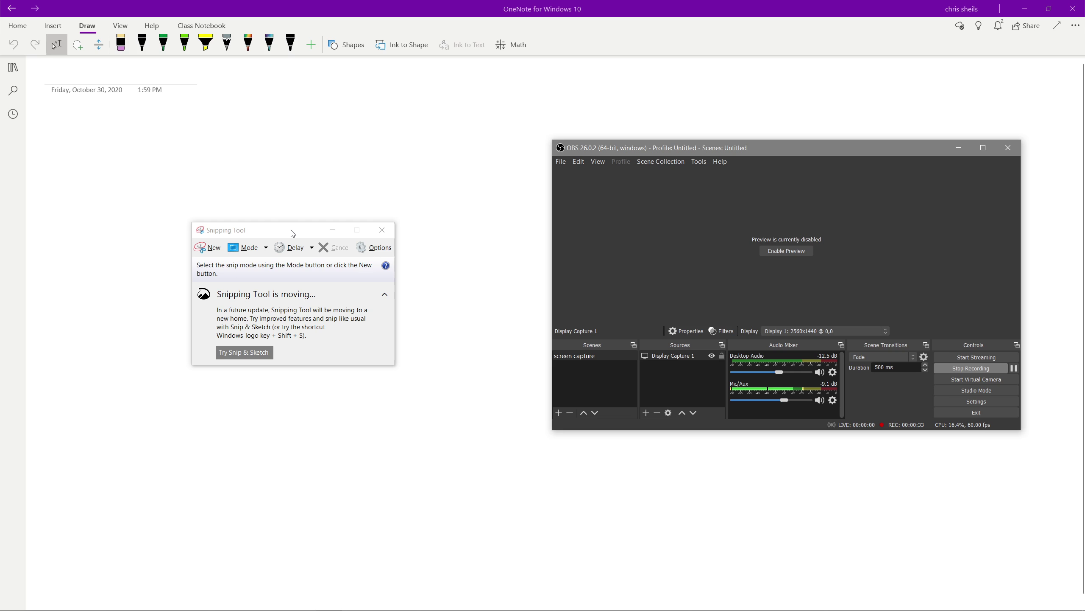
# Move the Snipping Tool window slightly higher and bring the OBS window into focus.
pyautogui.moveTo(304, 233); pyautogui.dragTo(305, 187)
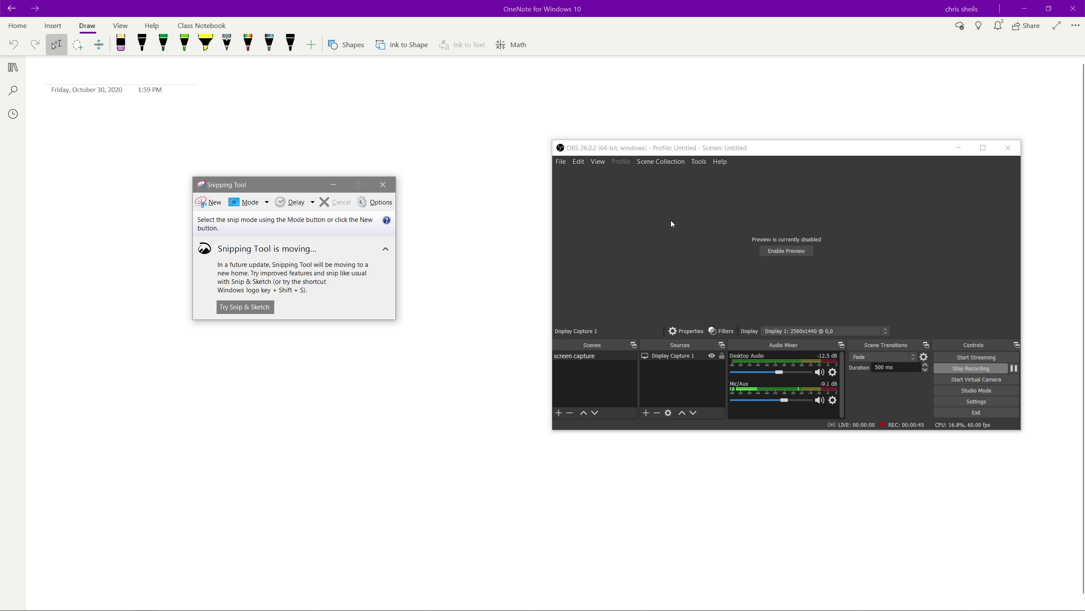
pyautogui.click(752, 153)
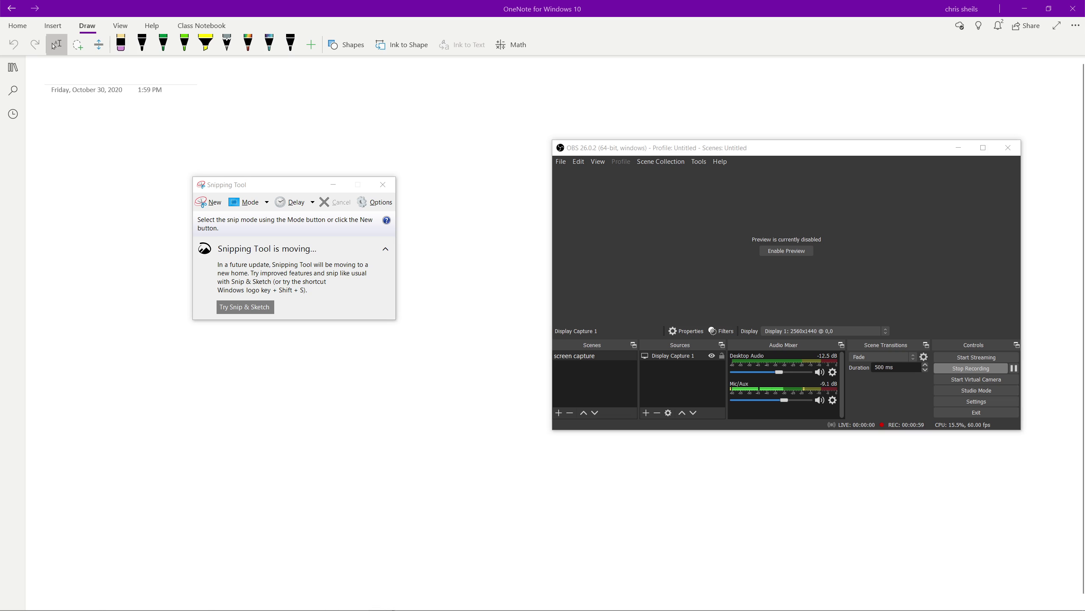
# Switch to the browser, look over the OBS Studio home page on obsproject.com, and close the browser window.
pyautogui.moveTo(557, 610); pyautogui.dragTo(592, 85)
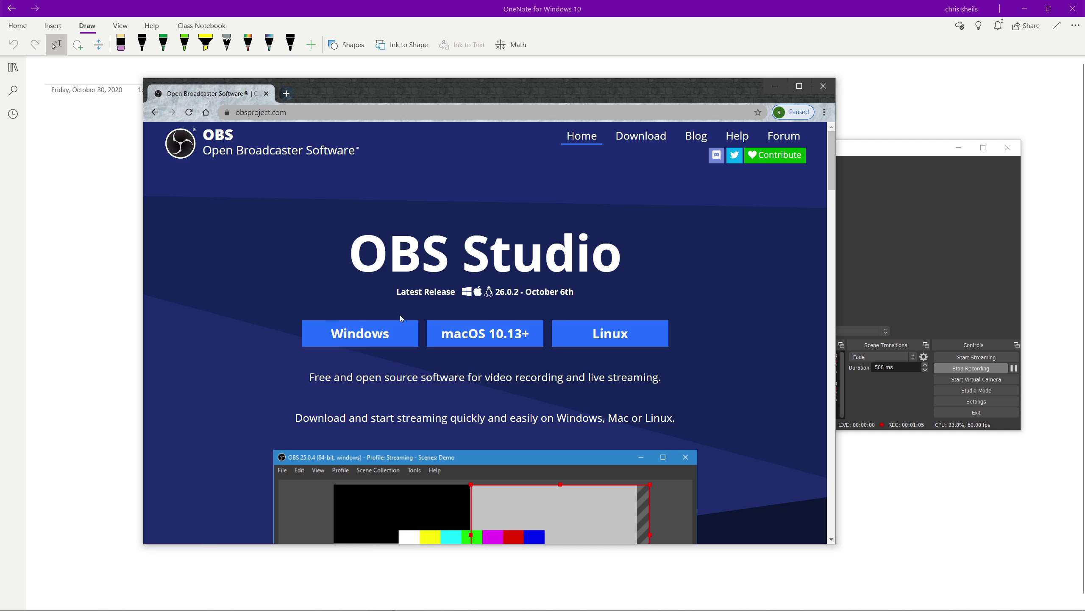
pyautogui.scroll(-1, 673, 372)
pyautogui.scroll(-6, 674, 373)
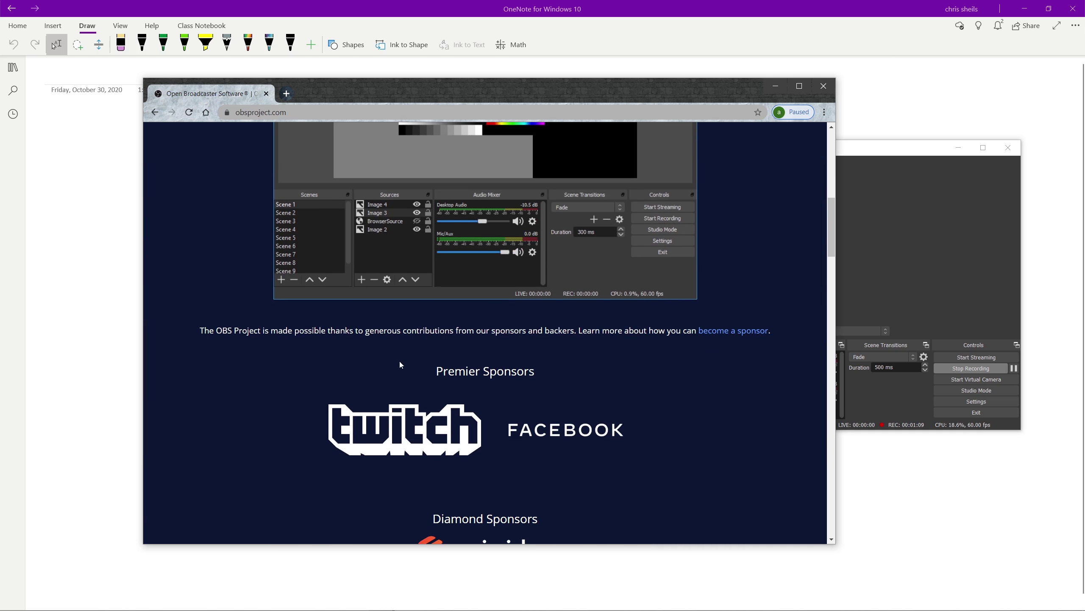
pyautogui.scroll(-3, 400, 363)
pyautogui.scroll(7, 564, 358)
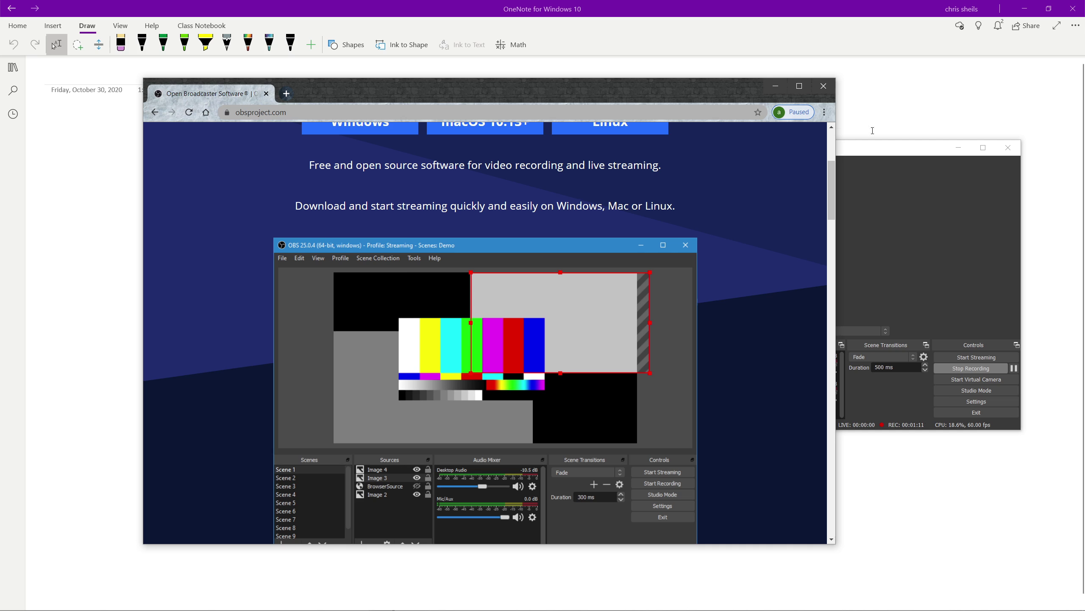
pyautogui.click(821, 87)
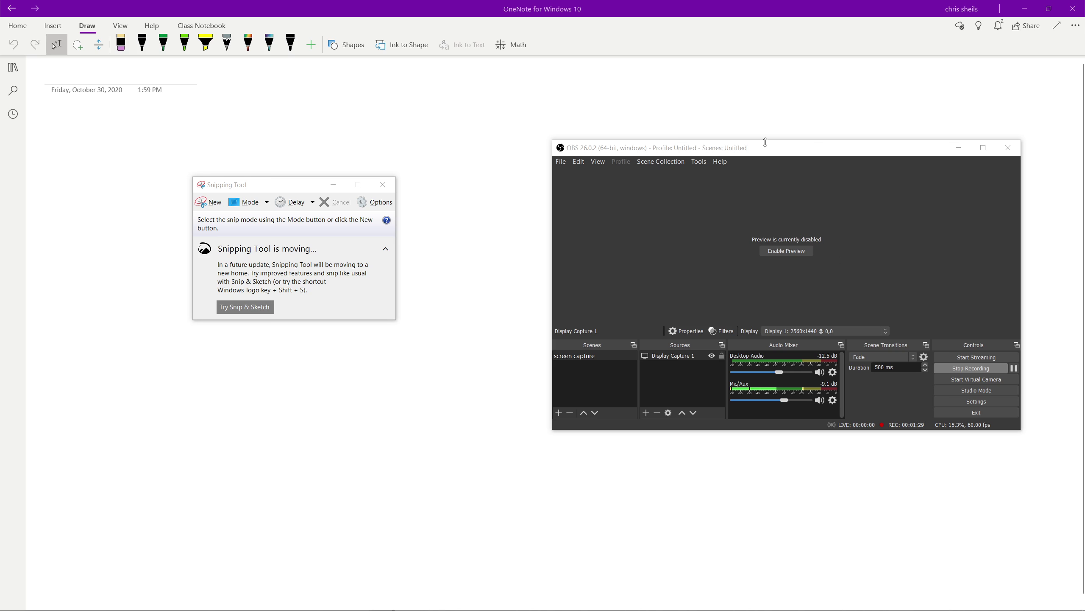
# Move the OBS and Snipping Tool windows off the screen to clear the OneNote page.
pyautogui.moveTo(756, 149); pyautogui.dragTo(1084, 154)
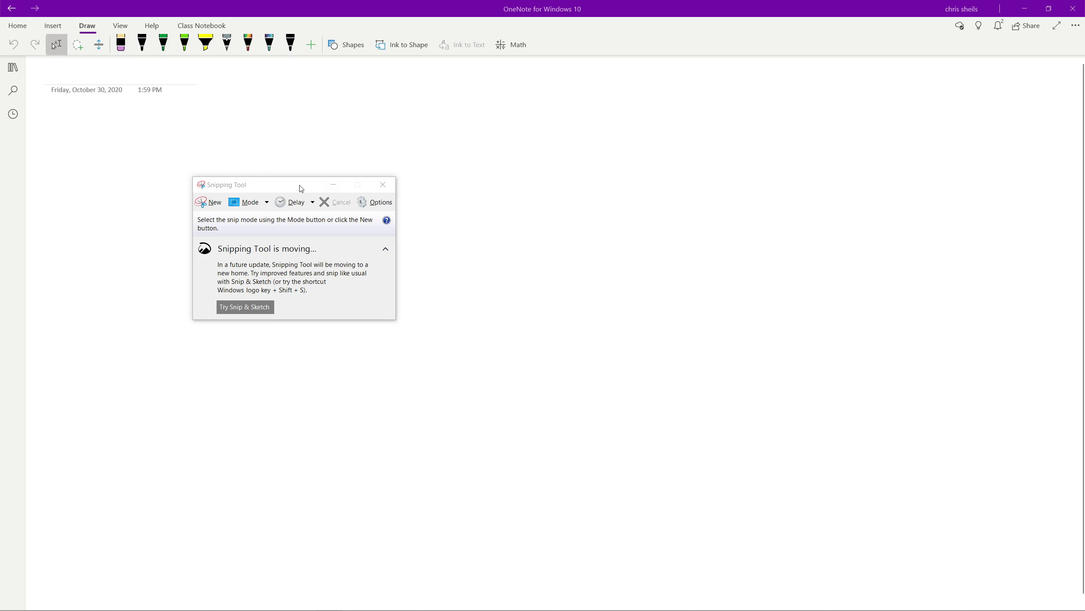
pyautogui.moveTo(300, 186); pyautogui.dragTo(1, 184)
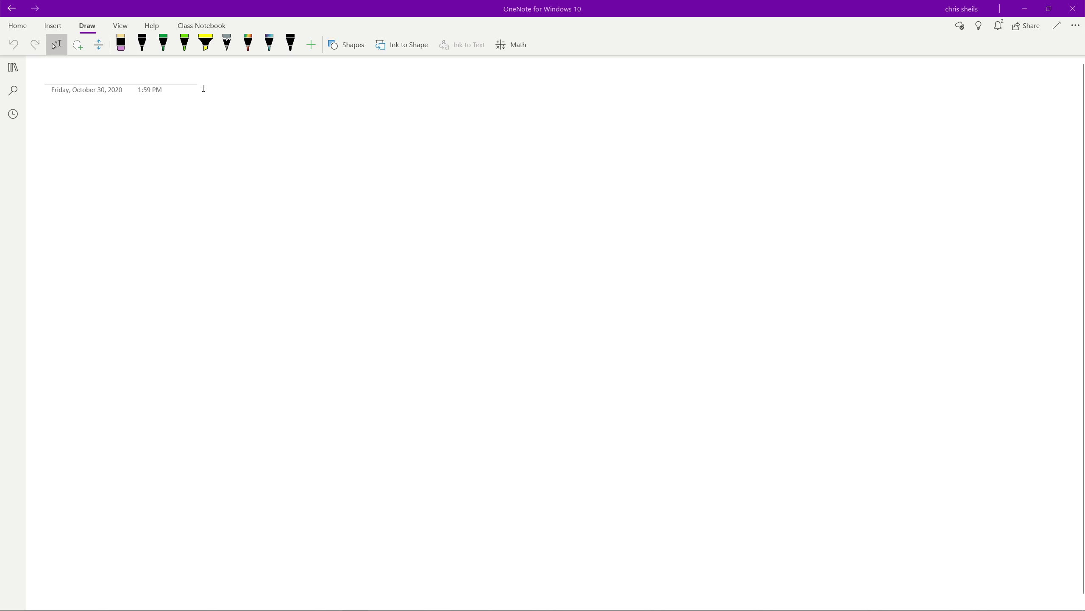
# Show the notebook navigation and choose the math notebook from the list of notebooks.
pyautogui.click(17, 25)
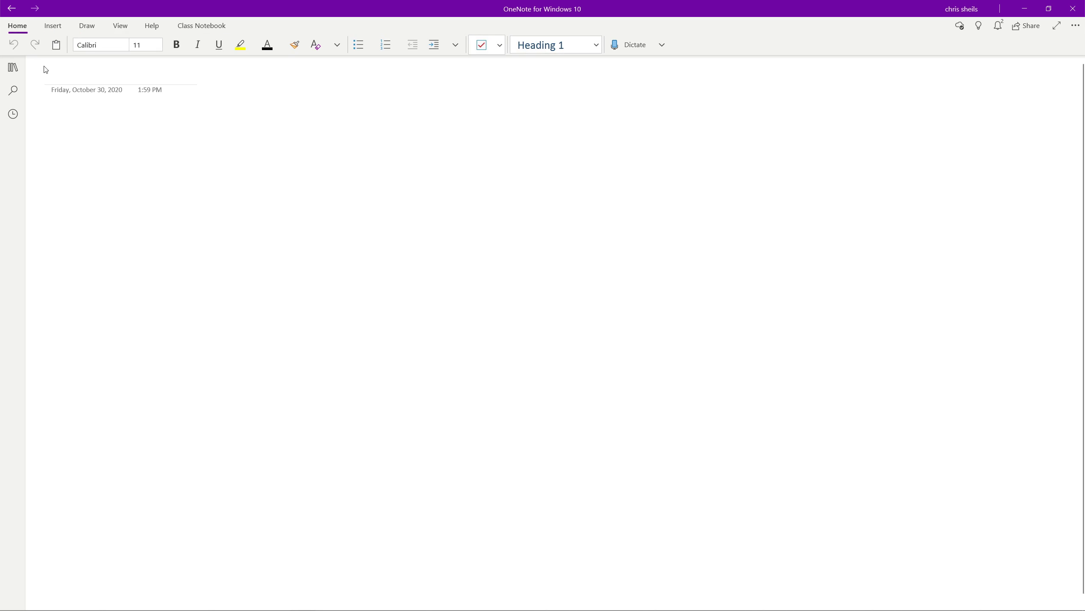
pyautogui.click(13, 67)
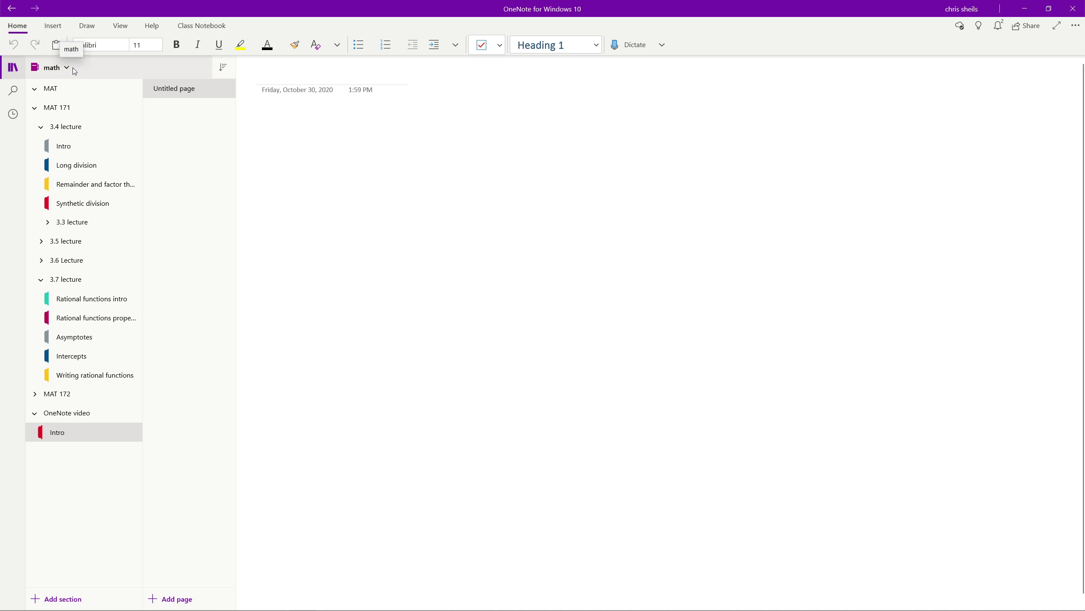
pyautogui.click(59, 68)
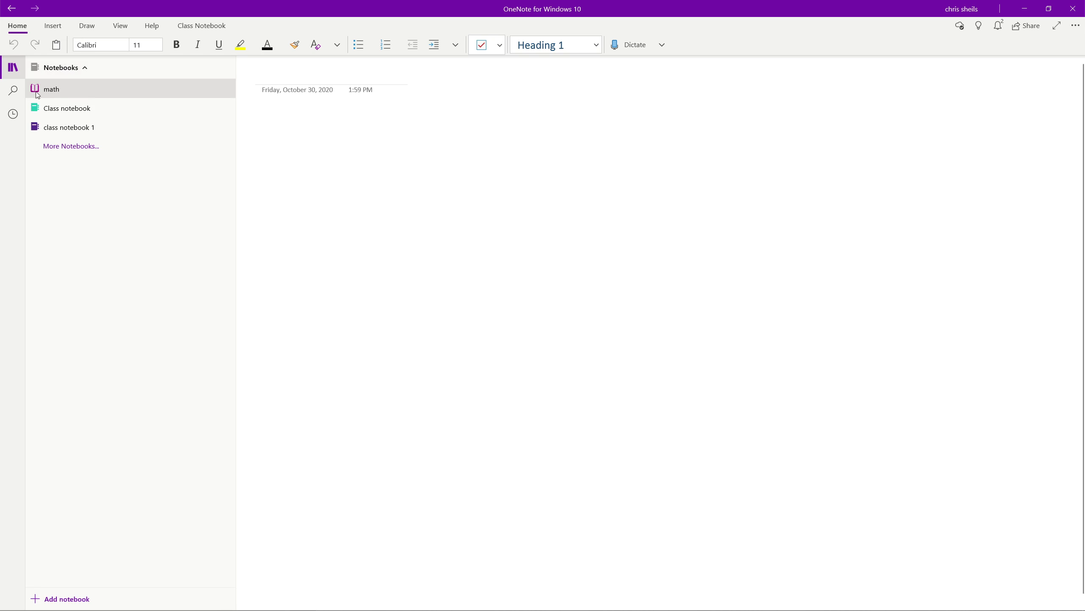
pyautogui.click(72, 88)
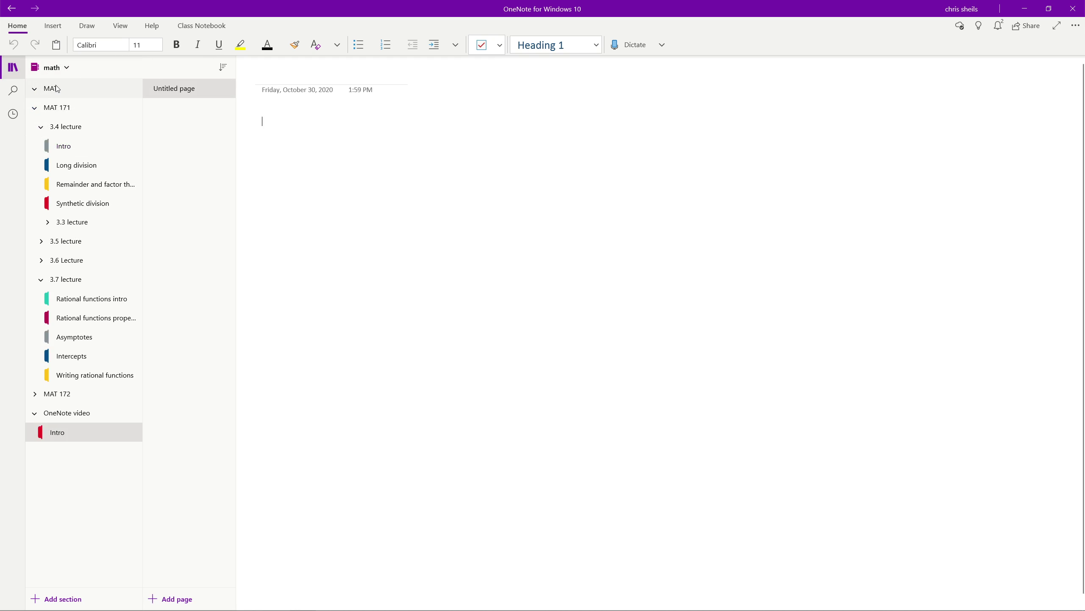
pyautogui.rightClick(55, 493)
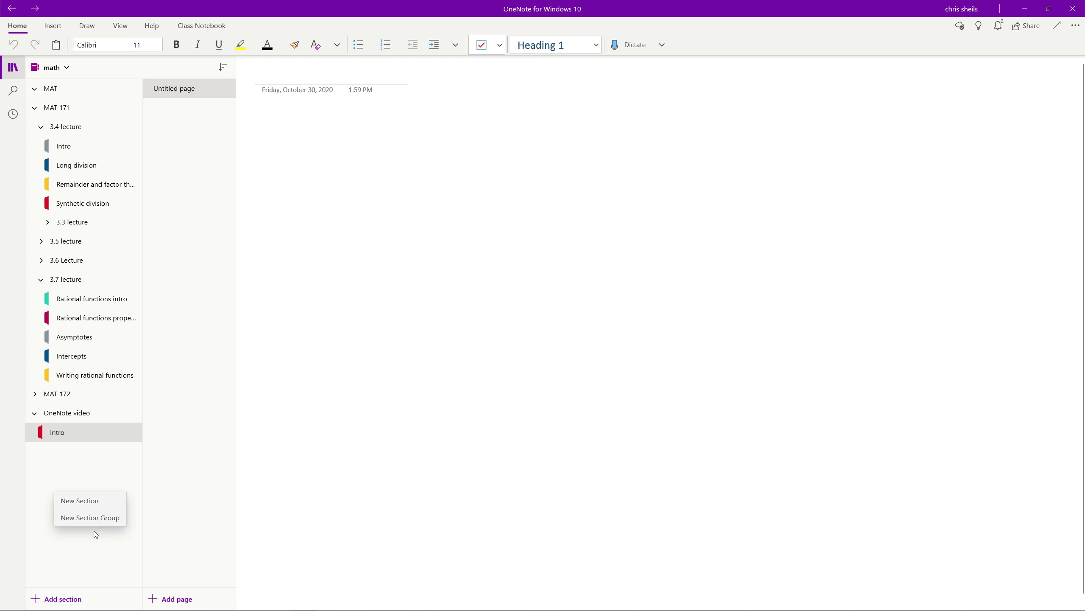
pyautogui.click(99, 560)
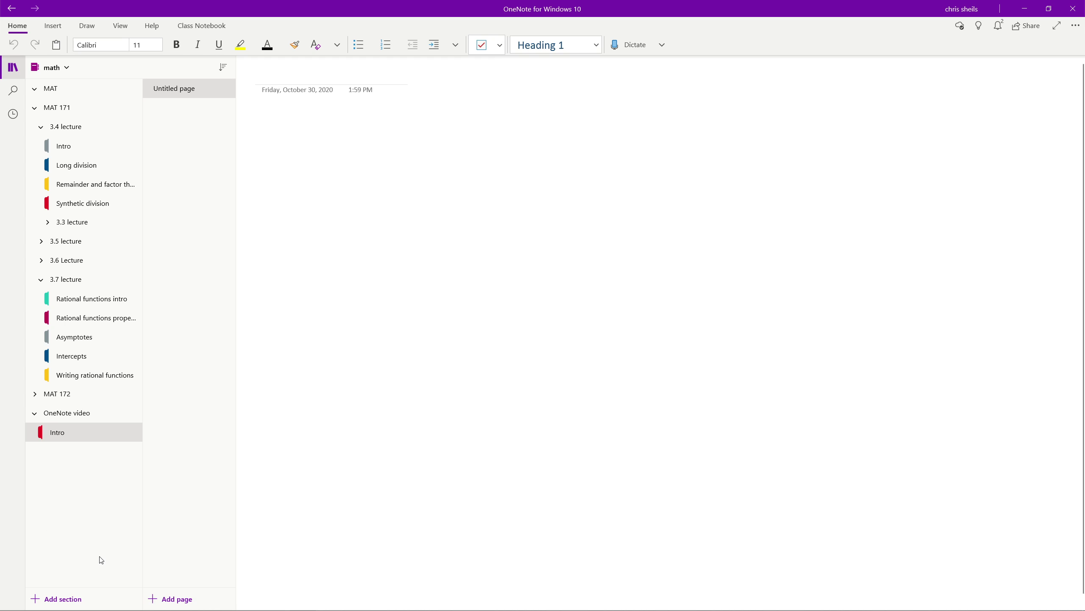
# Collapse the 3.4 lecture, MAT 171 and OneNote video section groups.
pyautogui.click(64, 131)
pyautogui.click(61, 106)
pyautogui.click(73, 147)
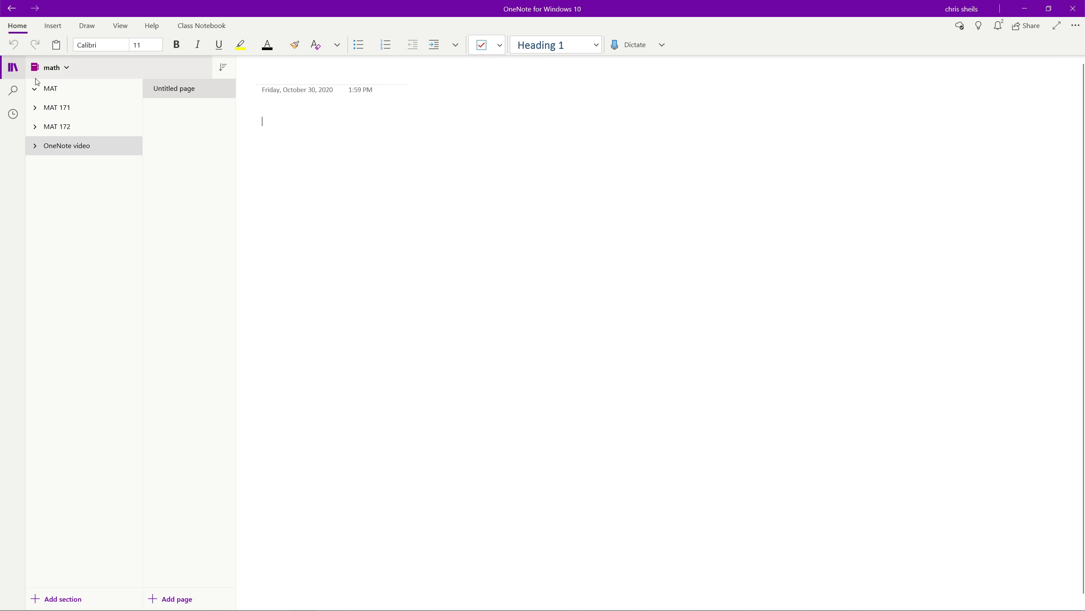
# Move the 3.3 lecture section group out of 3.4 lecture to directly above it within MAT 171.
pyautogui.click(77, 111)
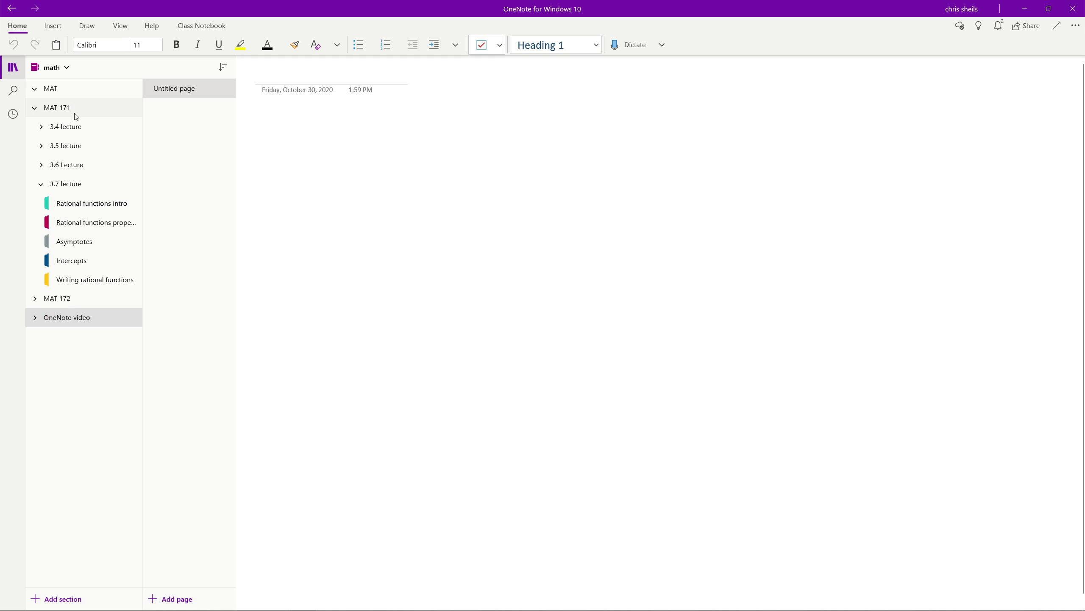
pyautogui.click(66, 188)
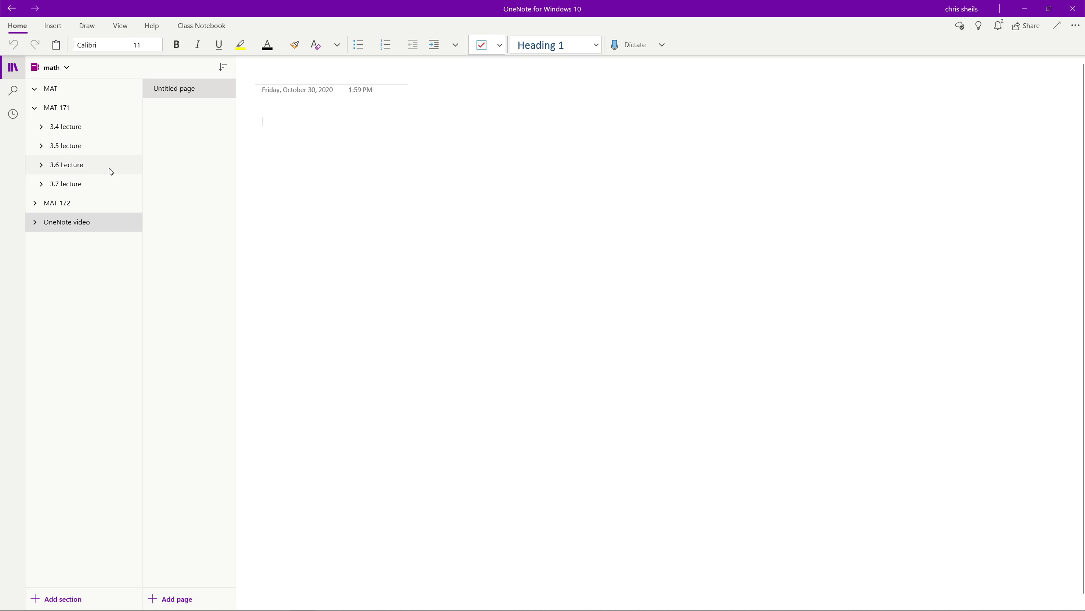
pyautogui.click(95, 127)
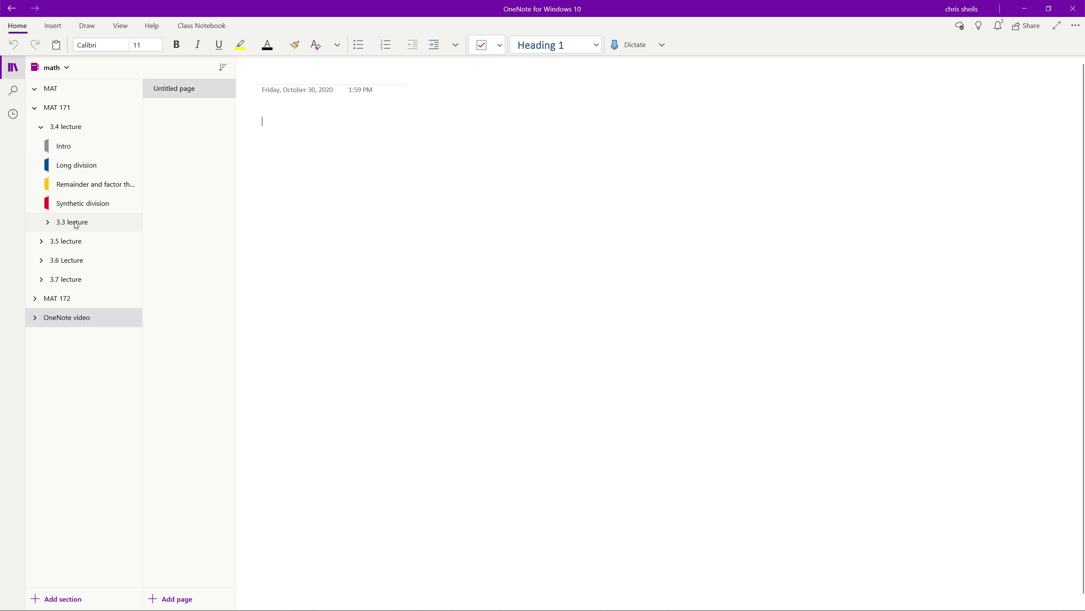
pyautogui.moveTo(73, 222); pyautogui.dragTo(79, 128)
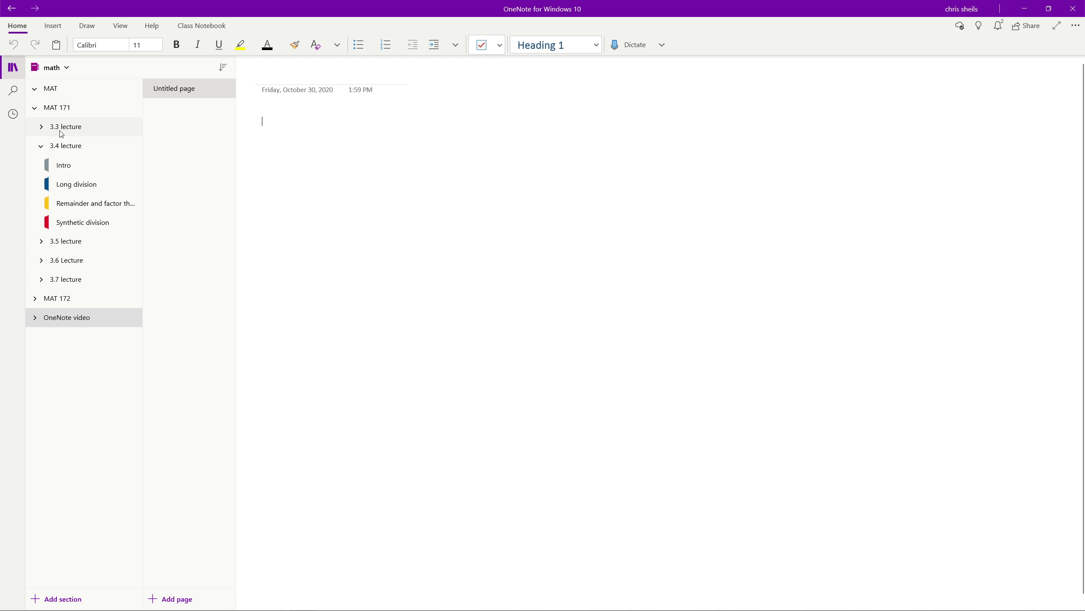
# Expand 3.3 lecture and view the last page and the "Short-run behavior: intercepts" page of its Intercepts section.
pyautogui.click(73, 128)
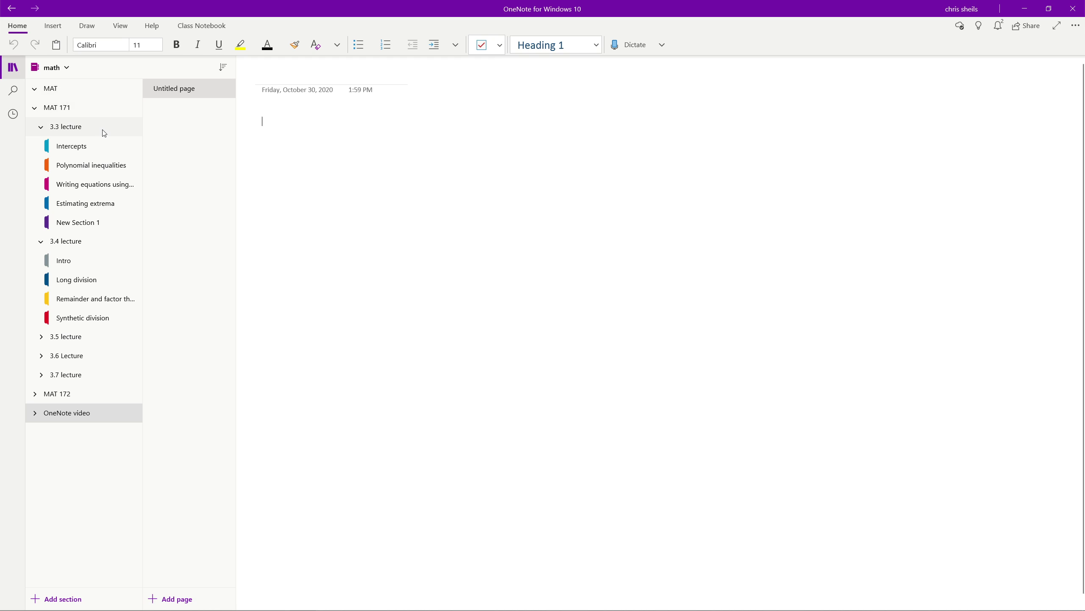
pyautogui.click(83, 146)
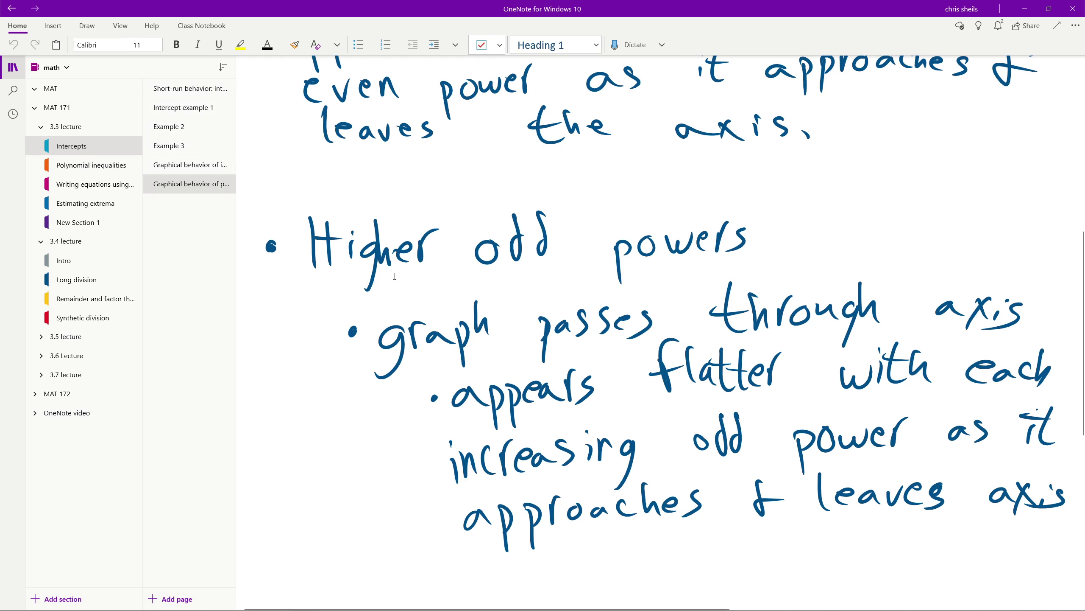
pyautogui.scroll(-8, 395, 276)
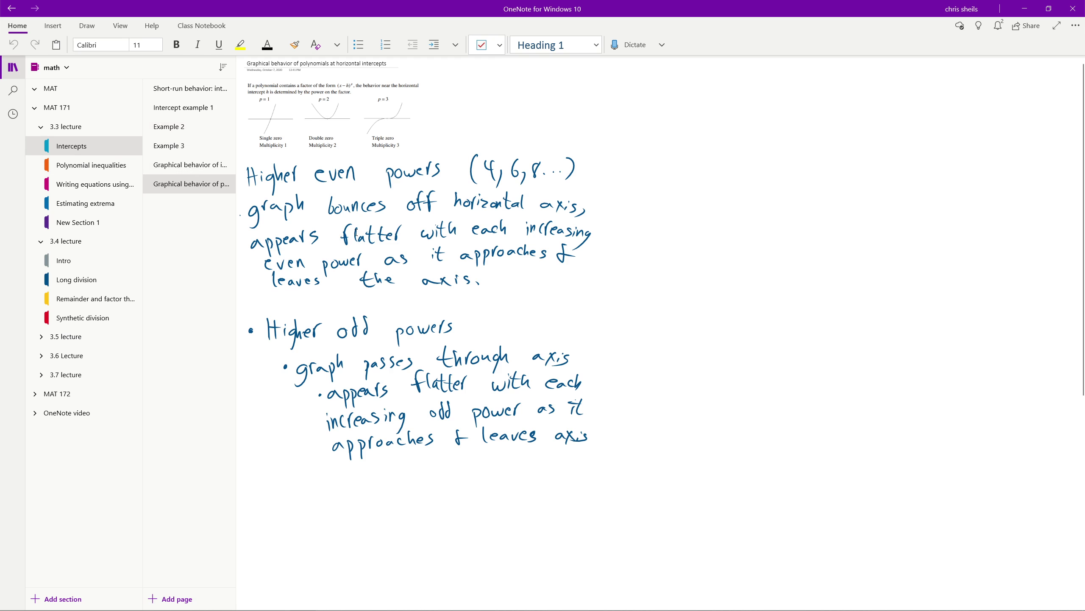
pyautogui.click(197, 94)
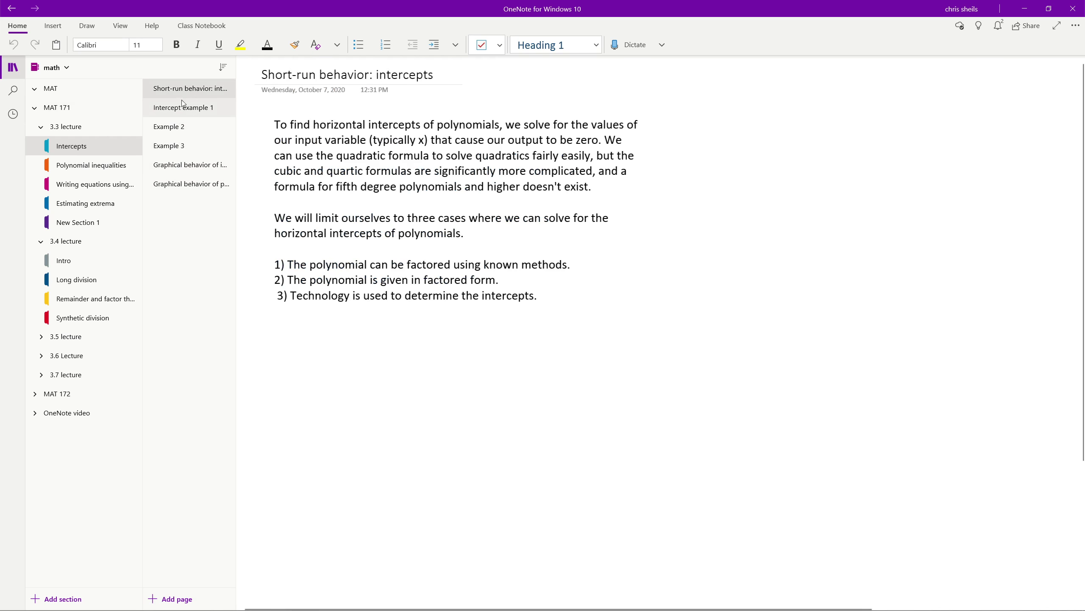
pyautogui.click(79, 128)
pyautogui.click(81, 128)
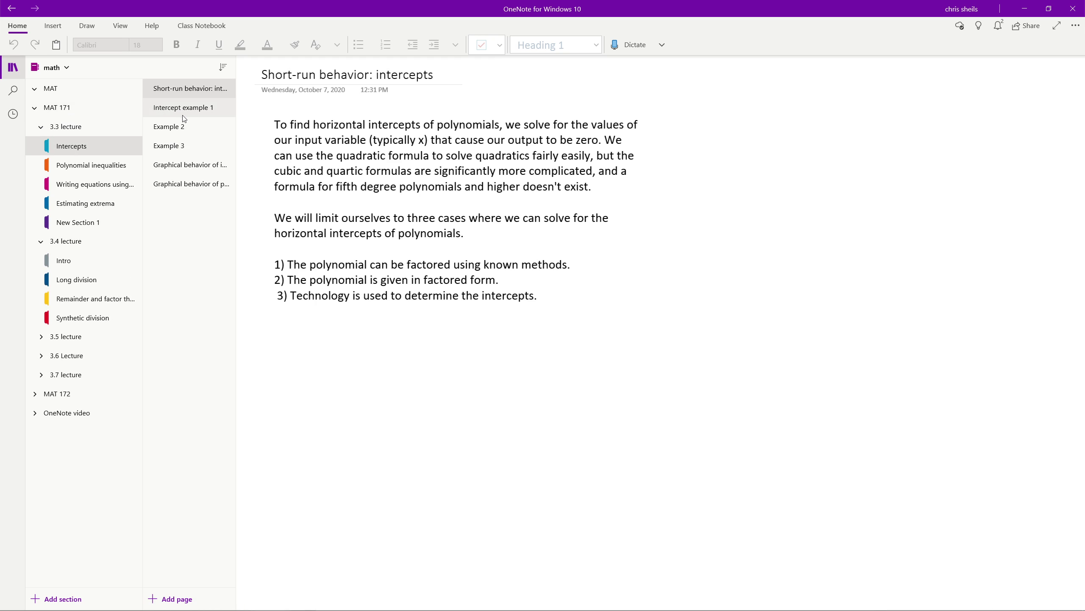
pyautogui.rightClick(187, 226)
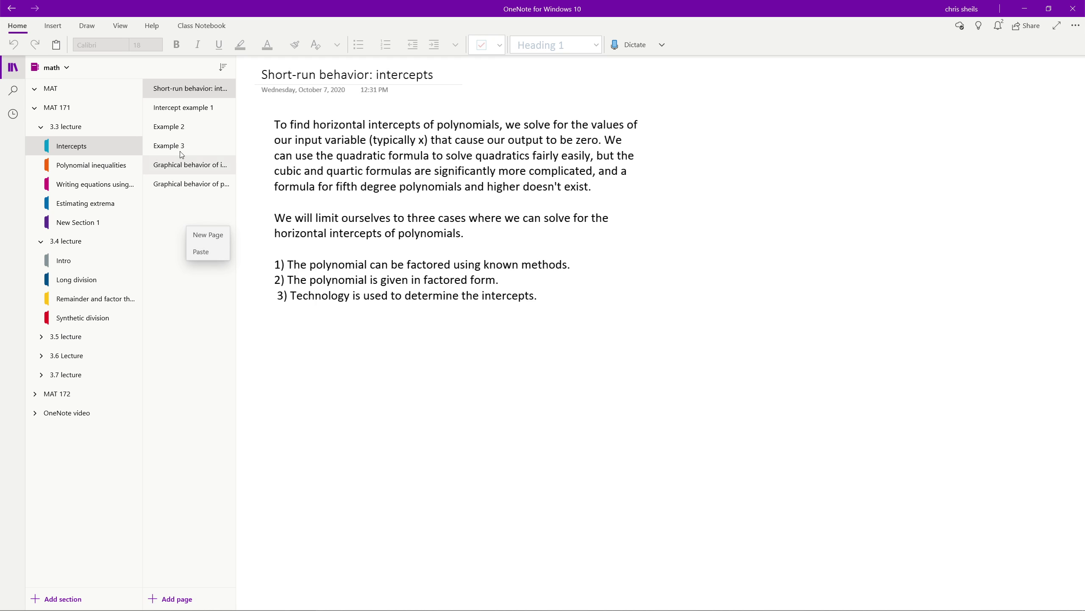
pyautogui.click(164, 203)
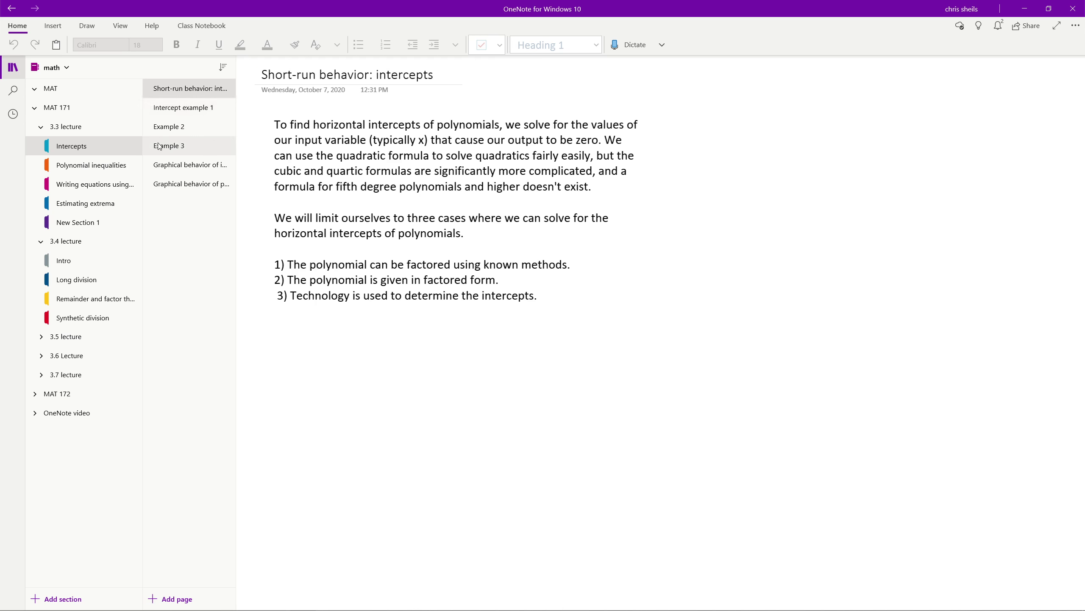
# Go through the remaining Intercepts pages in order, from Intercept example 1 to the page on graphical behavior of polynomials.
pyautogui.click(206, 109)
pyautogui.click(201, 125)
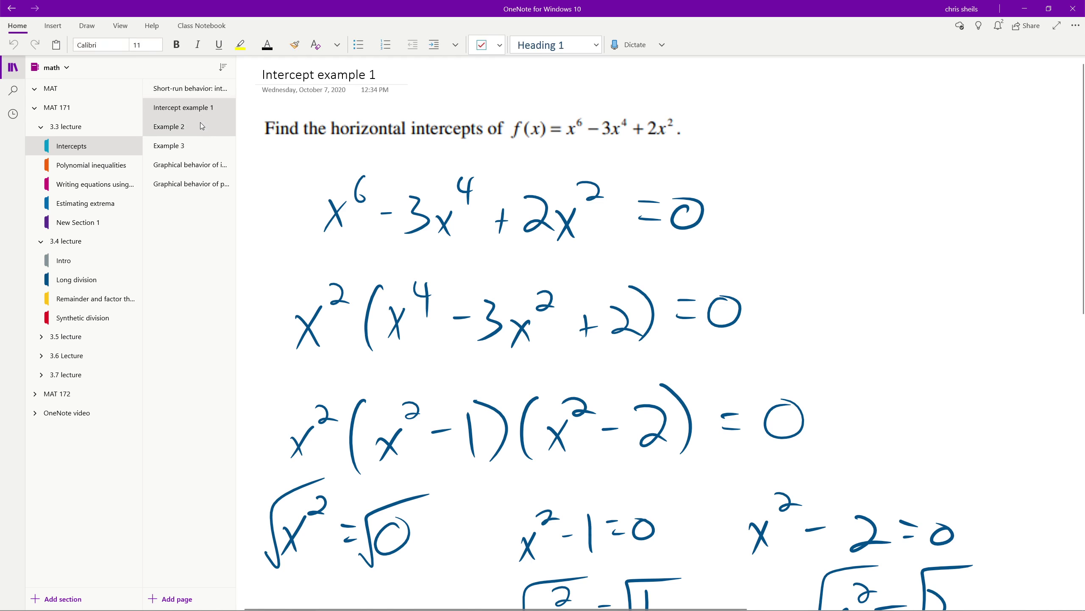
pyautogui.click(193, 145)
pyautogui.click(190, 166)
pyautogui.click(189, 183)
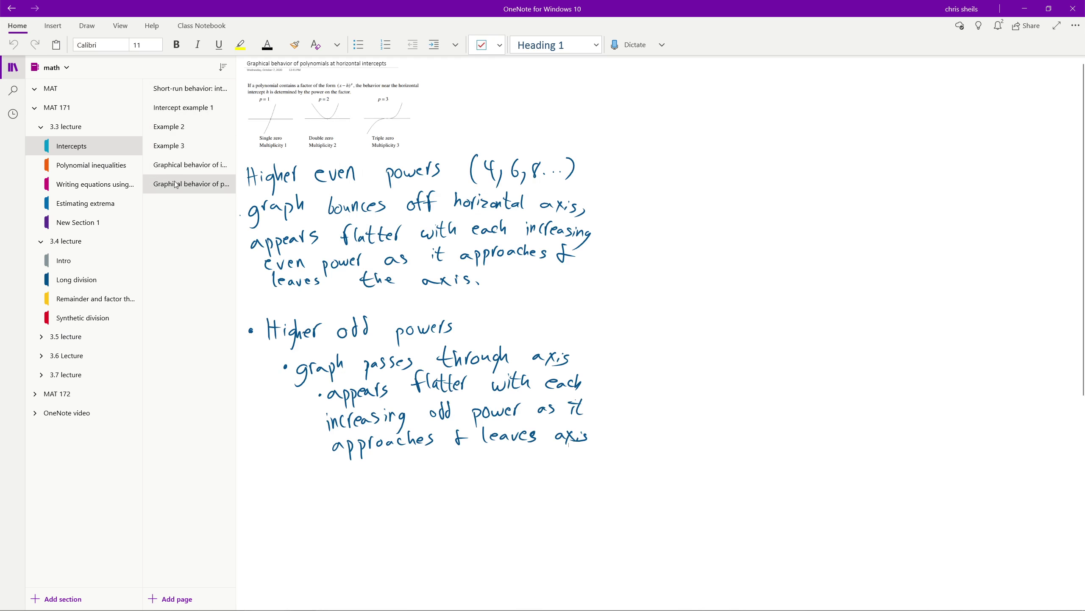
# View the Polynomial inequalities section and return to the "Short-run behavior: intercepts" page in Intercepts.
pyautogui.click(88, 165)
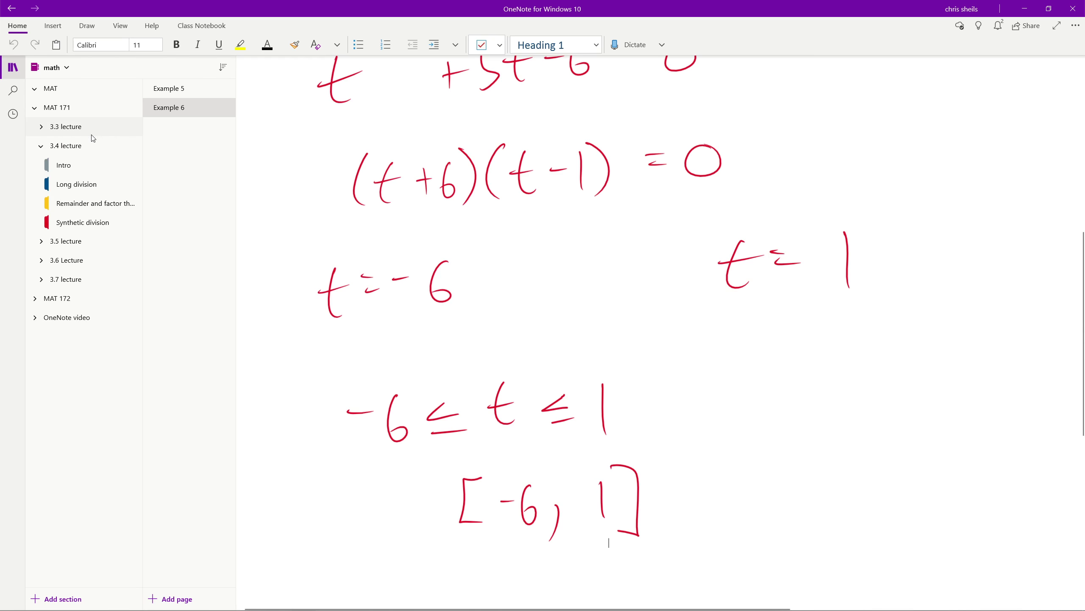
pyautogui.click(88, 152)
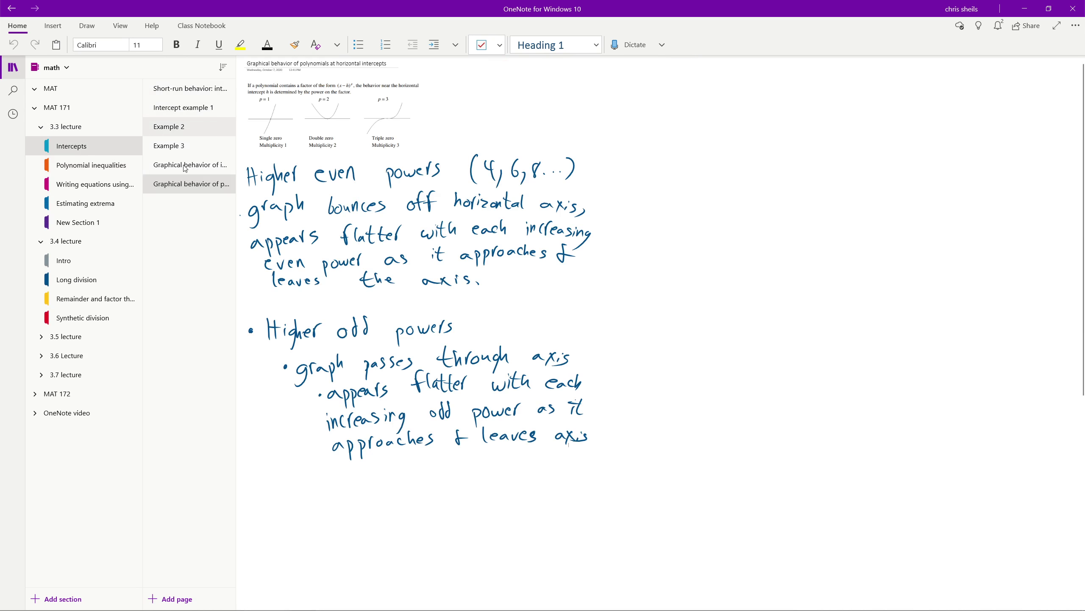
pyautogui.click(188, 88)
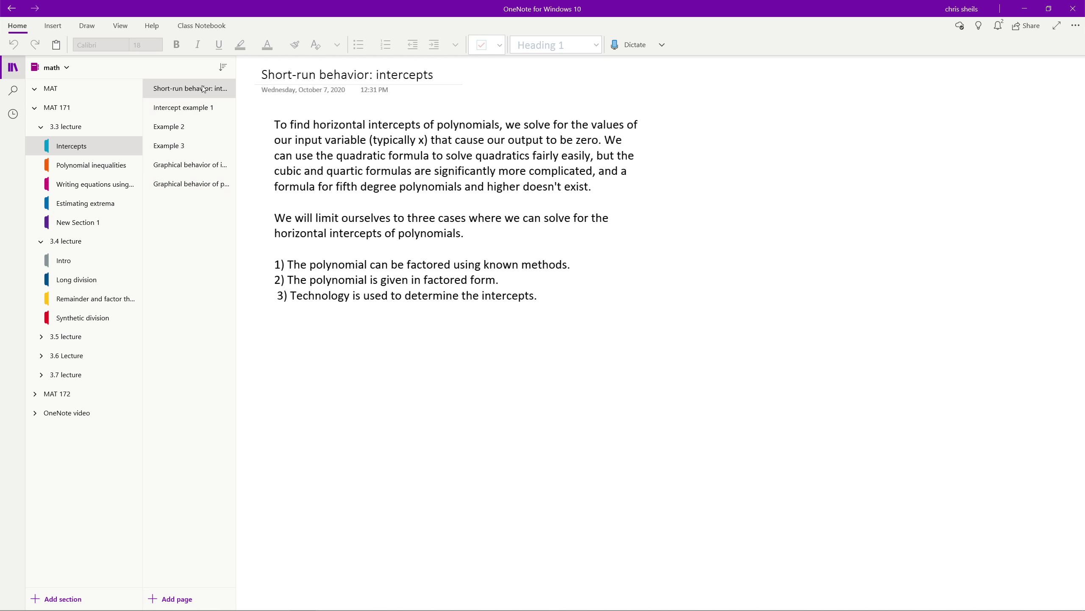
# View the Polynomial inequalities, Estimating extrema and New Section 1 sections of 3.3 lecture.
pyautogui.click(86, 166)
pyautogui.click(192, 92)
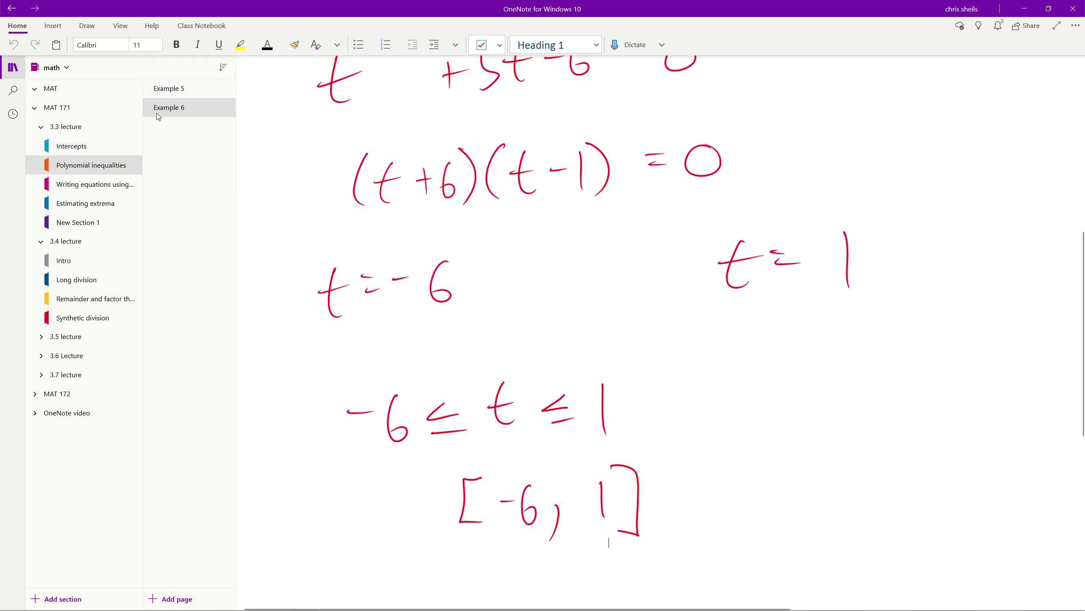
pyautogui.click(102, 202)
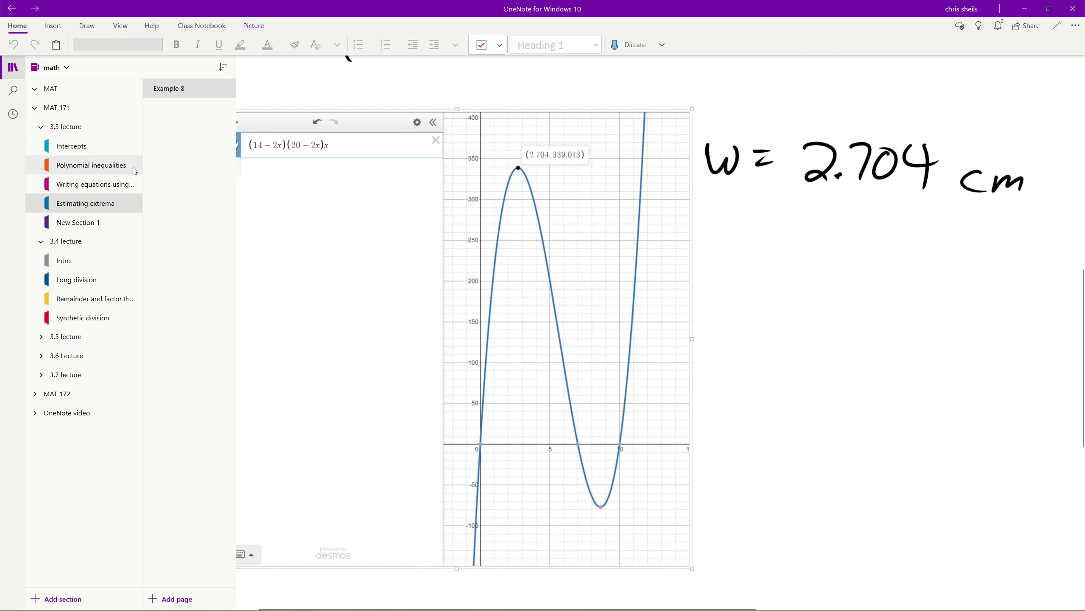
pyautogui.click(109, 219)
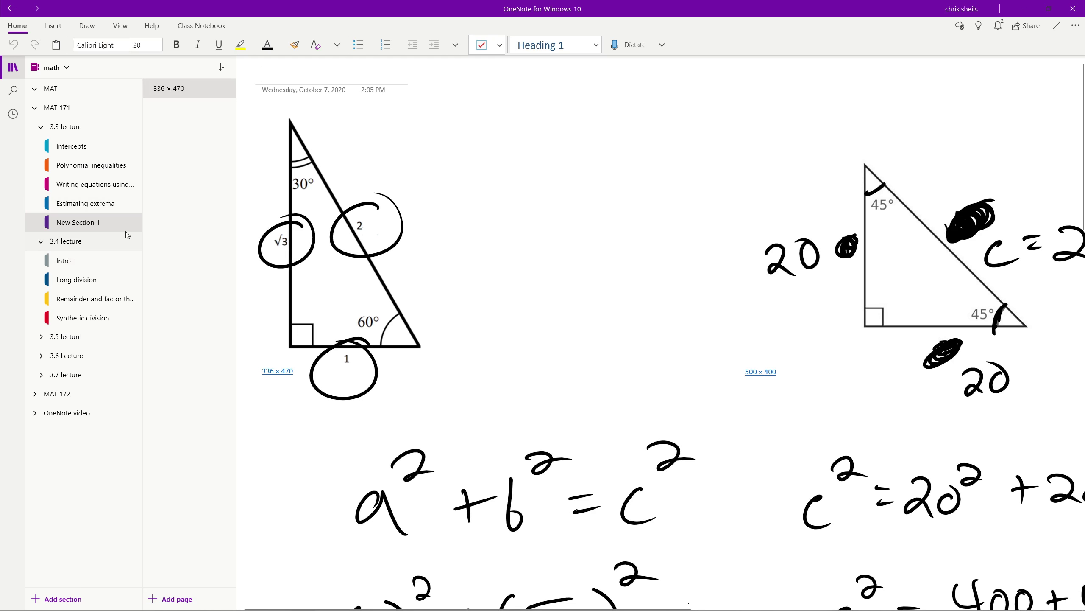
pyautogui.scroll(-4, 624, 284)
pyautogui.scroll(4, 624, 284)
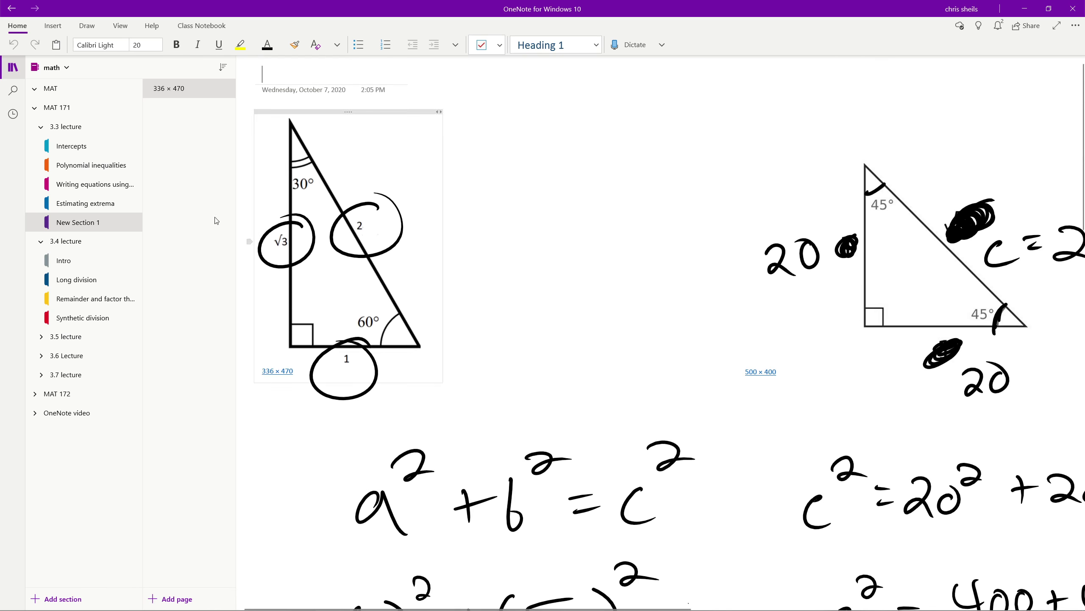
# View the Intro section of 3.4 lecture and collapse the 3.4 lecture and 3.3 lecture section groups.
pyautogui.click(73, 264)
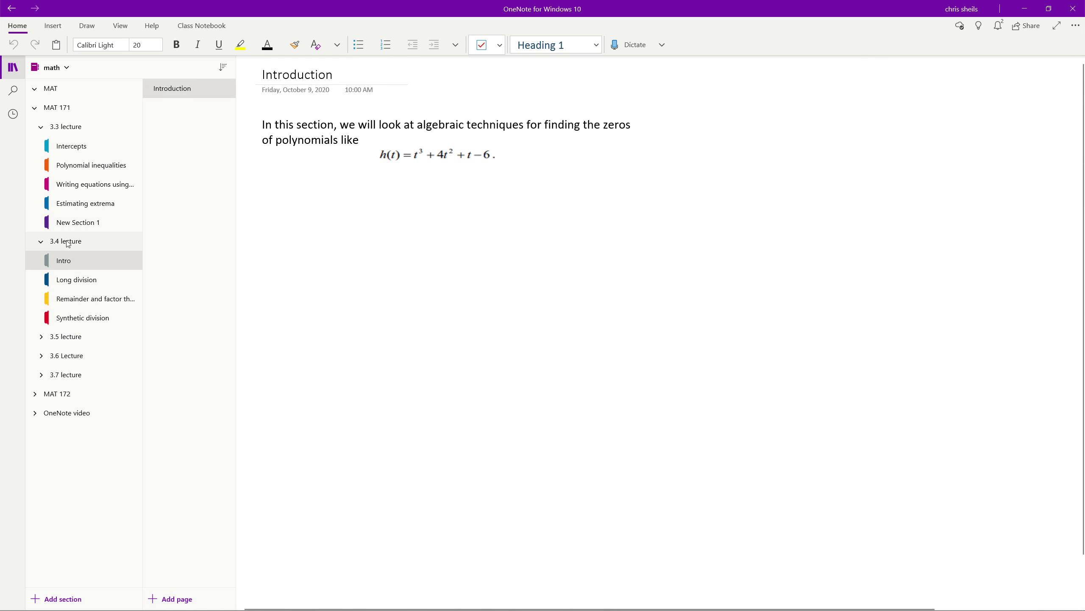
pyautogui.click(68, 242)
pyautogui.click(68, 127)
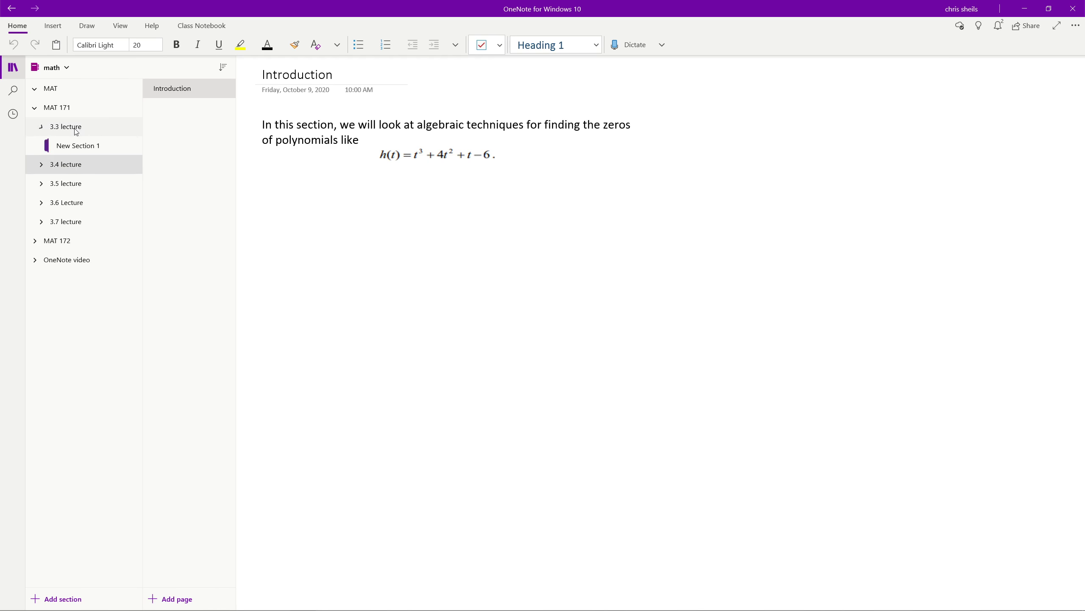
# Check the list of notebooks, return to the math notebook and open the Intro section of the OneNote video group.
pyautogui.click(42, 67)
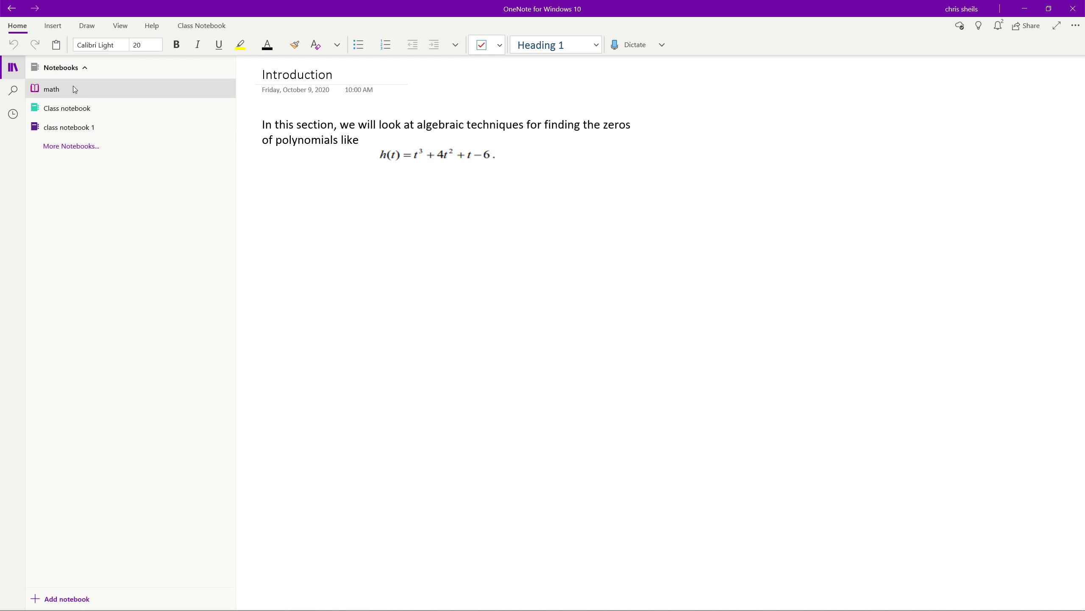
pyautogui.click(107, 95)
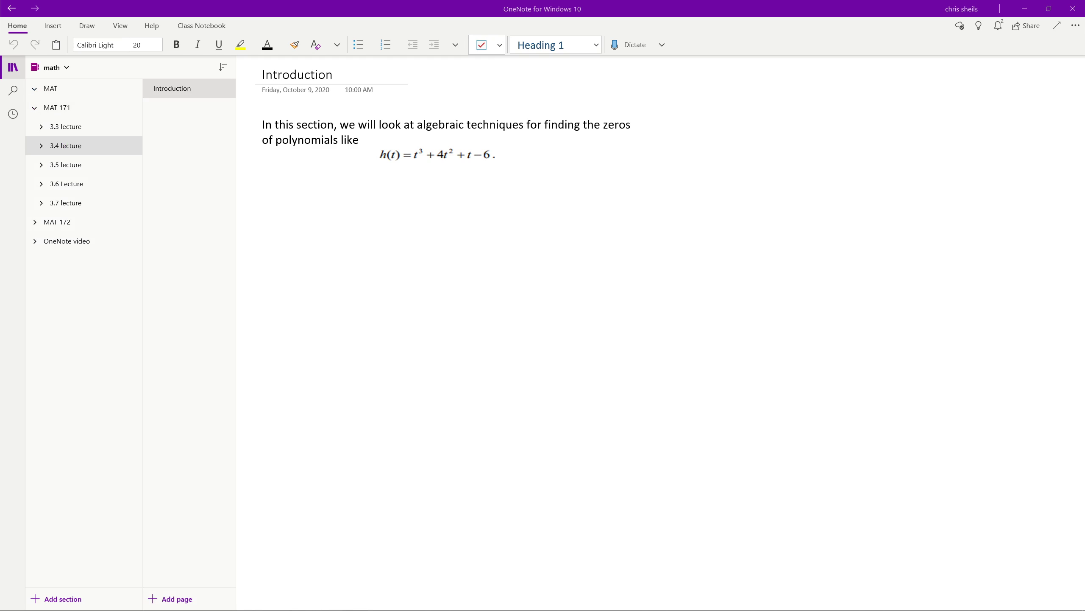
pyautogui.click(136, 241)
pyautogui.click(129, 265)
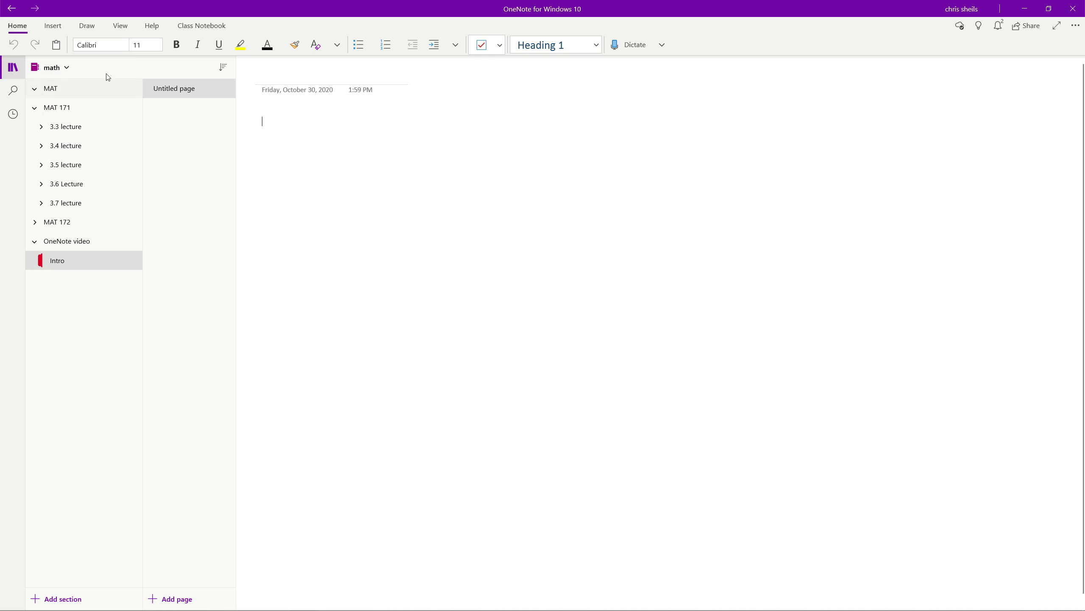
# Hide the notebook navigation and title the blank page "OneNote Video".
pyautogui.click(16, 71)
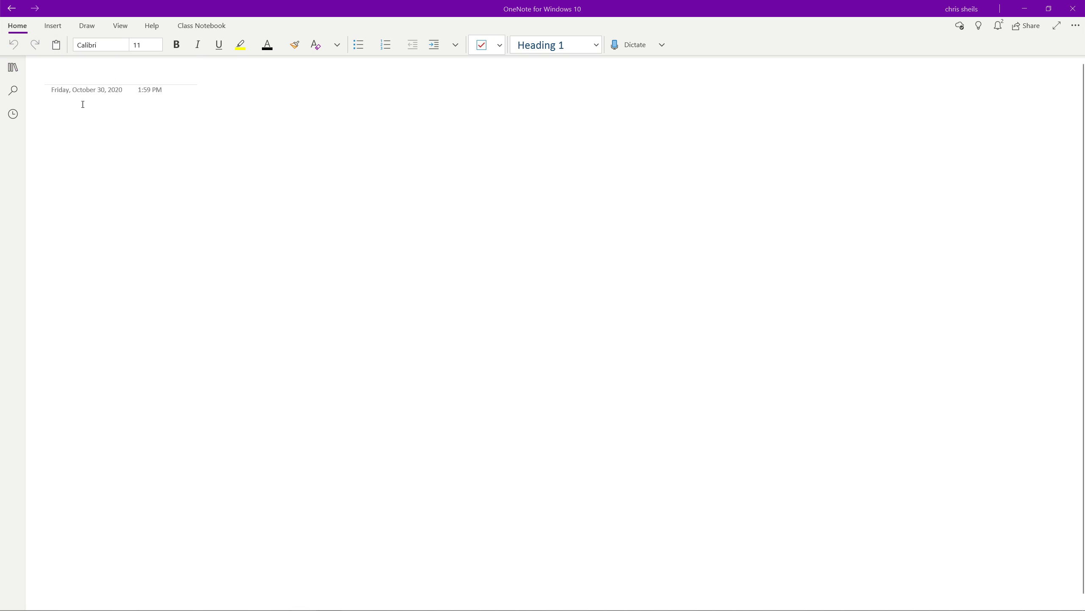
pyautogui.click(75, 71)
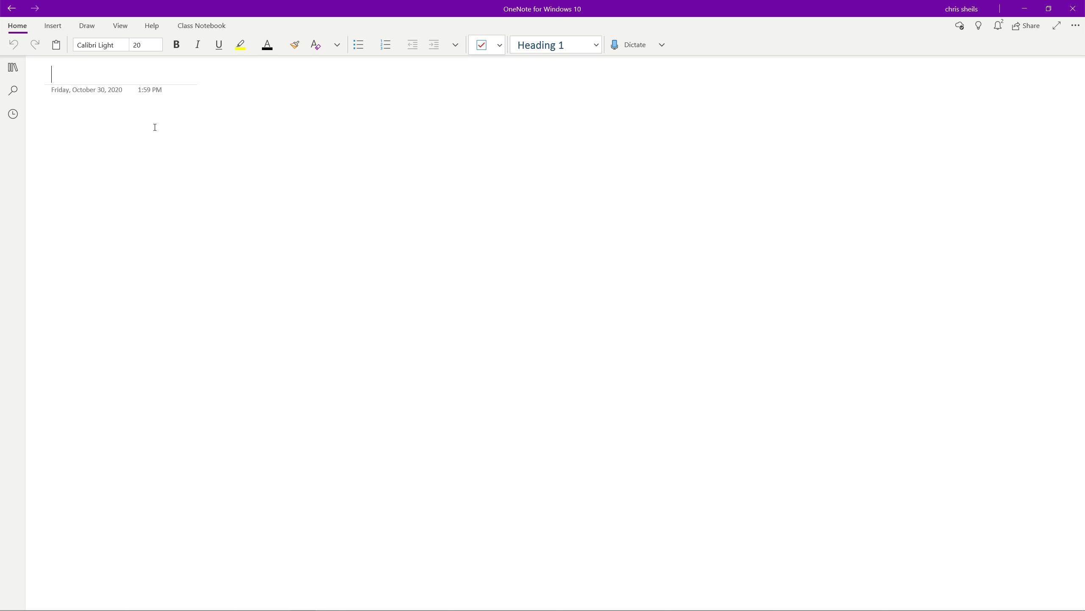
pyautogui.write('OneNote Video')
pyautogui.click(124, 44)
pyautogui.click(158, 47)
pyautogui.click(370, 112)
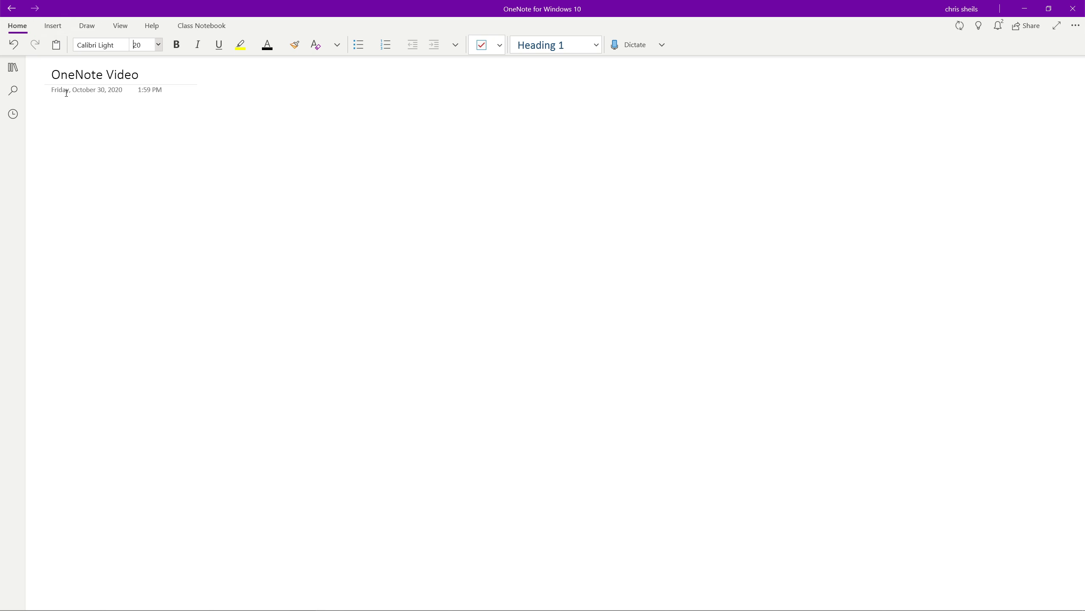
# Add two separate text notes to the page, "Something" under the title and "Something else" farther right and lower.
pyautogui.click(77, 135)
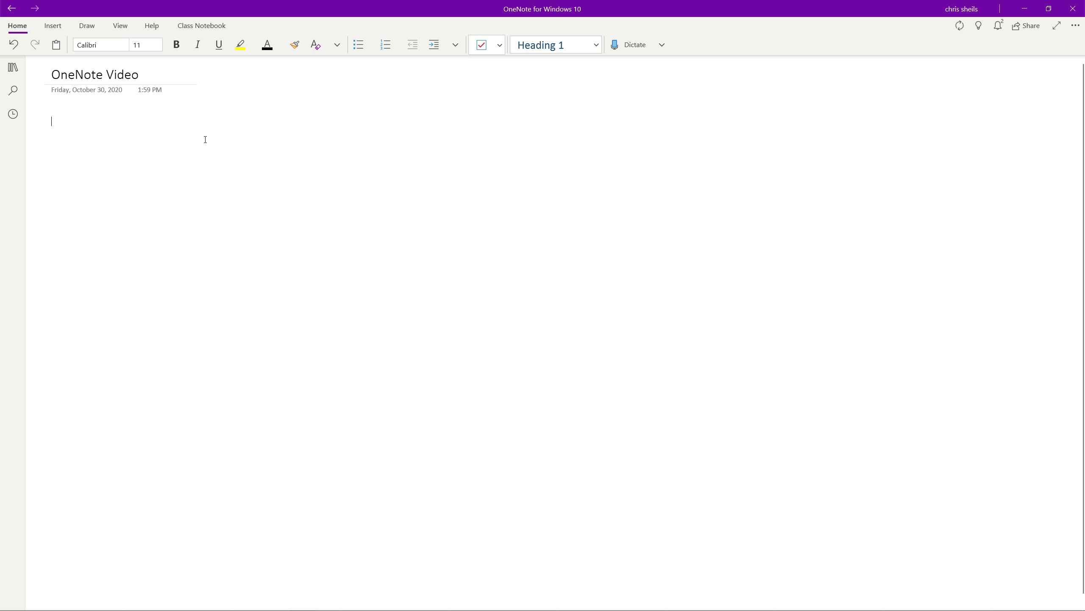
pyautogui.write('Something')
pyautogui.press('Return')
pyautogui.press('Return')
pyautogui.press('Return')
pyautogui.press('Return')
pyautogui.press('Return')
pyautogui.press('Return')
pyautogui.press('Return')
pyautogui.press('Return')
pyautogui.click(257, 164)
pyautogui.write('Something else')
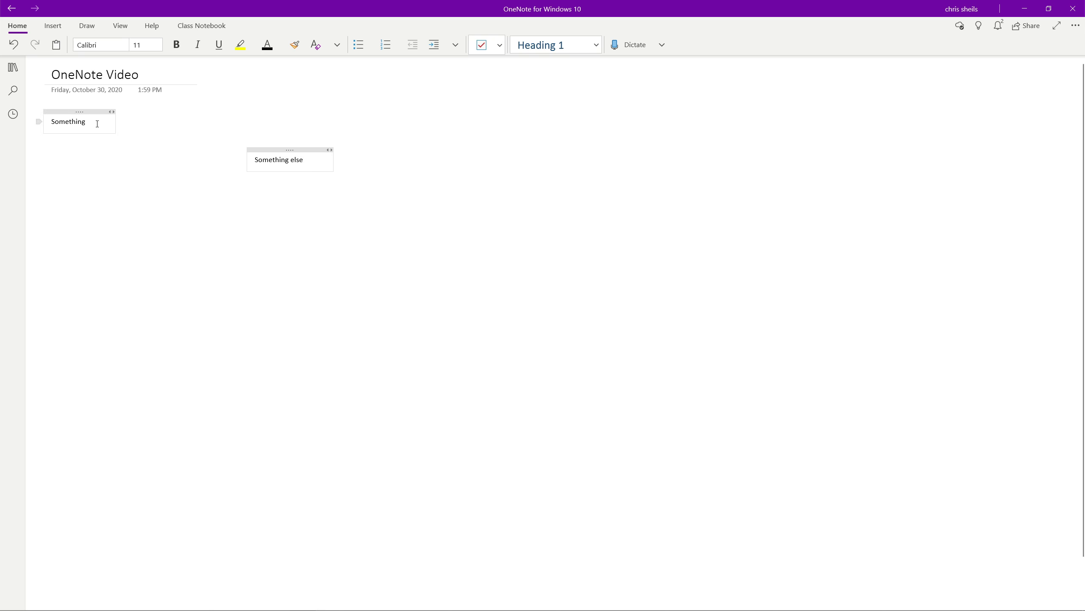
# Set the font size of the "Something" note to 26.
pyautogui.moveTo(91, 121); pyautogui.dragTo(50, 121)
pyautogui.hotkey('ctrl', 'c')
pyautogui.click(159, 45)
pyautogui.scroll(-3, 170, 162)
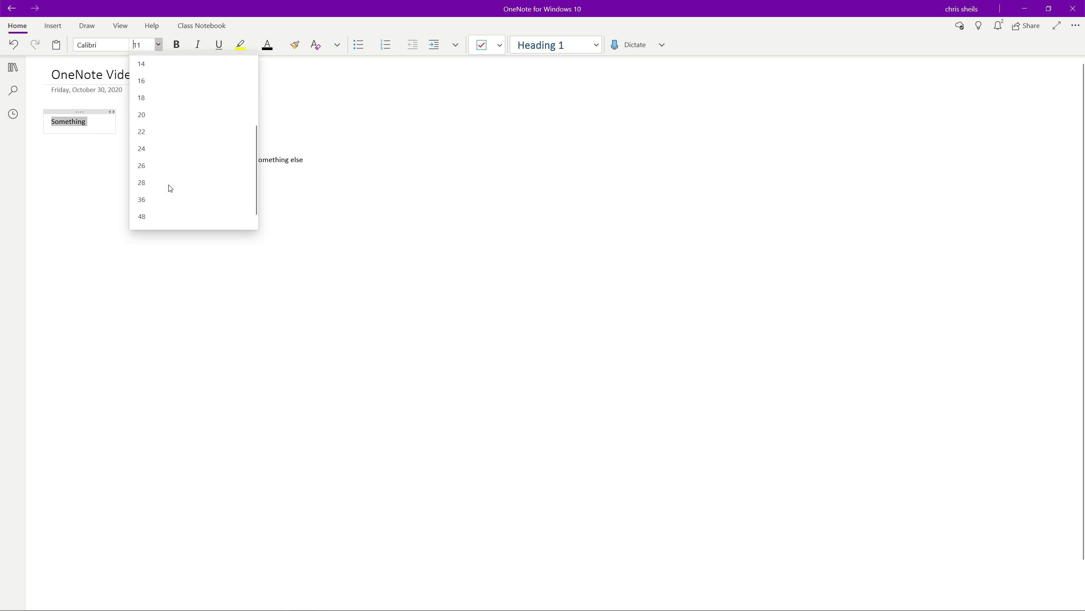
pyautogui.click(168, 162)
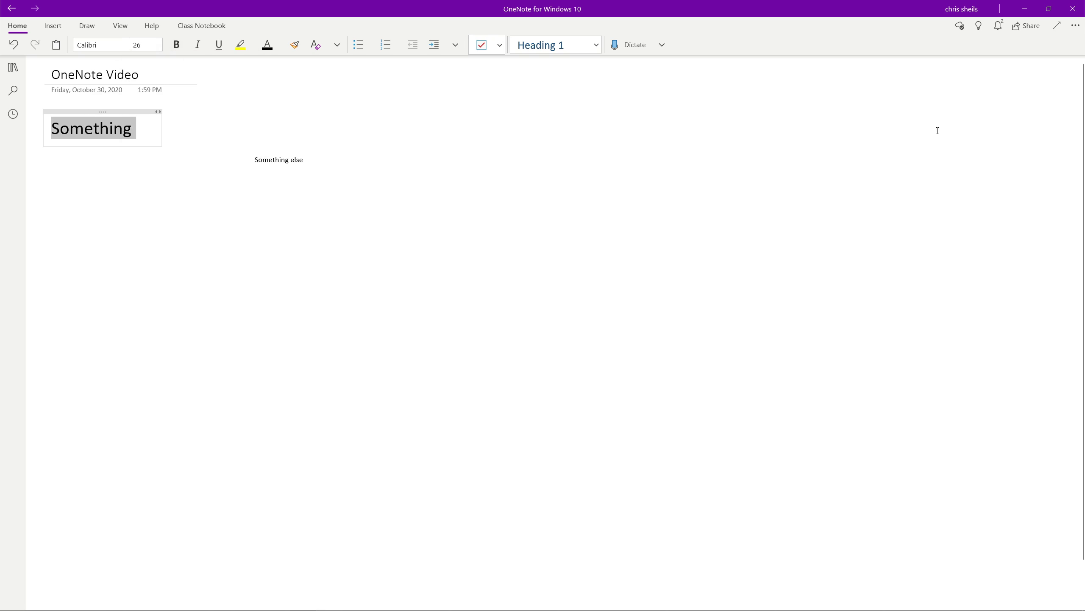
pyautogui.press('Escape')
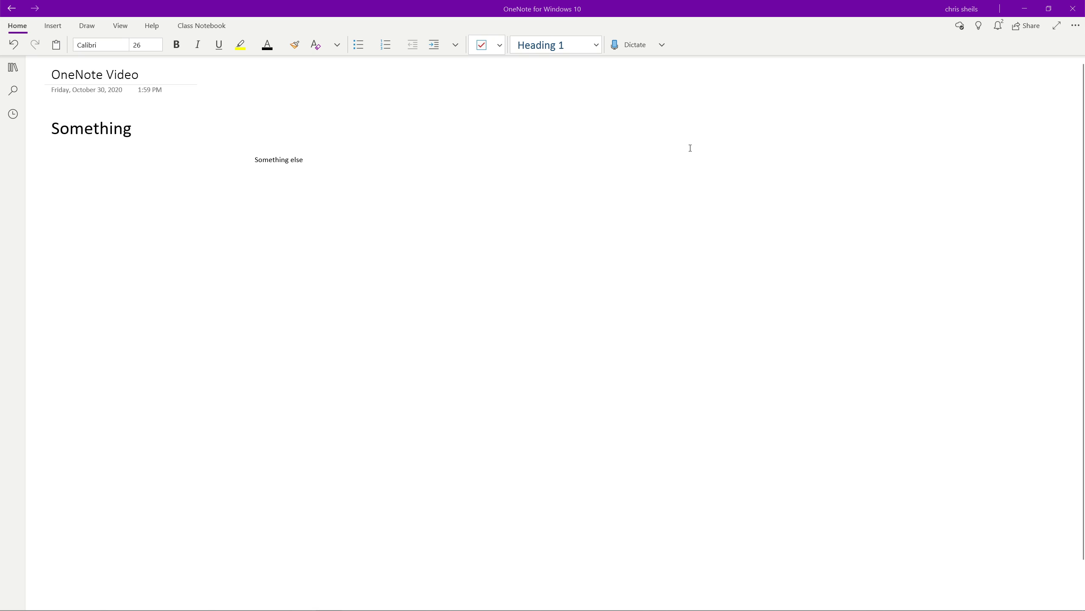
# Enlarge the "Something else" text to font size 26.
pyautogui.moveTo(305, 160); pyautogui.dragTo(254, 160)
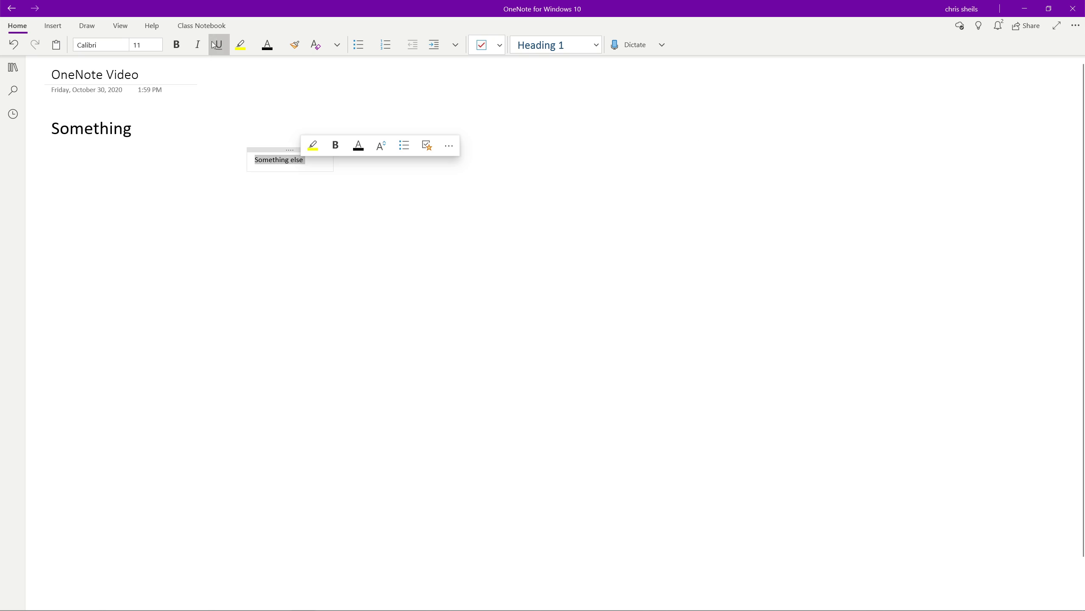
pyautogui.click(158, 44)
pyautogui.scroll(-3, 154, 146)
pyautogui.click(157, 129)
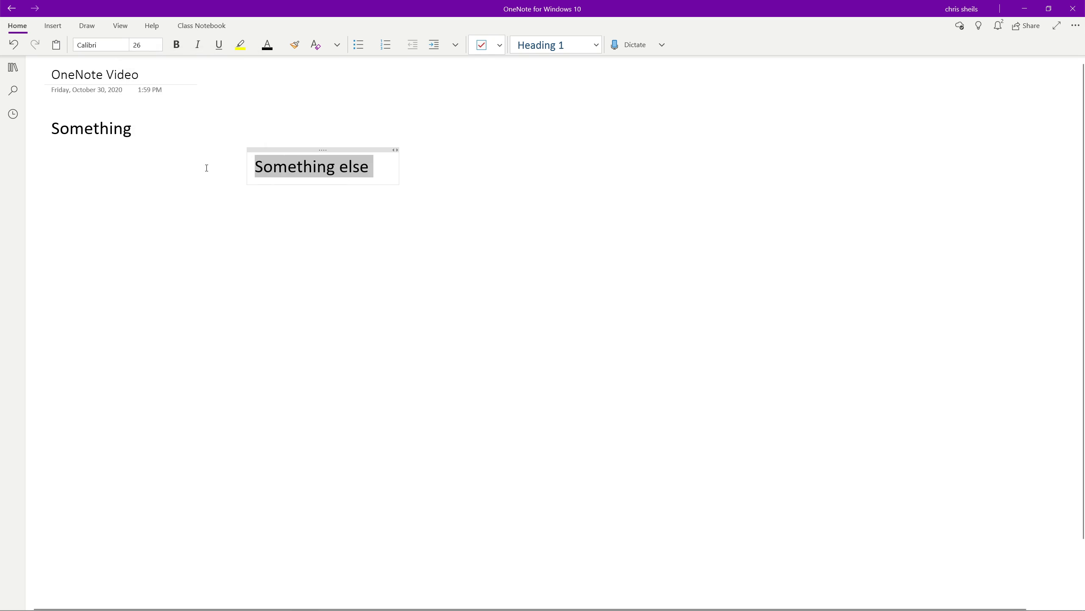
pyautogui.click(426, 176)
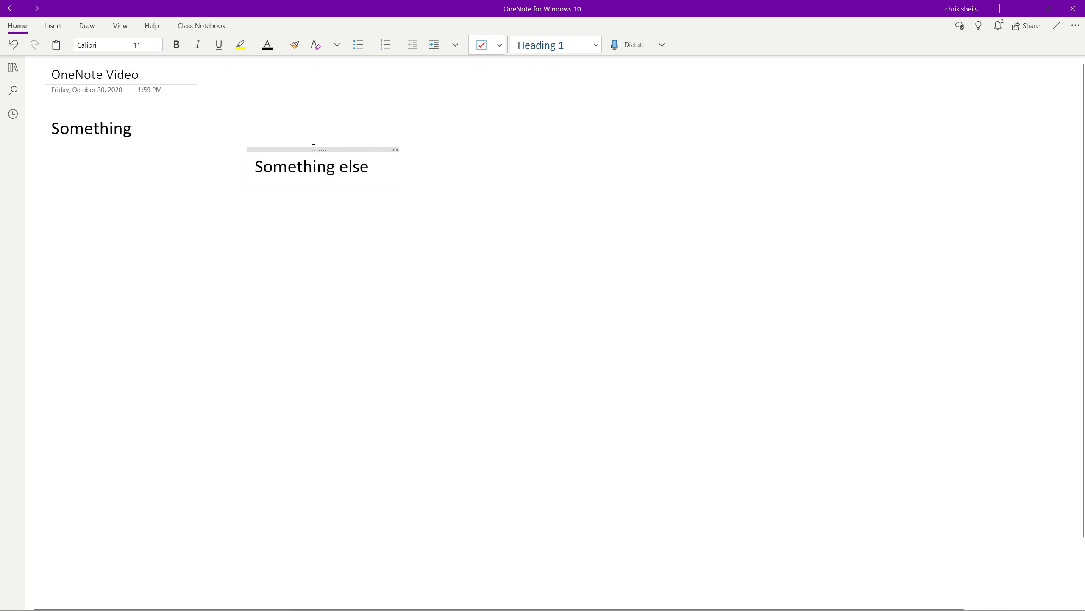
# Move the "Something" note to the far right of the page and "Something else" to the left side below the title.
pyautogui.moveTo(322, 149); pyautogui.dragTo(209, 301)
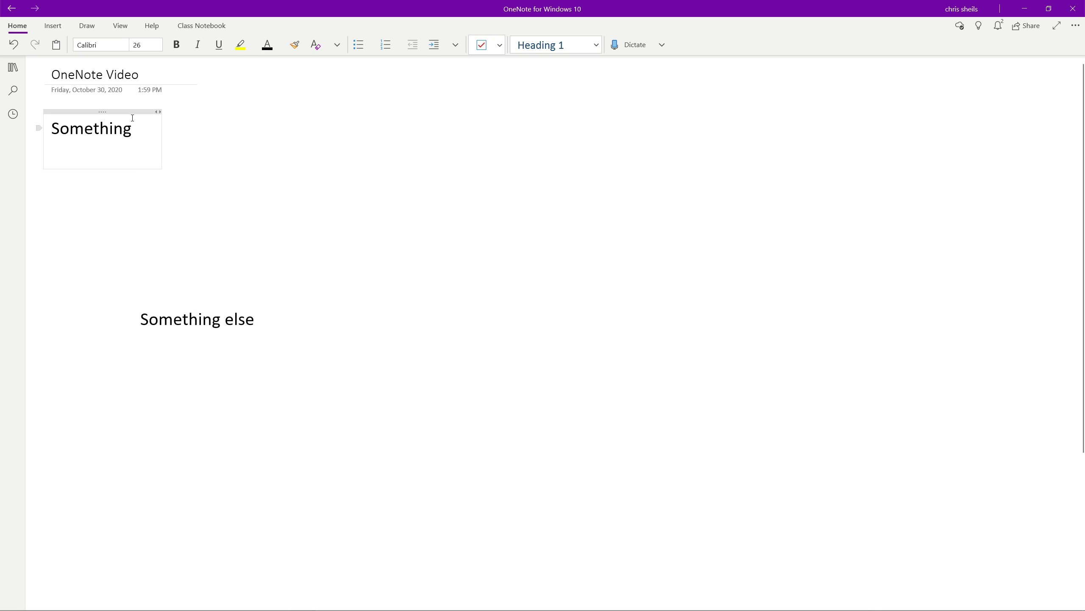
pyautogui.moveTo(130, 112); pyautogui.dragTo(689, 187)
pyautogui.moveTo(616, 187); pyautogui.dragTo(922, 187)
pyautogui.moveTo(230, 303); pyautogui.dragTo(167, 213)
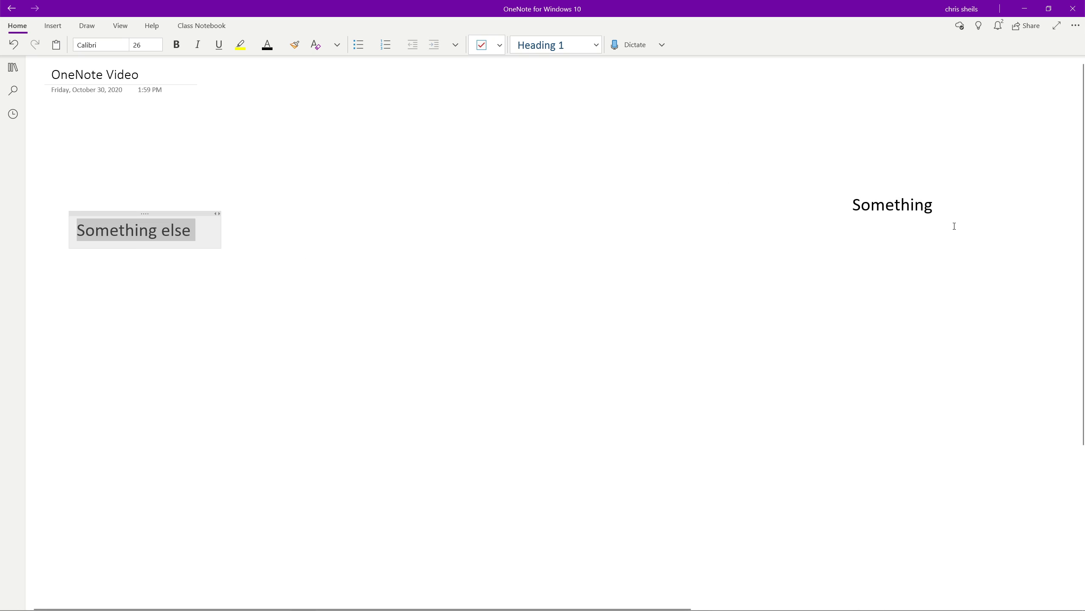
# Delete the "Something else" note from the page.
pyautogui.click(199, 296)
pyautogui.click(137, 261)
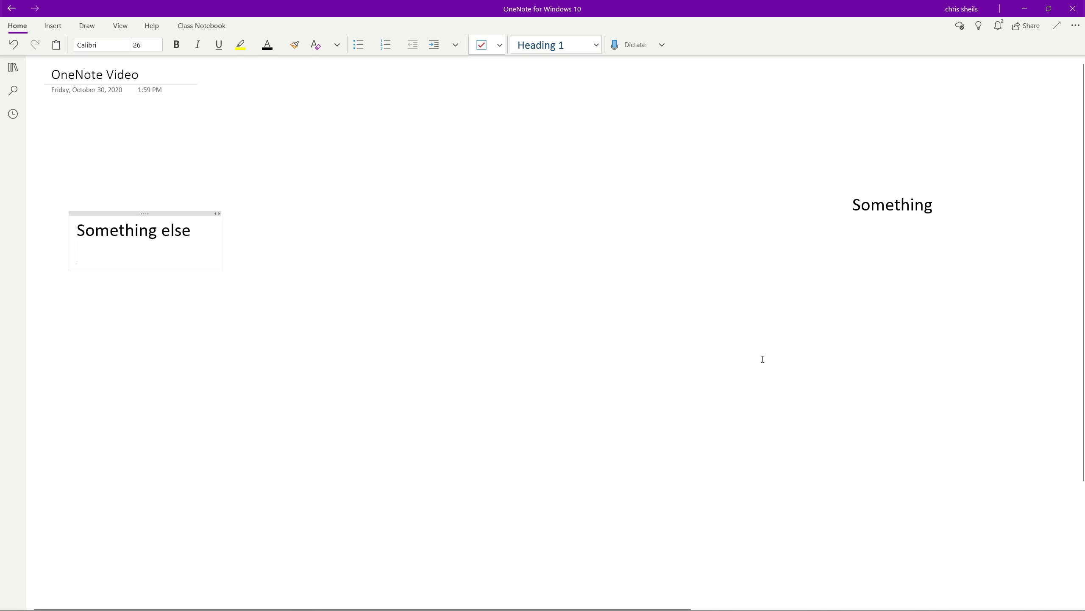
pyautogui.click(887, 239)
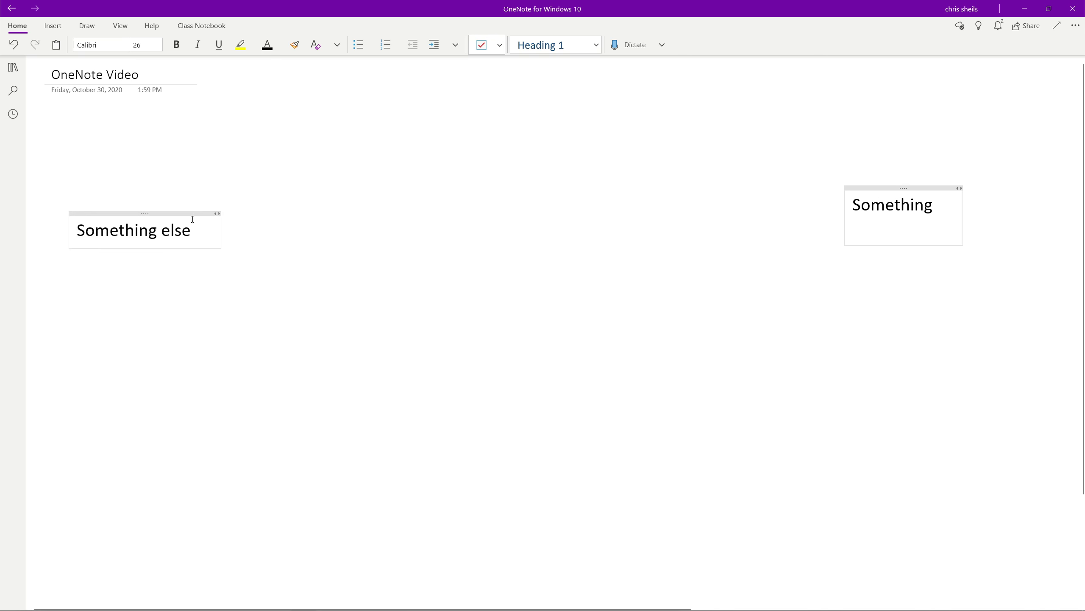
pyautogui.rightClick(170, 214)
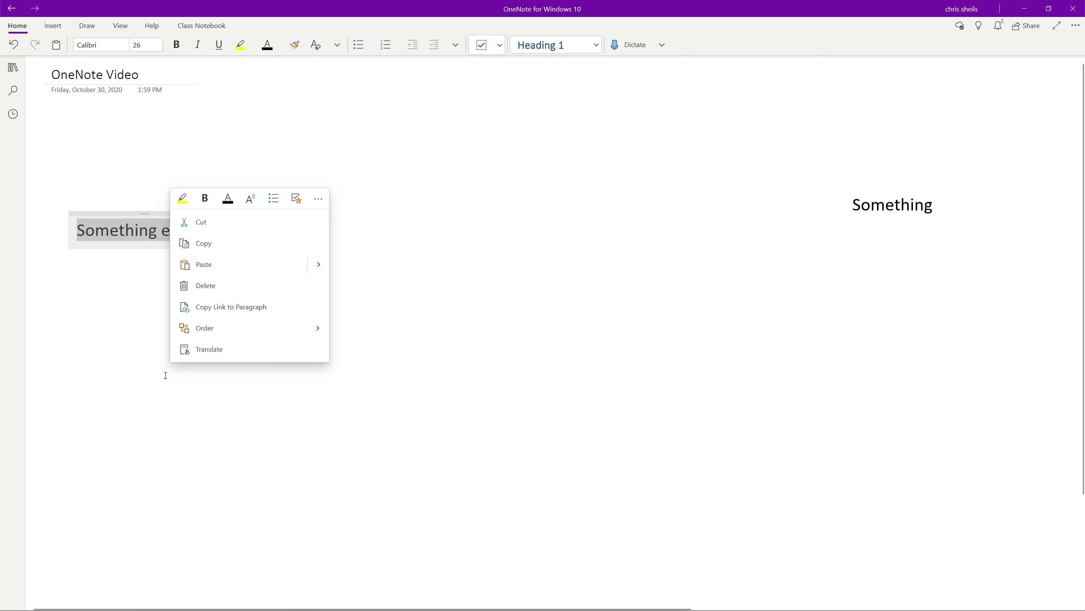
pyautogui.click(196, 286)
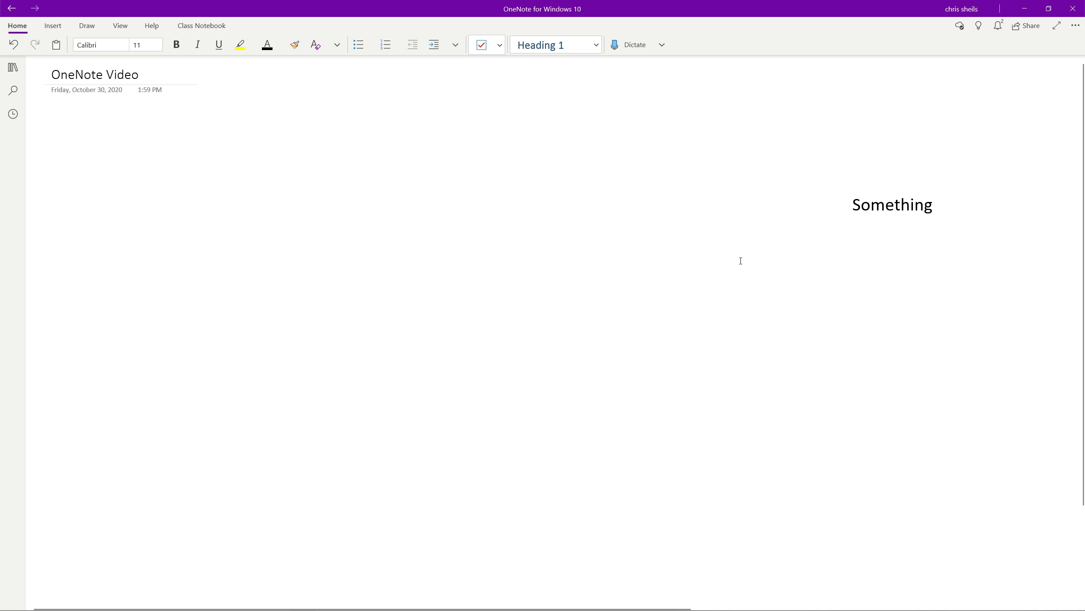
# Cut the "Something" note from the right side of the page and paste it just below the title.
pyautogui.rightClick(869, 187)
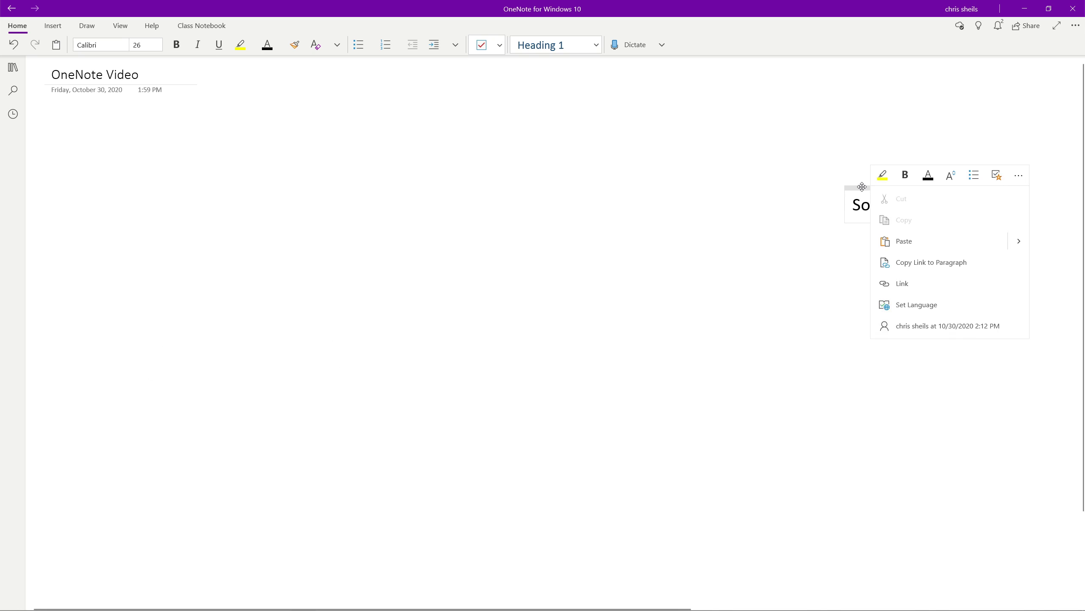
pyautogui.rightClick(860, 189)
pyautogui.click(880, 198)
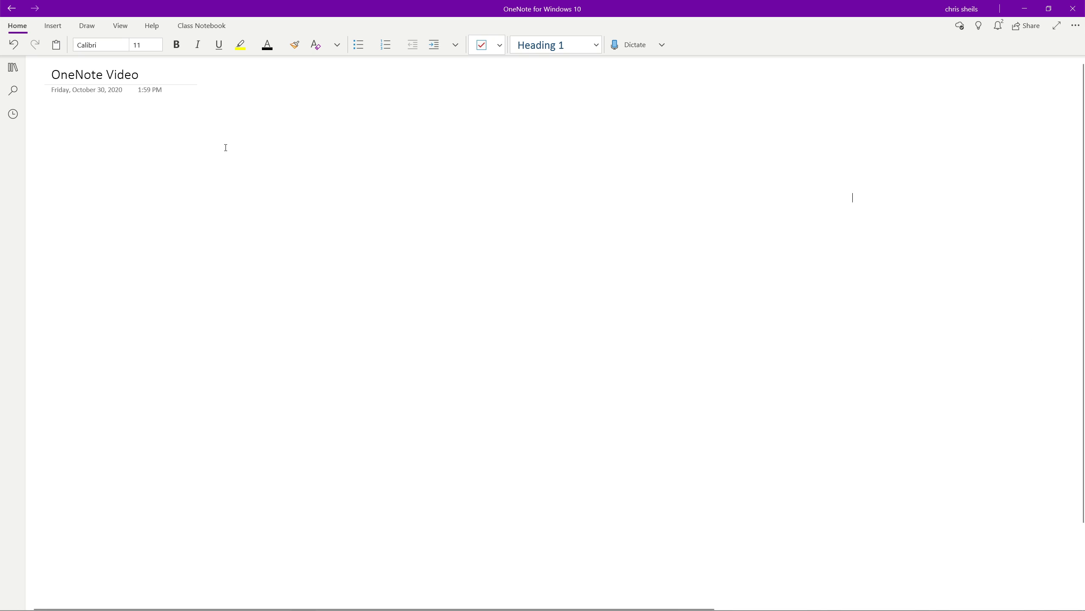
pyautogui.click(148, 161)
pyautogui.rightClick(105, 139)
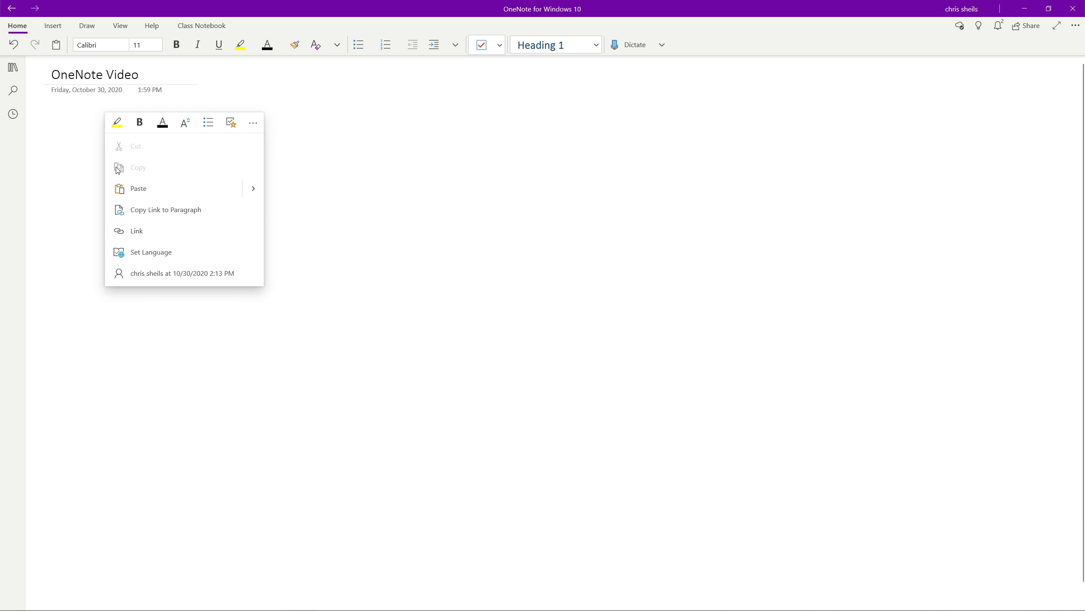
pyautogui.click(133, 190)
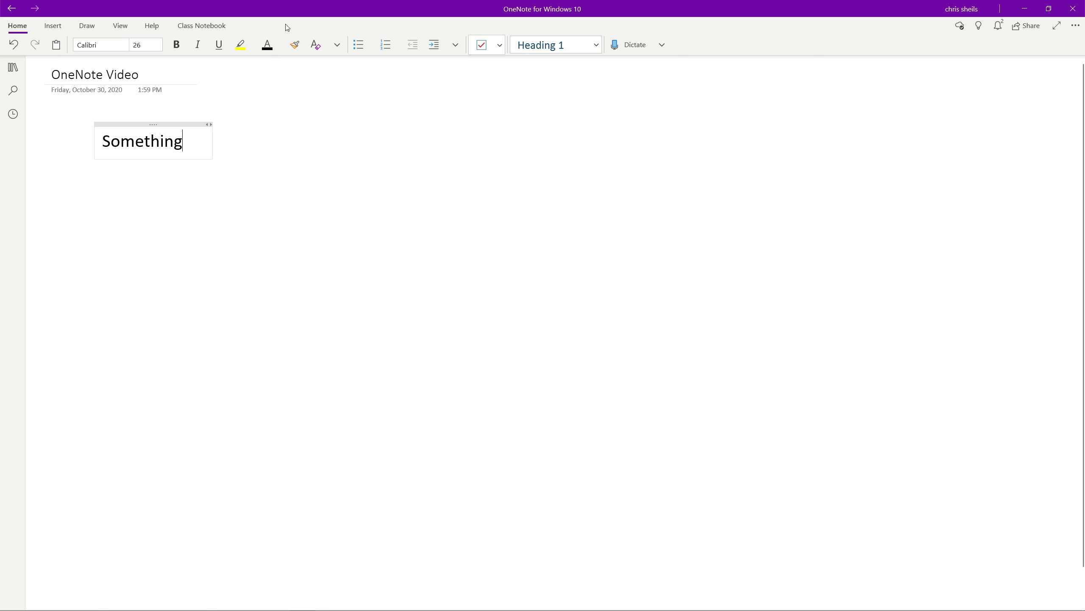
pyautogui.click(359, 148)
# Delete the pasted "Something" note to clear the page body.
pyautogui.click(53, 26)
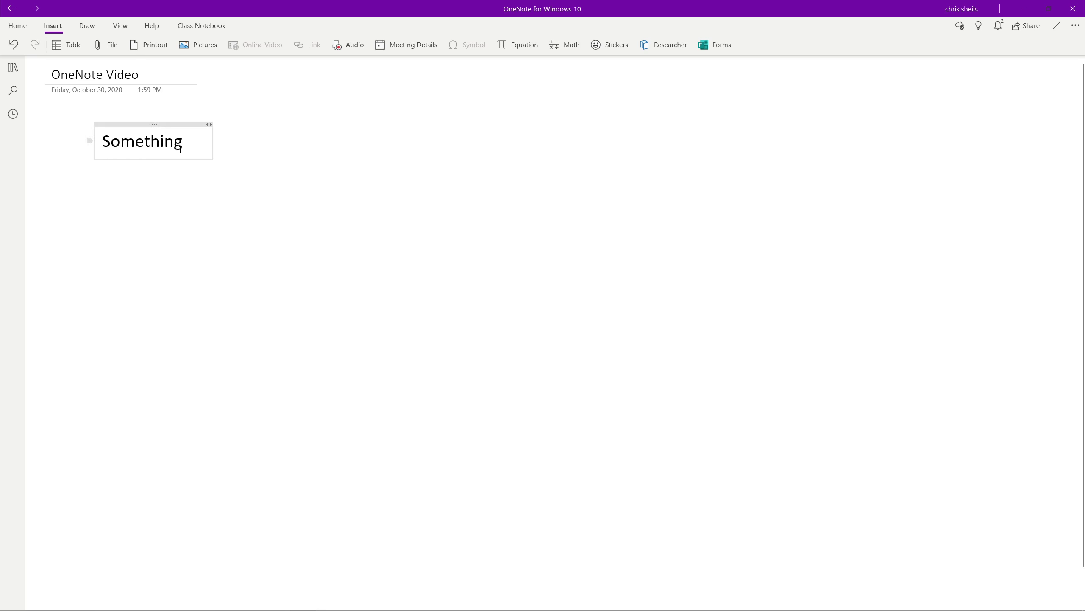
pyautogui.click(168, 125)
pyautogui.rightClick(167, 123)
pyautogui.click(200, 198)
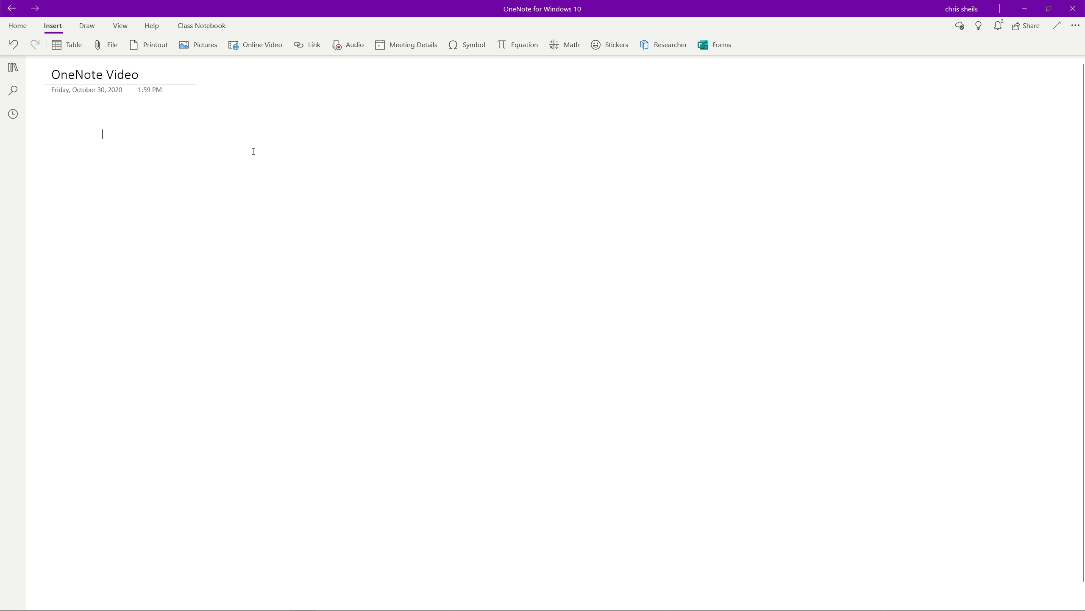
# Look over the available symbols and insert an empty equation below the title, dismissing the equation tools.
pyautogui.click(466, 44)
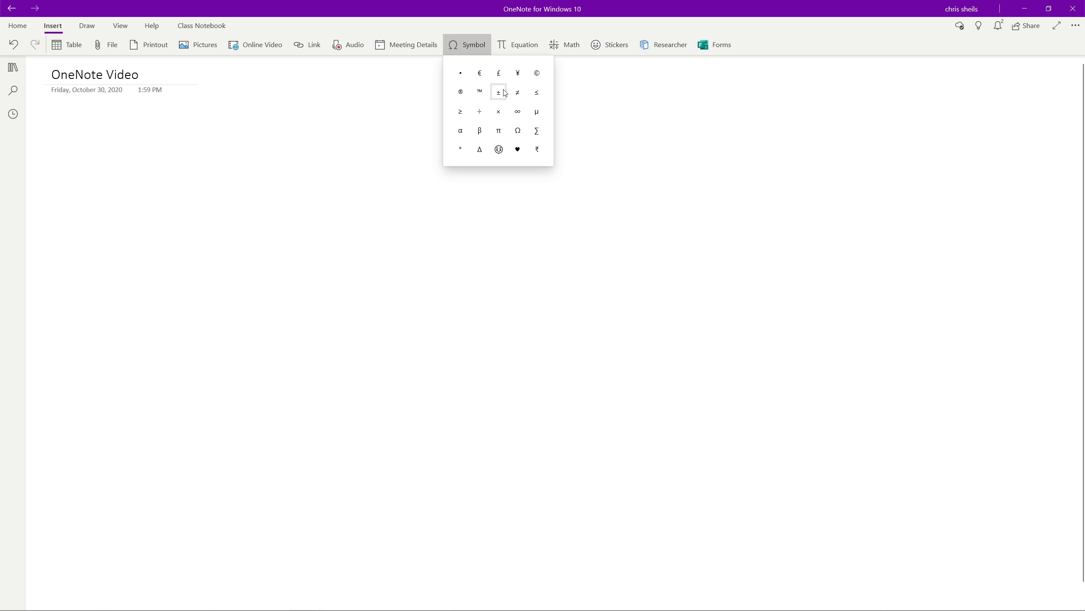
pyautogui.click(506, 46)
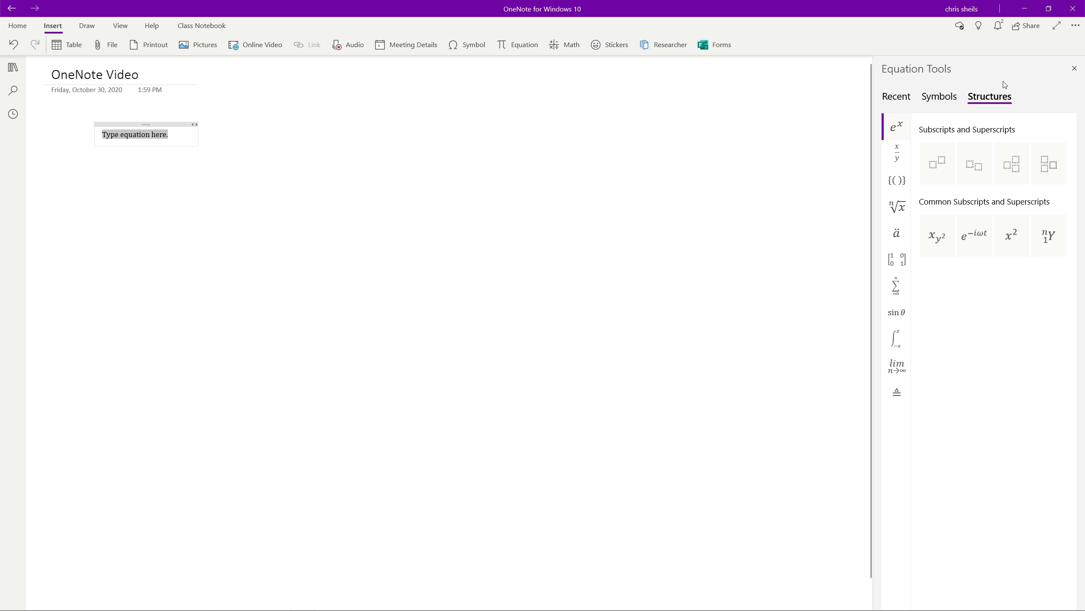
pyautogui.click(1074, 70)
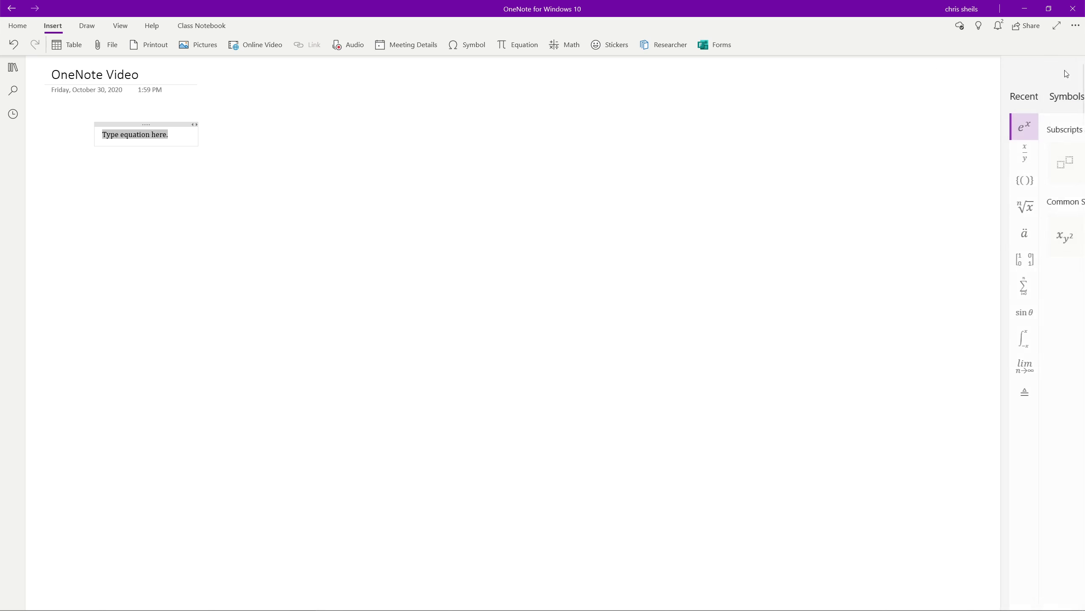
# View the Math assistant for the empty equation, close it and bring up the drawing tools.
pyautogui.click(570, 47)
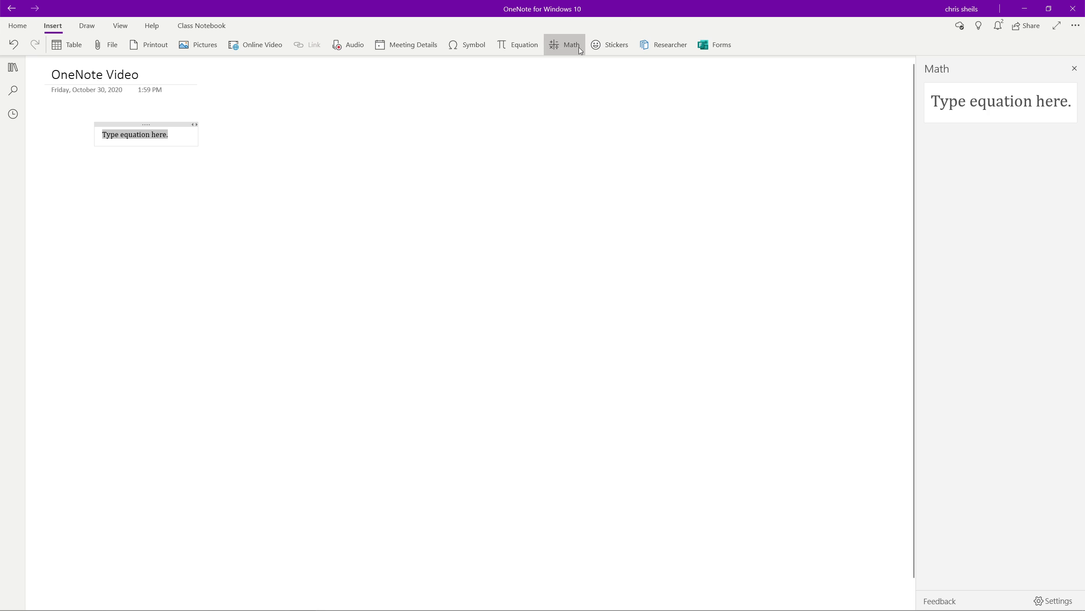
pyautogui.click(1075, 69)
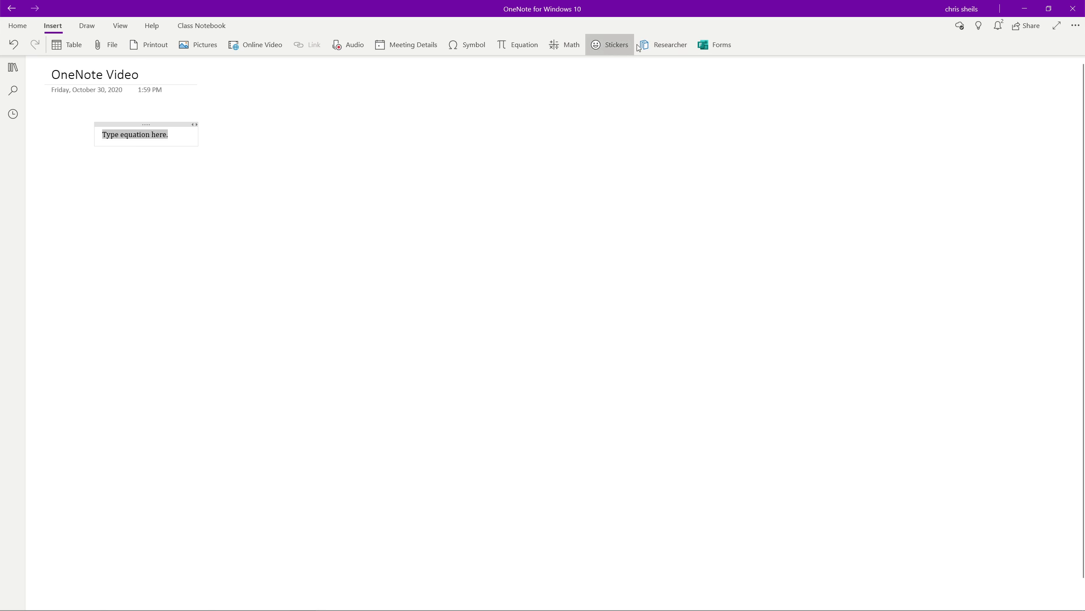
pyautogui.click(87, 26)
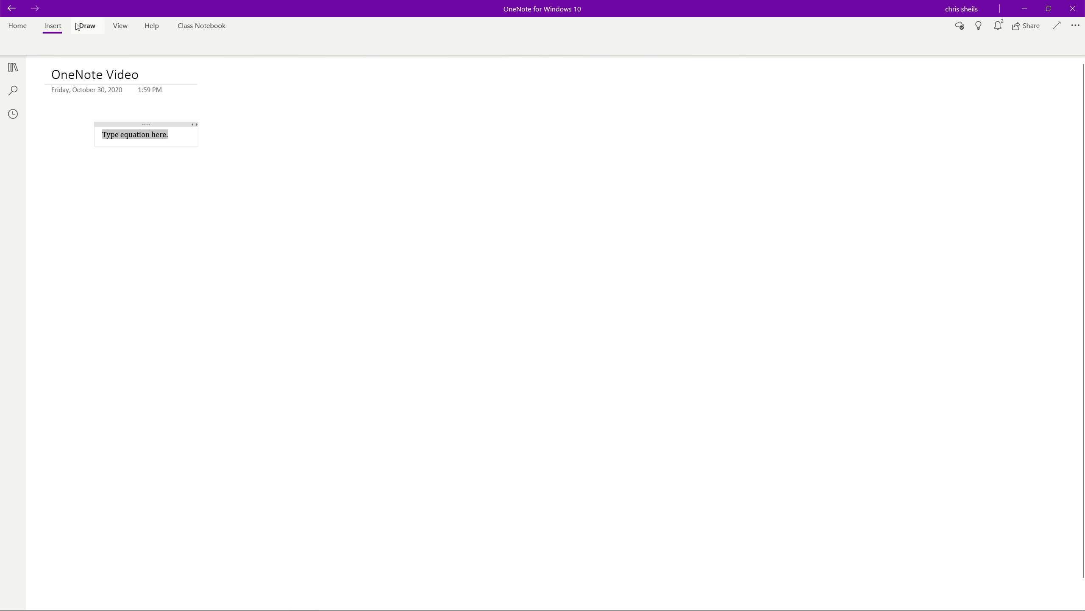
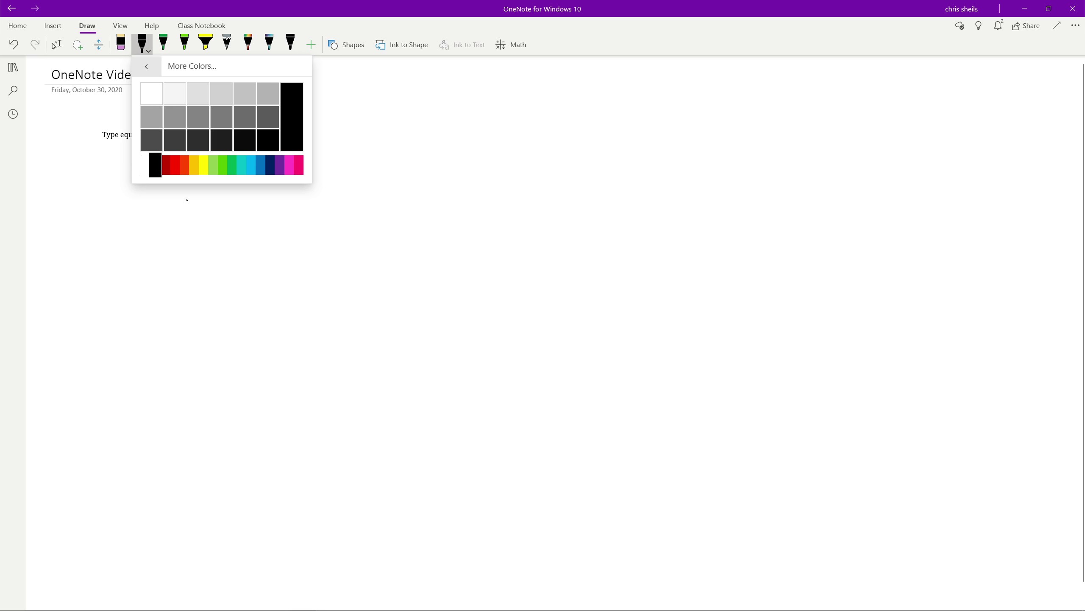
# Browse the shades offered for the different hues in the first pen's extended color palette.
pyautogui.click(175, 164)
pyautogui.click(210, 165)
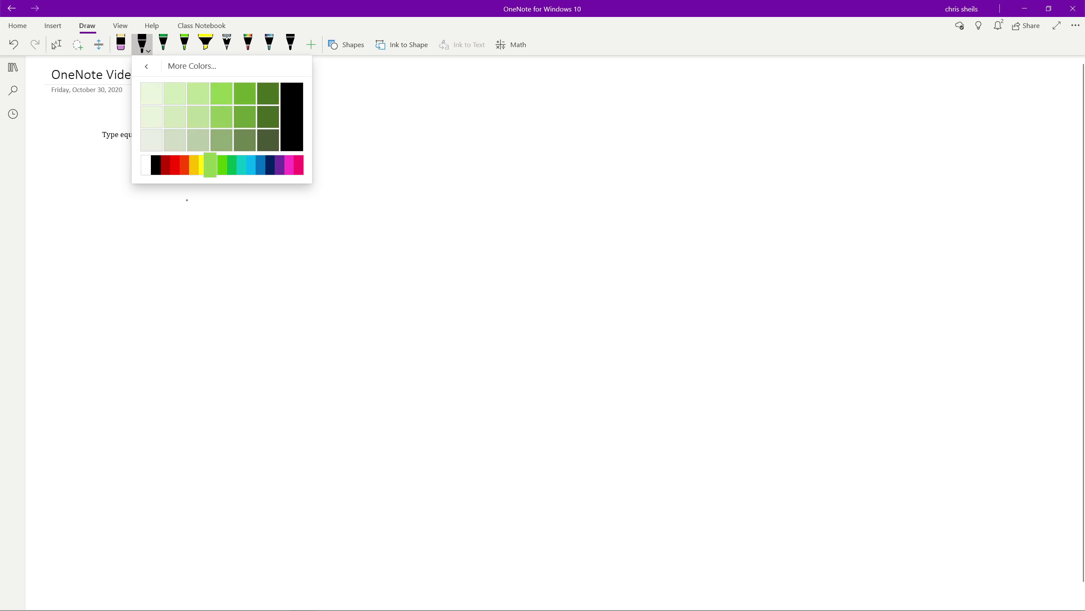
pyautogui.click(251, 165)
pyautogui.click(280, 164)
pyautogui.click(289, 164)
pyautogui.click(270, 165)
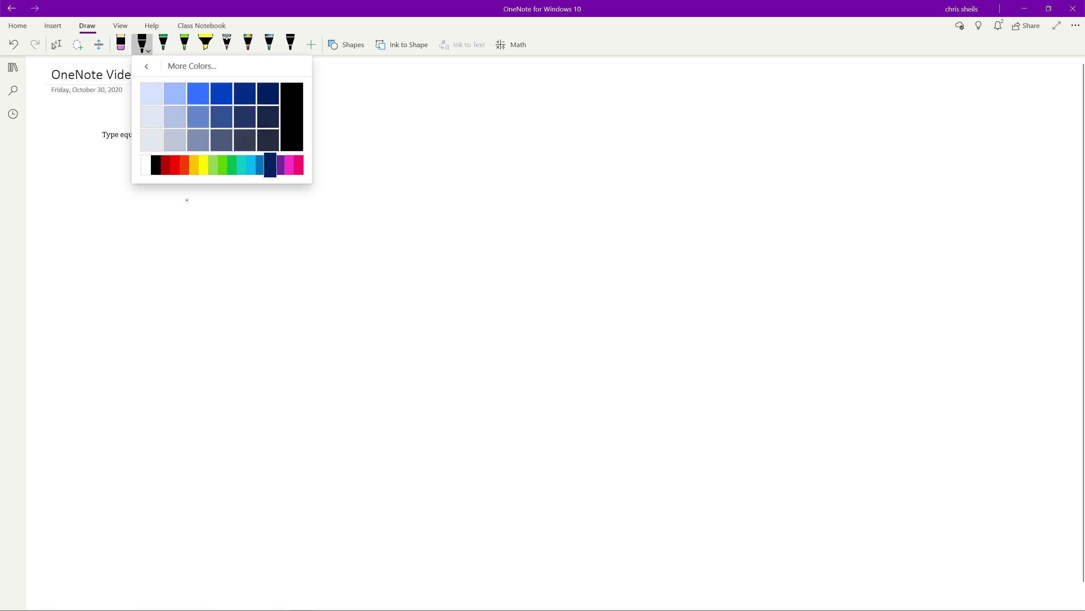
pyautogui.click(156, 164)
pyautogui.click(298, 165)
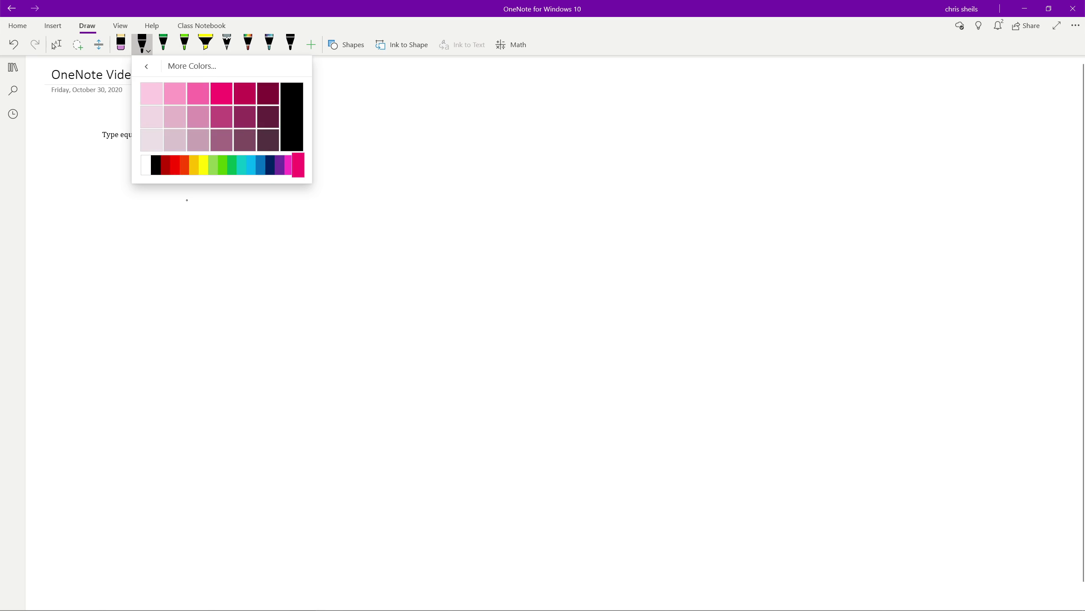
pyautogui.click(174, 165)
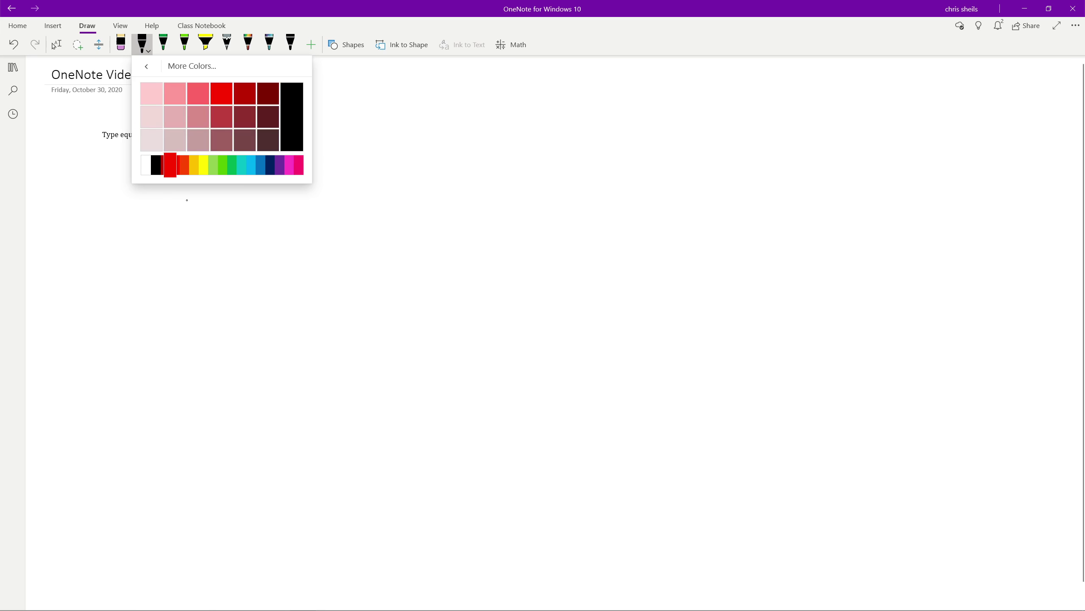
pyautogui.click(156, 165)
# Set the first pen to a medium pink, test it with a stroke below the equation, and undo the stroke.
pyautogui.moveTo(158, 164); pyautogui.dragTo(298, 165)
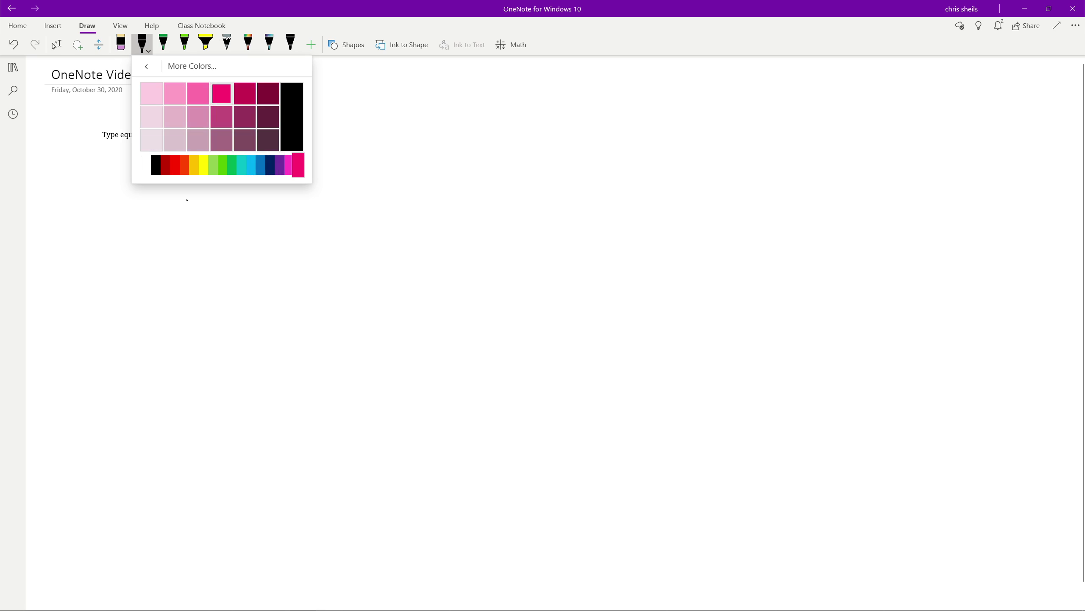
pyautogui.click(198, 93)
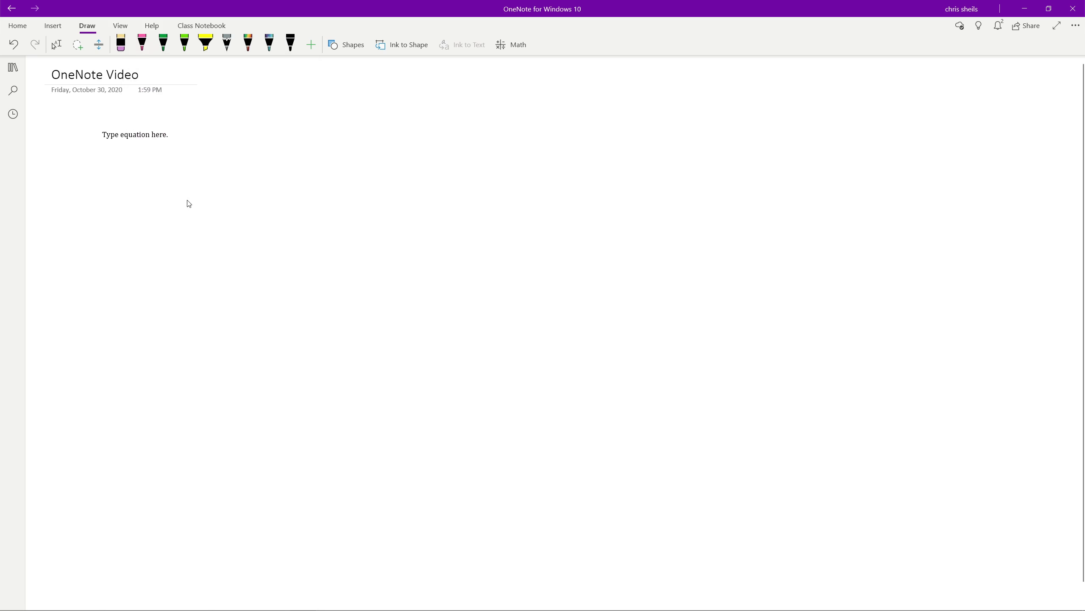
pyautogui.moveTo(136, 180)
pyautogui.mouseDown()
pyautogui.moveTo(197, 205)
pyautogui.moveTo(346, 196)
pyautogui.mouseUp()
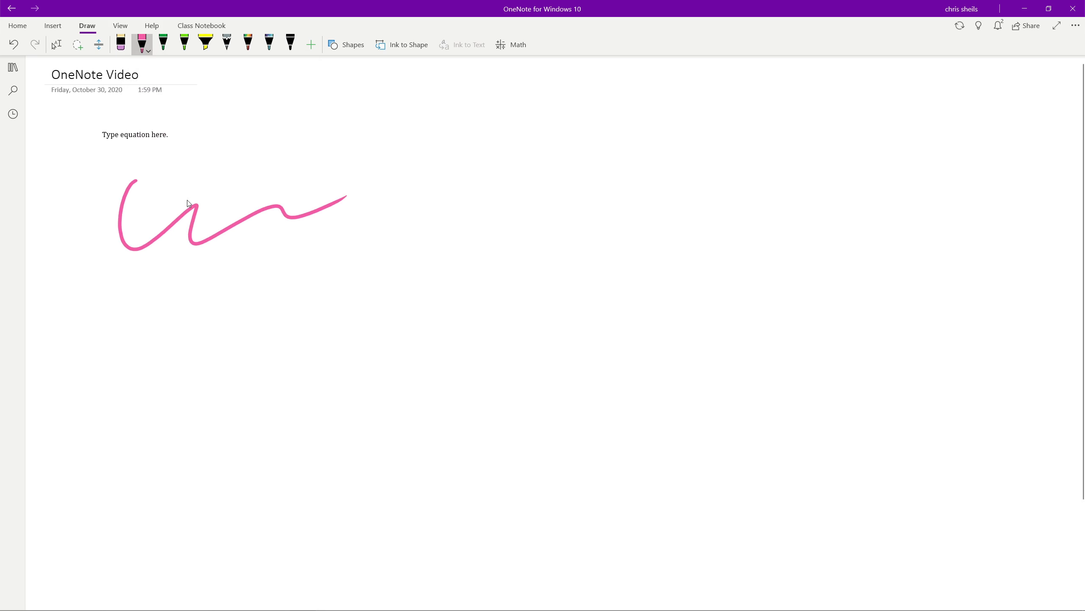
pyautogui.hotkey('ctrl', 'z')
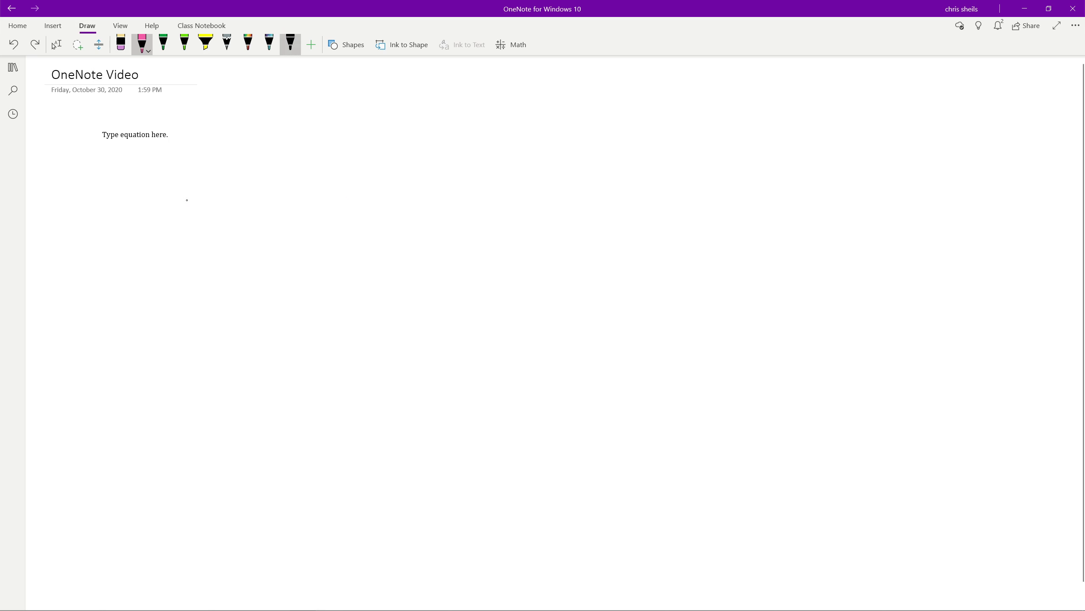
# Add a new pencil to the pen set and dismiss its color and thickness options.
pyautogui.press('Right')
pyautogui.press('Return')
pyautogui.press('Down')
pyautogui.press('Down')
pyautogui.press('Down')
pyautogui.press('Down')
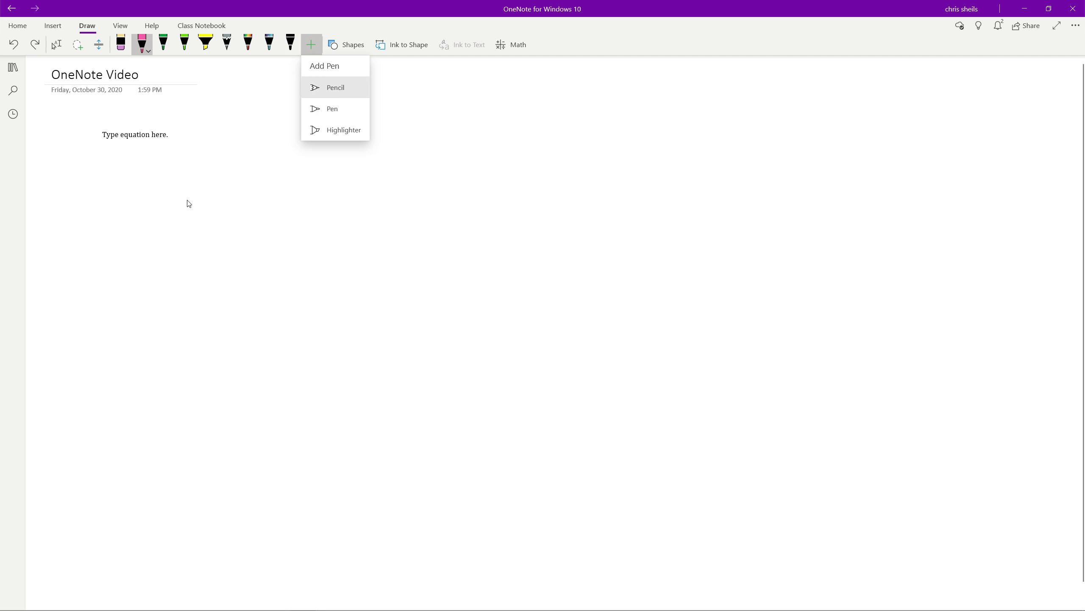
pyautogui.press('Up')
pyautogui.press('Up')
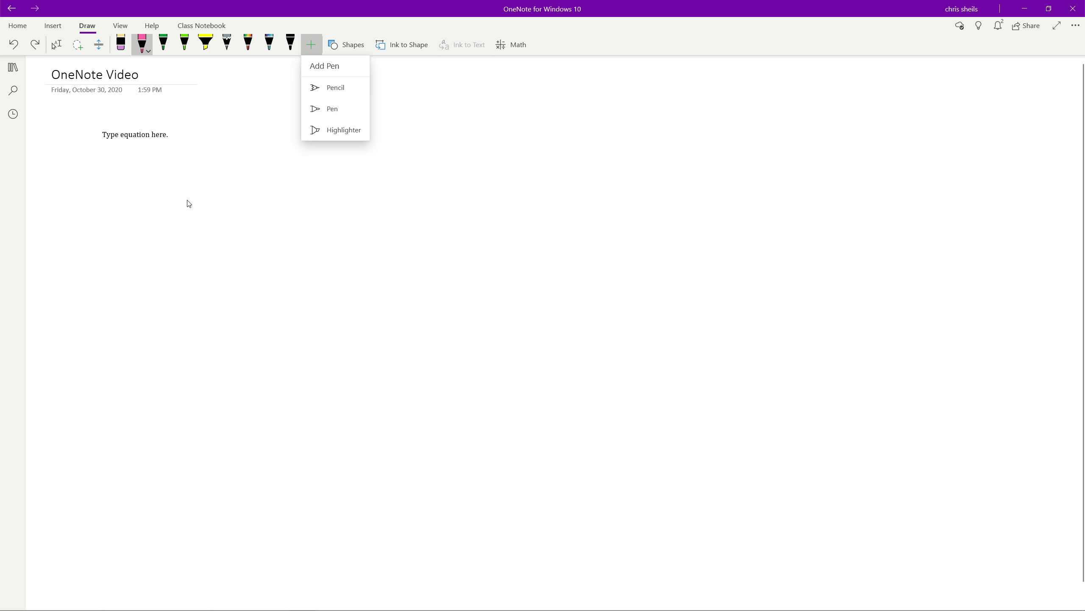
pyautogui.press('Down')
pyautogui.press('Return')
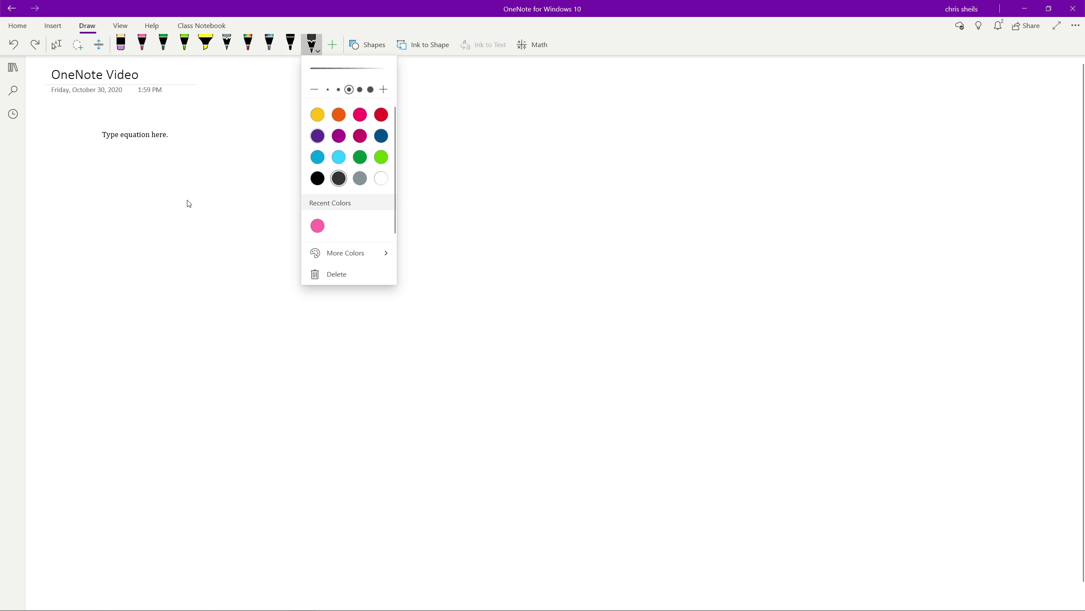
pyautogui.press('Escape')
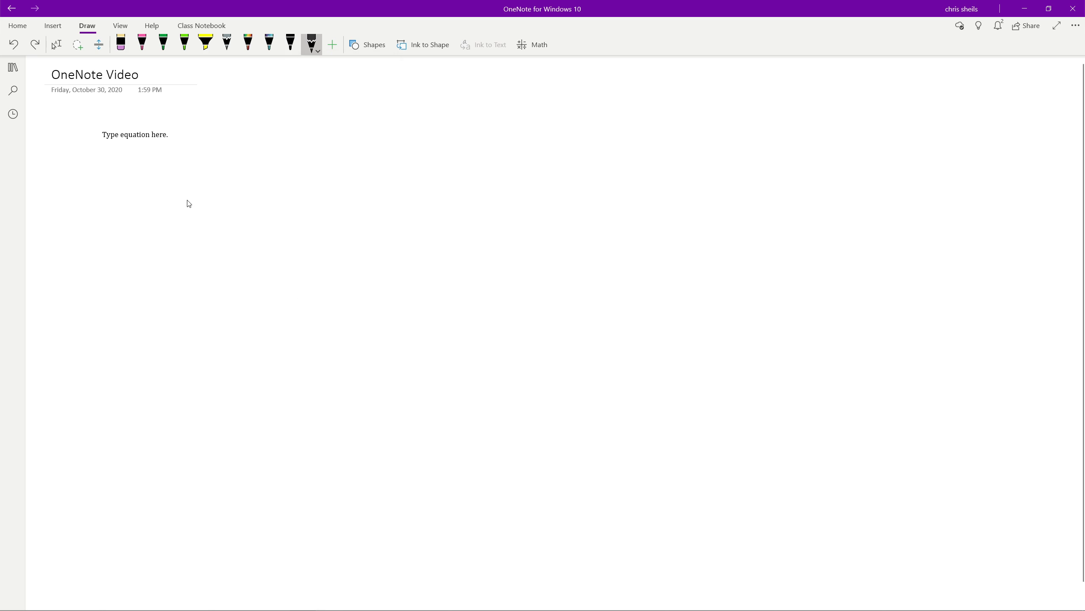
# Draw a wavy test line below the equation and handwrite "Pencil" beneath it with the new pencil.
pyautogui.moveTo(188, 167)
pyautogui.mouseDown()
pyautogui.moveTo(229, 183)
pyautogui.moveTo(351, 173)
pyautogui.moveTo(494, 181)
pyautogui.mouseUp()
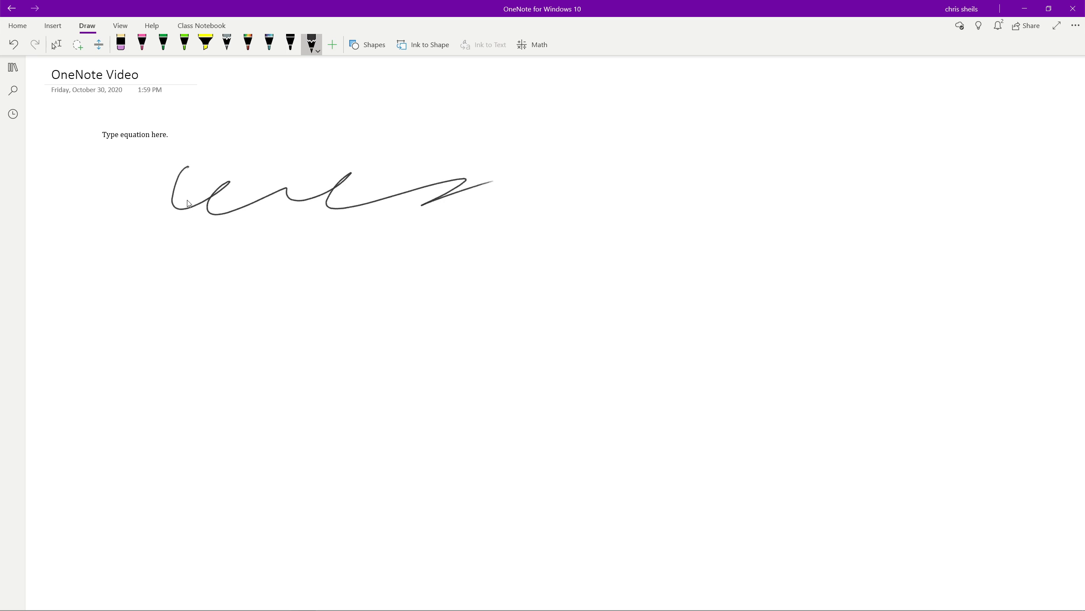
pyautogui.moveTo(204, 272)
pyautogui.mouseDown()
pyautogui.moveTo(212, 351)
pyautogui.moveTo(209, 301)
pyautogui.moveTo(265, 332)
pyautogui.moveTo(286, 327)
pyautogui.mouseUp()
pyautogui.moveTo(303, 297); pyautogui.dragTo(310, 325)
pyautogui.moveTo(314, 314); pyautogui.dragTo(314, 327)
pyautogui.moveTo(312, 279); pyautogui.dragTo(314, 285)
pyautogui.moveTo(333, 269); pyautogui.dragTo(347, 339)
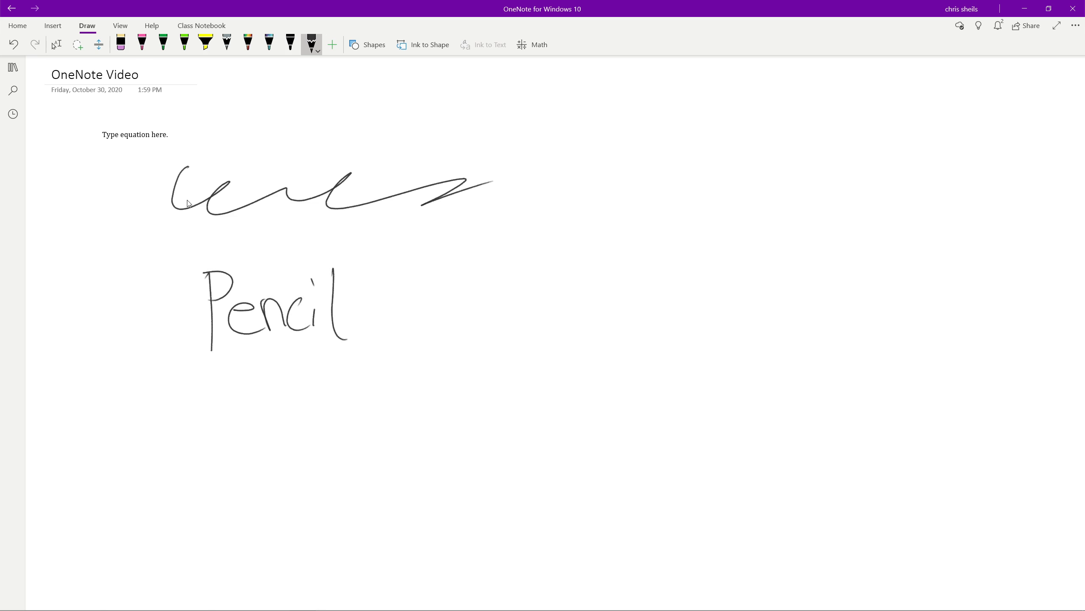
# Handwrite "Pen" below the word "Pencil" using the last black pen in the set.
pyautogui.click(290, 43)
pyautogui.moveTo(203, 402)
pyautogui.mouseDown()
pyautogui.moveTo(207, 464)
pyautogui.moveTo(249, 453)
pyautogui.mouseUp()
pyautogui.moveTo(258, 416); pyautogui.dragTo(273, 459)
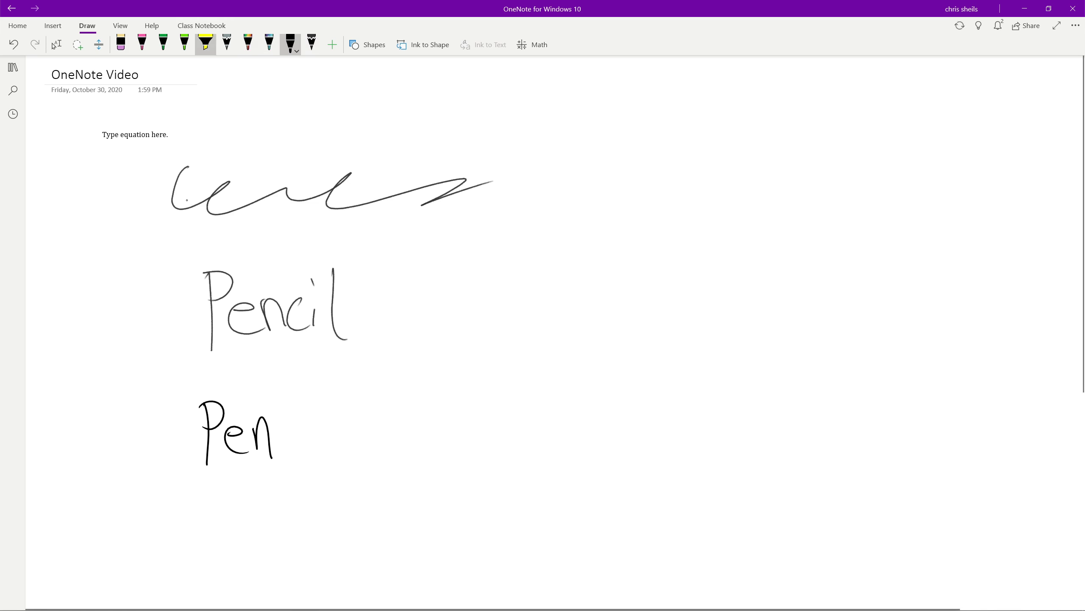
# Try crimson for the yellow highlighter, and settle on green as its color.
pyautogui.click(205, 43)
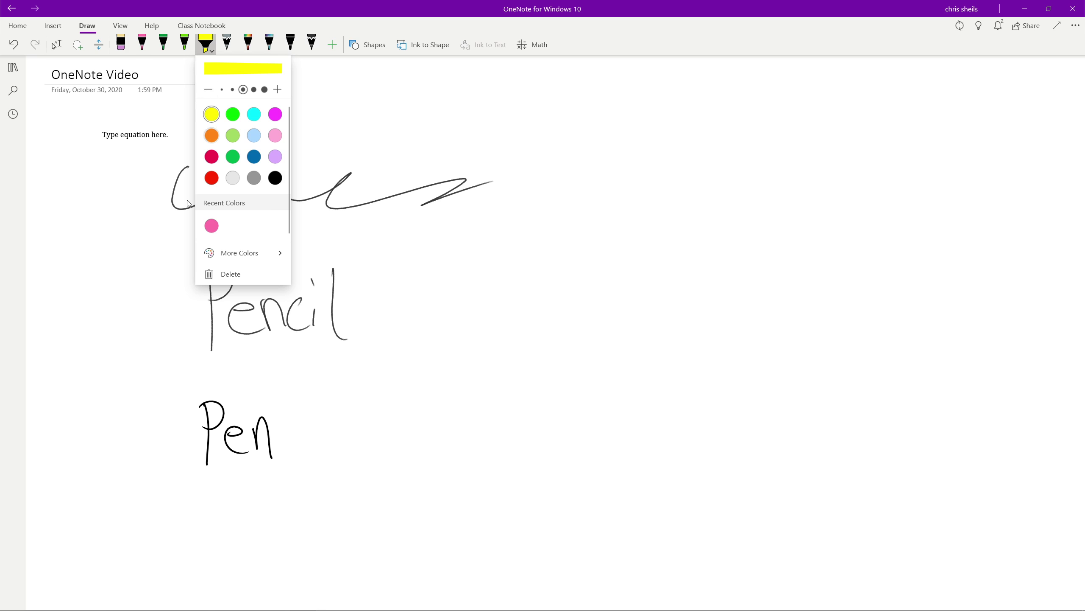
pyautogui.click(212, 156)
pyautogui.click(233, 156)
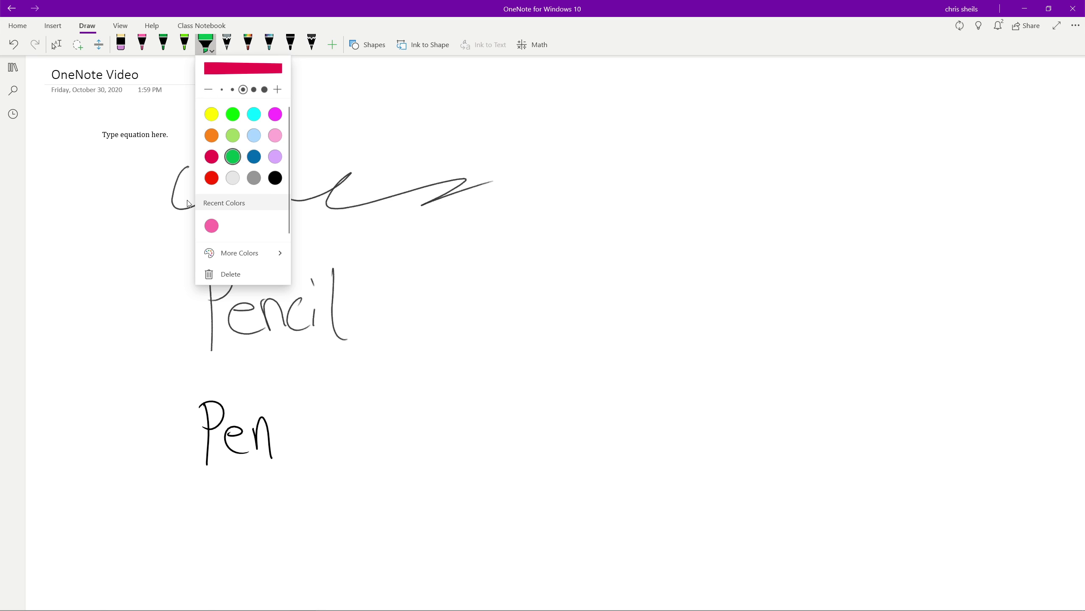
pyautogui.click(207, 43)
# Highlight the handwritten word "Pencil" with three green strokes and undo all of them.
pyautogui.moveTo(206, 319); pyautogui.dragTo(383, 303)
pyautogui.moveTo(173, 336); pyautogui.dragTo(406, 293)
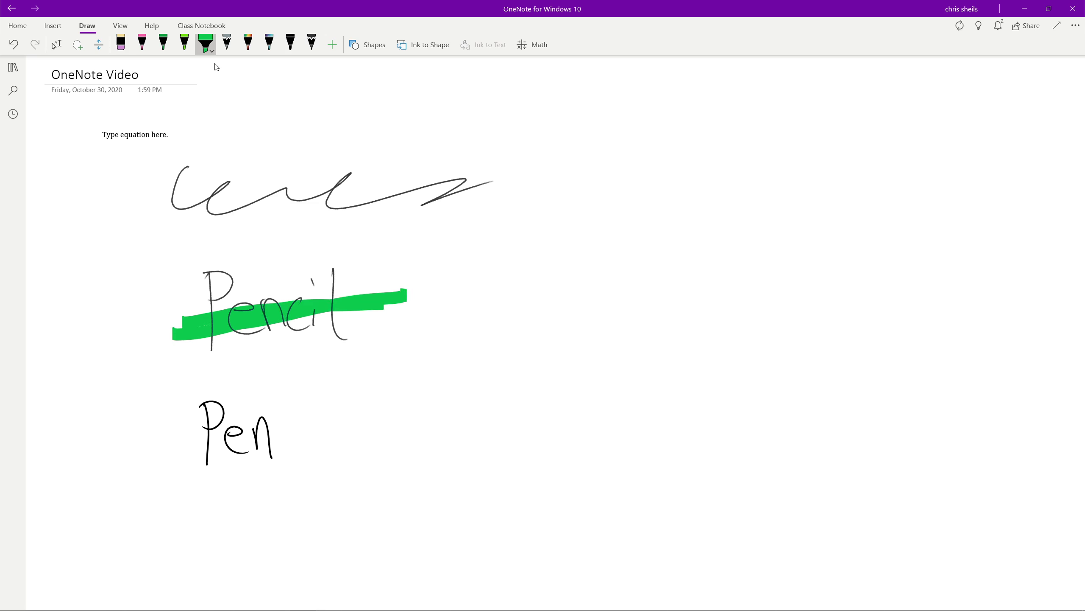
pyautogui.moveTo(180, 341); pyautogui.dragTo(417, 316)
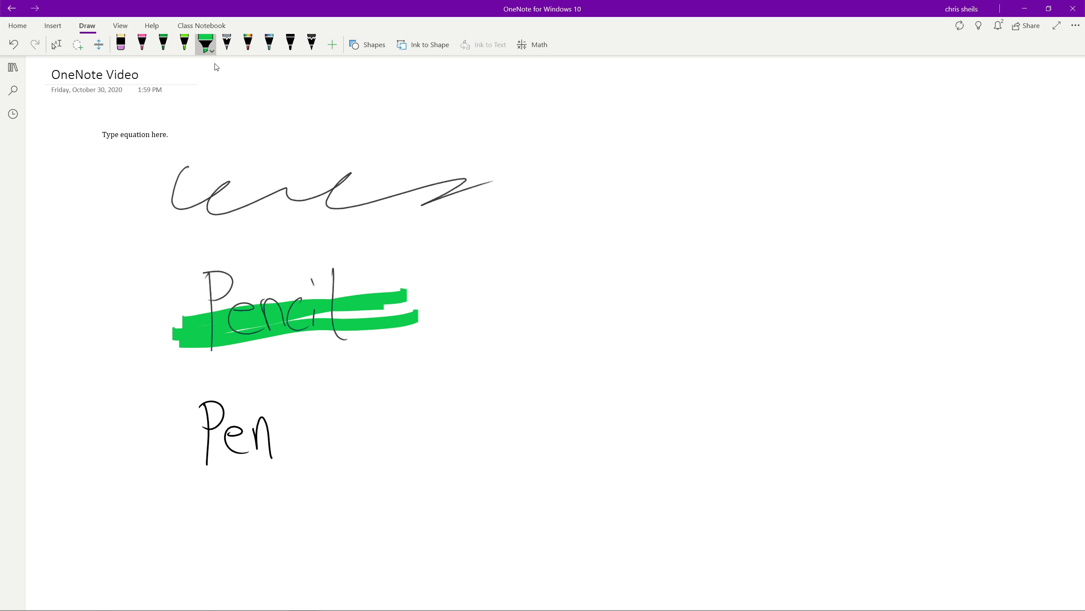
pyautogui.hotkey('ctrl', 'z')
pyautogui.hotkey('ctrl', 'z')
pyautogui.hotkey('ctrl', 'z')
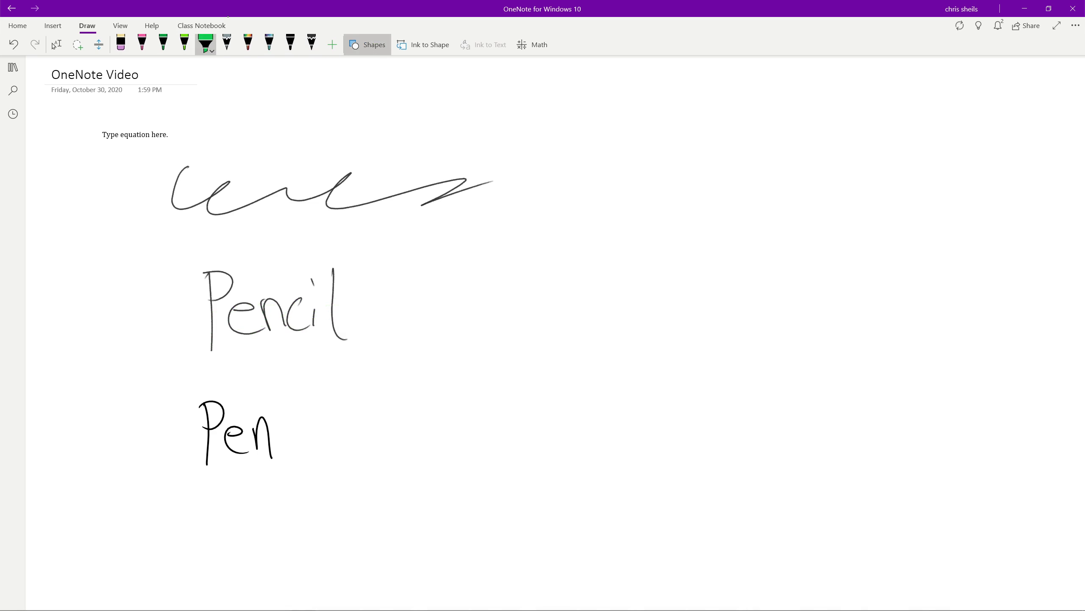
# Look over the available lines, basic shapes and graph axes, and close the shape gallery.
pyautogui.click(367, 44)
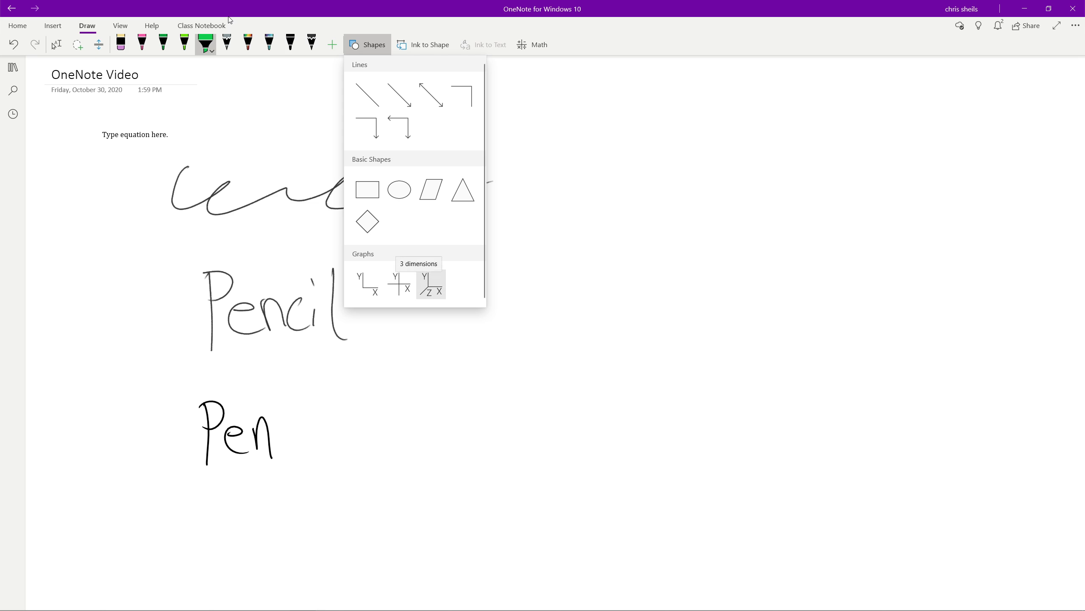
pyautogui.click(368, 45)
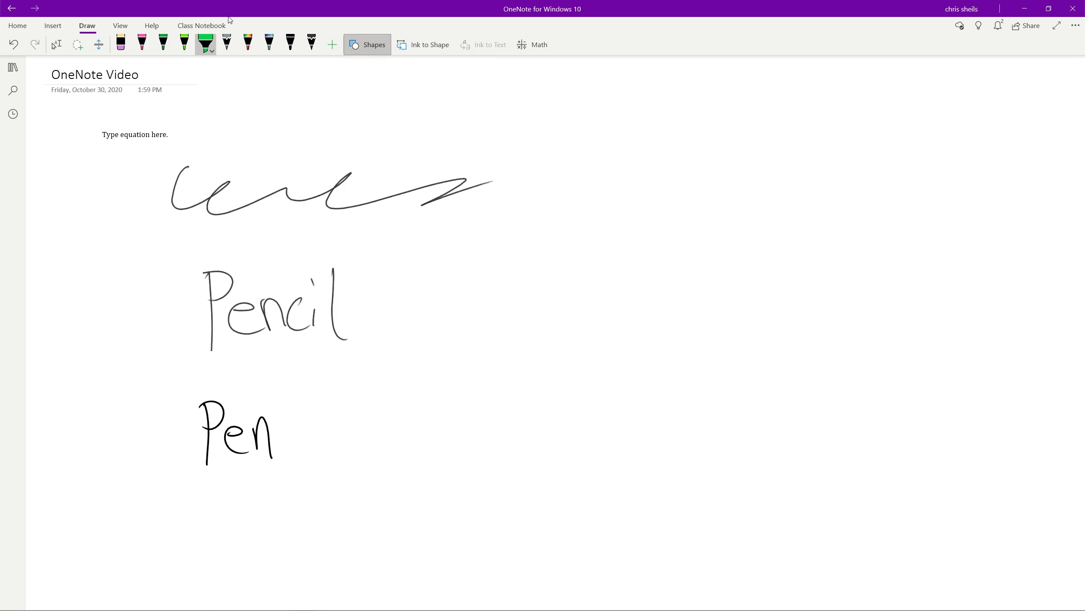
# Turn on Ink to Shape, undo a circle drawn with the green highlighter, and draw one with the black pen beside the handwriting.
pyautogui.click(424, 45)
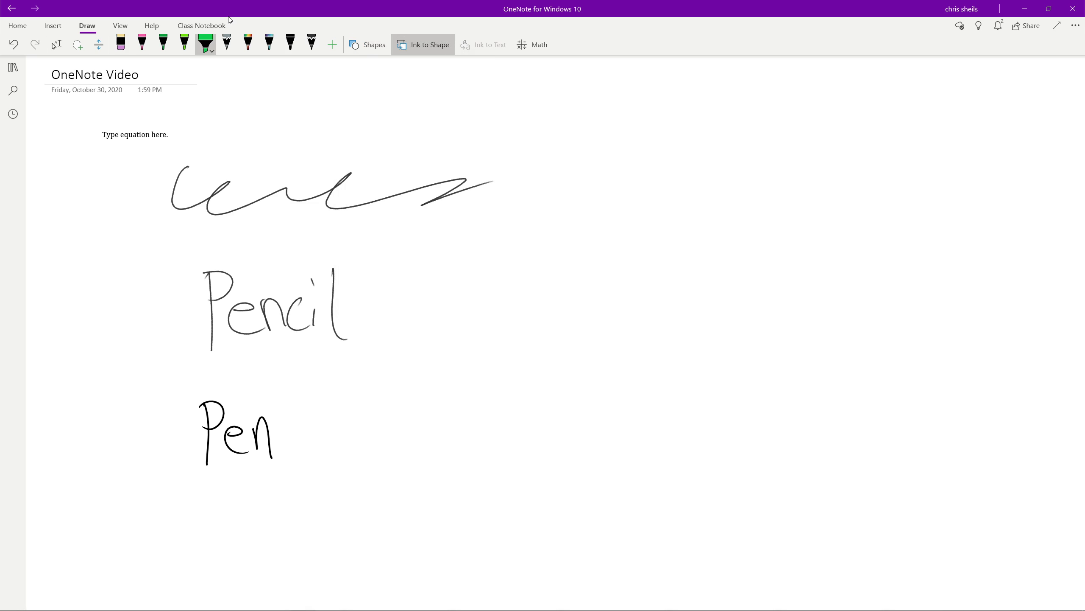
pyautogui.moveTo(607, 218)
pyautogui.mouseDown()
pyautogui.moveTo(528, 232)
pyautogui.moveTo(537, 222)
pyautogui.mouseUp()
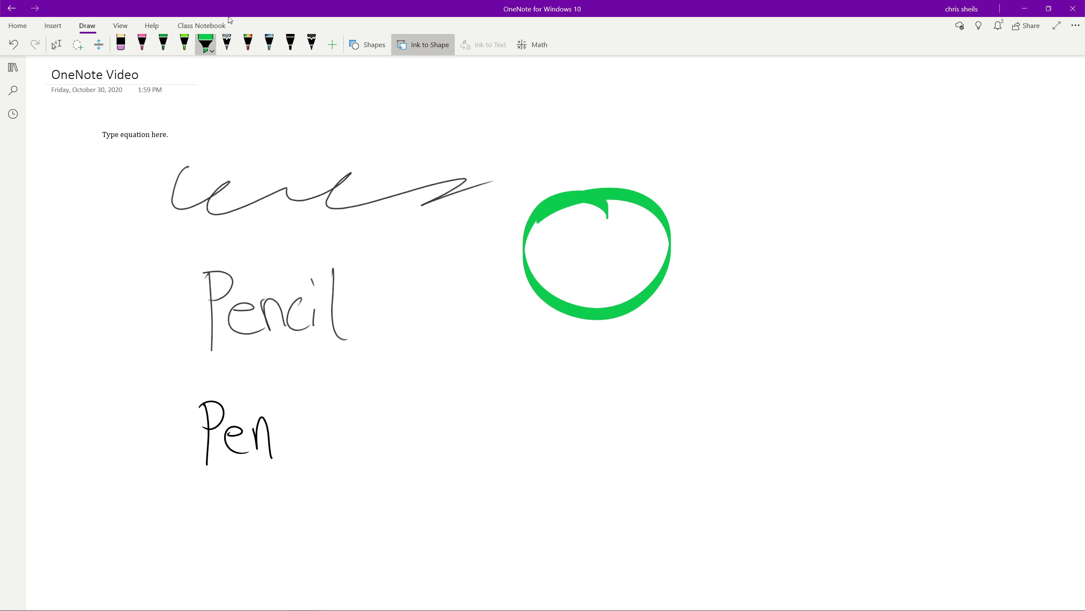
pyautogui.hotkey('ctrl', 'z')
pyautogui.click(290, 43)
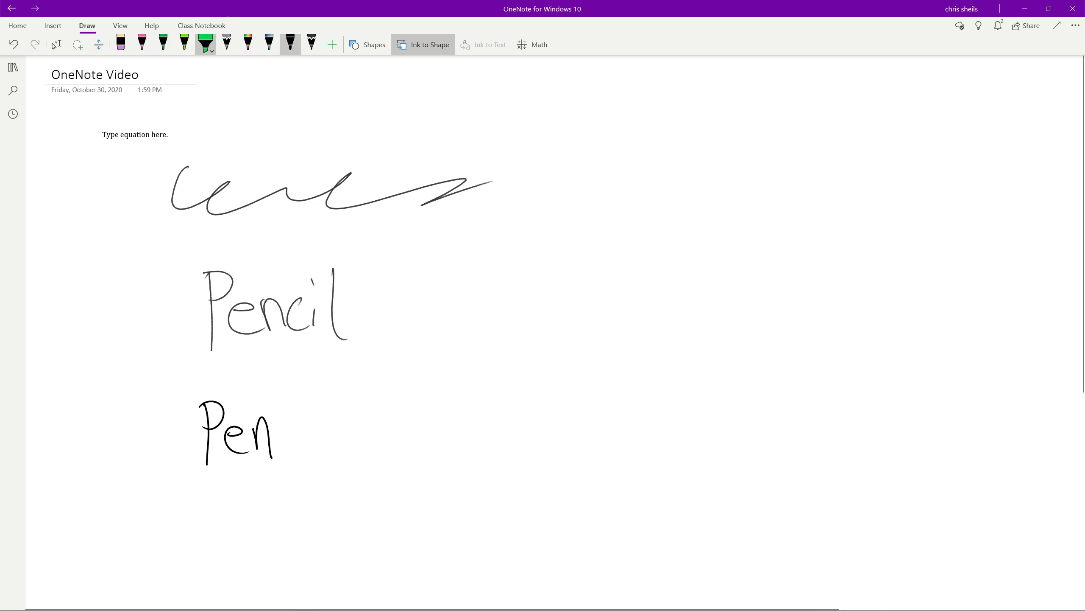
pyautogui.moveTo(643, 203)
pyautogui.mouseDown()
pyautogui.moveTo(664, 271)
pyautogui.moveTo(641, 200)
pyautogui.mouseUp()
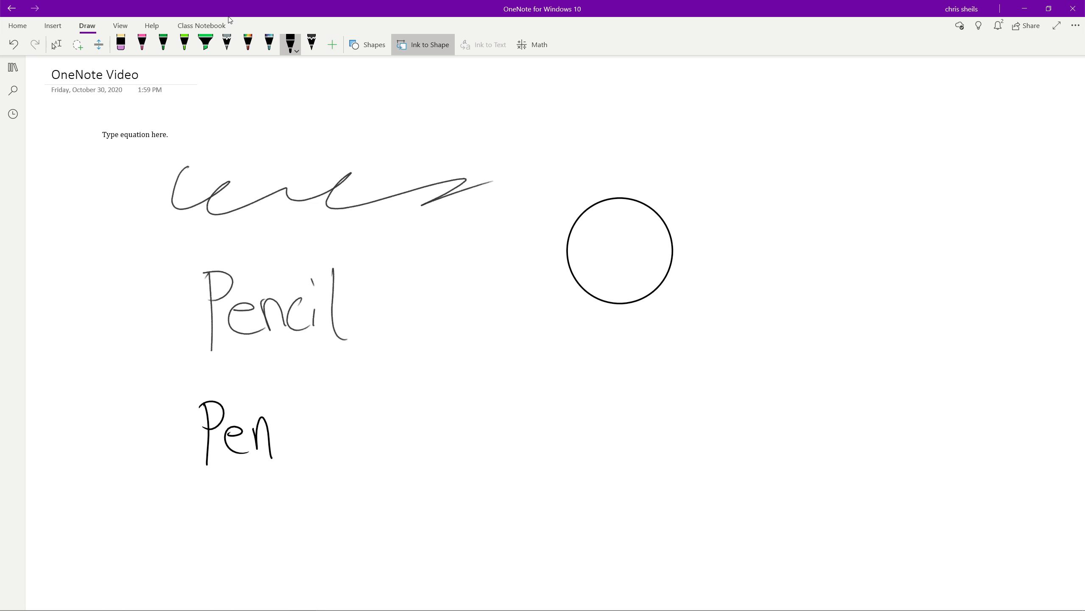
# Try to draw squares with Ink to Shape below and beside the circle, and undo them.
pyautogui.moveTo(584, 349)
pyautogui.mouseDown()
pyautogui.moveTo(555, 454)
pyautogui.moveTo(660, 337)
pyautogui.moveTo(562, 341)
pyautogui.mouseUp()
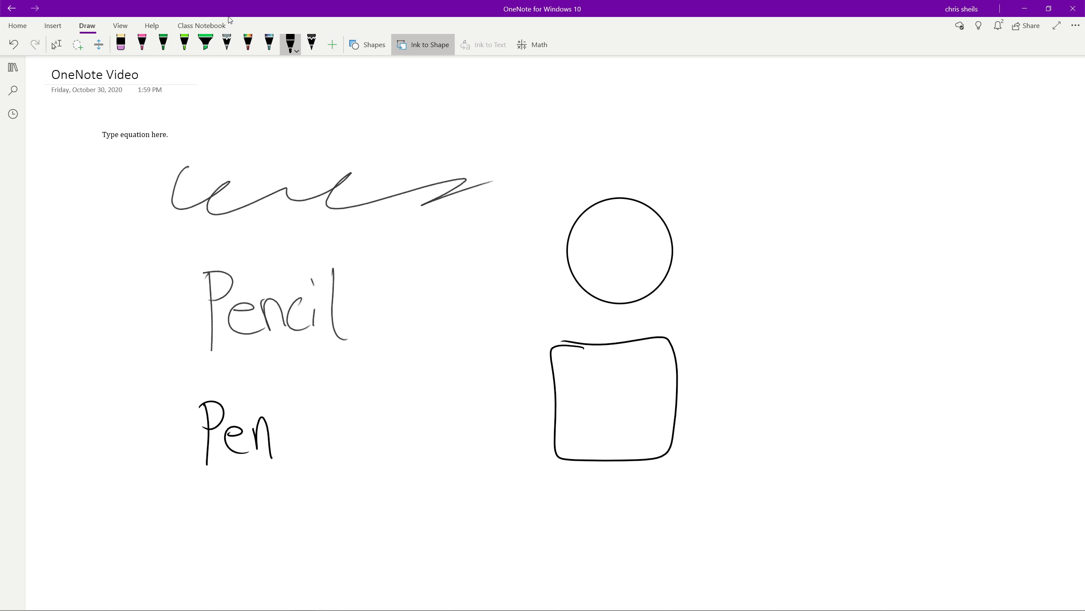
pyautogui.moveTo(785, 292)
pyautogui.mouseDown()
pyautogui.moveTo(744, 319)
pyautogui.moveTo(804, 289)
pyautogui.moveTo(744, 288)
pyautogui.mouseUp()
pyautogui.hotkey('ctrl', 'z')
pyautogui.hotkey('ctrl', 'z')
# Practice Ink to Shape by drawing three more circles and three squares in the space around the first circle.
pyautogui.click(422, 45)
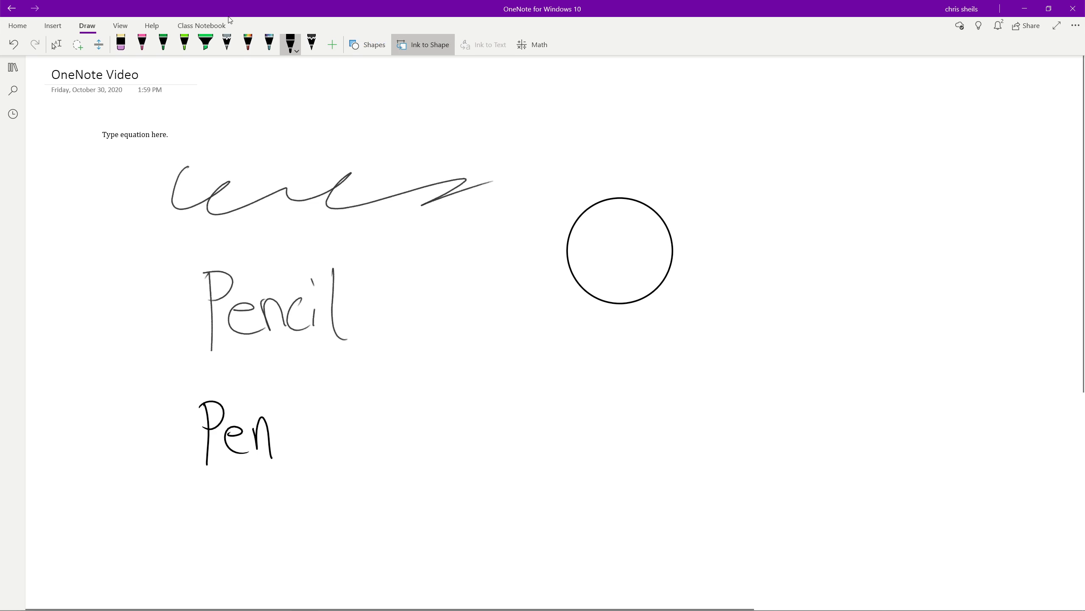
pyautogui.moveTo(573, 375)
pyautogui.mouseDown()
pyautogui.moveTo(549, 377)
pyautogui.moveTo(568, 375)
pyautogui.mouseUp()
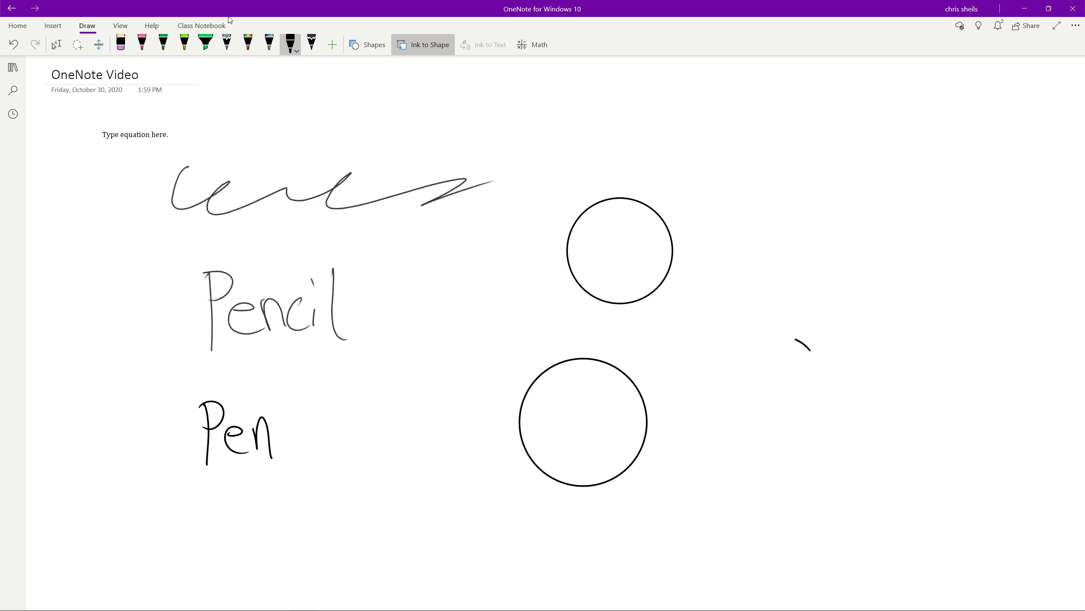
pyautogui.moveTo(795, 339)
pyautogui.mouseDown()
pyautogui.moveTo(868, 425)
pyautogui.moveTo(787, 336)
pyautogui.mouseUp()
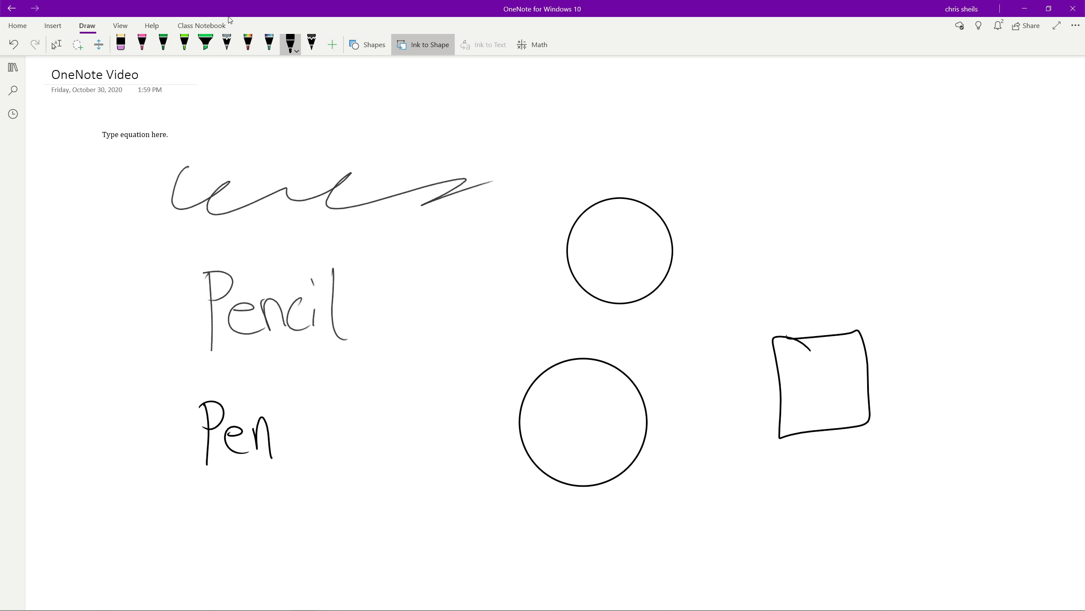
pyautogui.moveTo(776, 233)
pyautogui.mouseDown()
pyautogui.moveTo(824, 285)
pyautogui.moveTo(771, 237)
pyautogui.moveTo(709, 312)
pyautogui.moveTo(736, 265)
pyautogui.mouseUp()
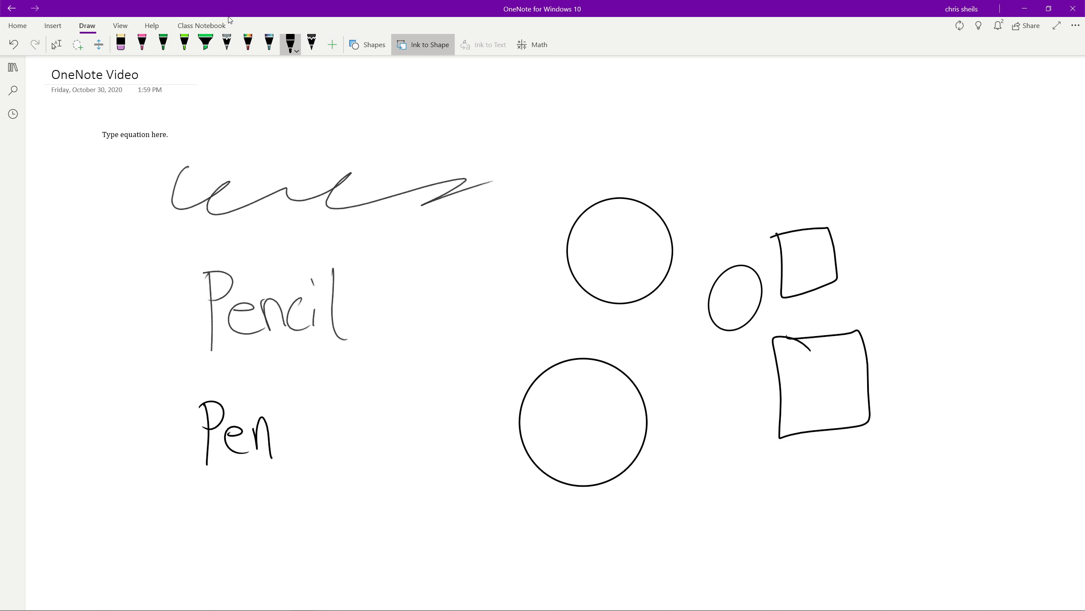
pyautogui.moveTo(716, 366); pyautogui.dragTo(722, 354)
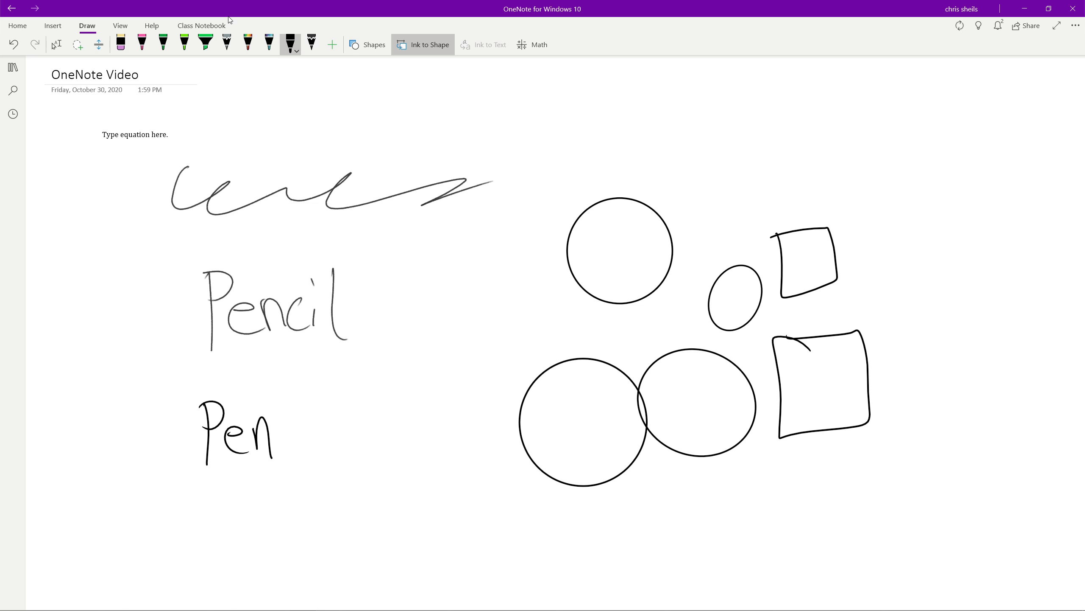
pyautogui.moveTo(922, 261)
pyautogui.mouseDown()
pyautogui.moveTo(889, 310)
pyautogui.moveTo(946, 256)
pyautogui.mouseUp()
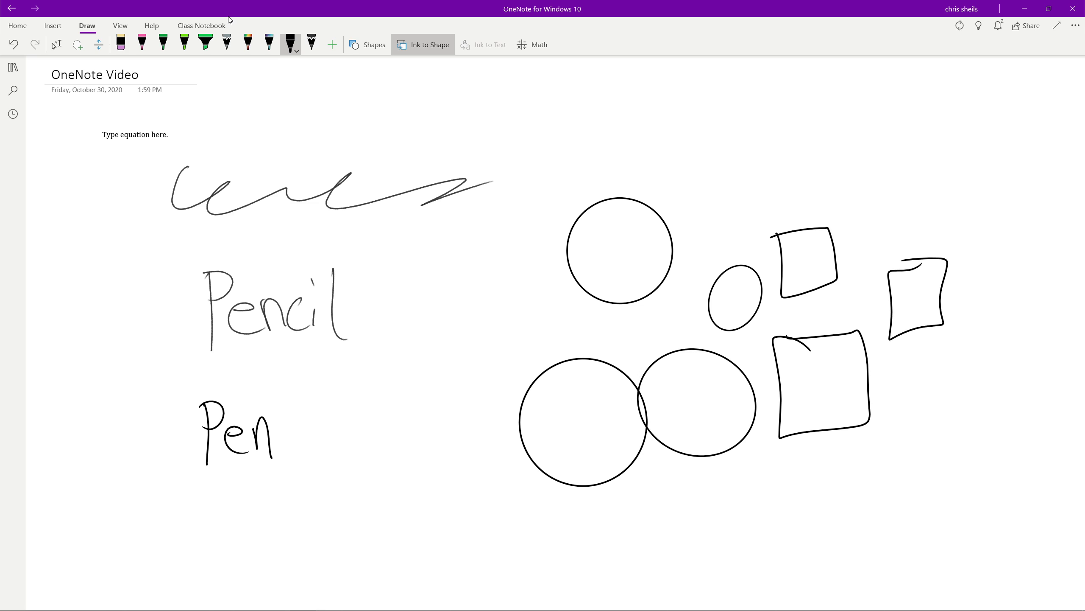
# Undo all the practice circles and squares, turn off Ink to Shape, and select the black pen again.
pyautogui.hotkey('ctrl', 'z')
pyautogui.hotkey('ctrl', 'z')
pyautogui.hotkey('ctrl', 'z')
pyautogui.hotkey('ctrl', 'z')
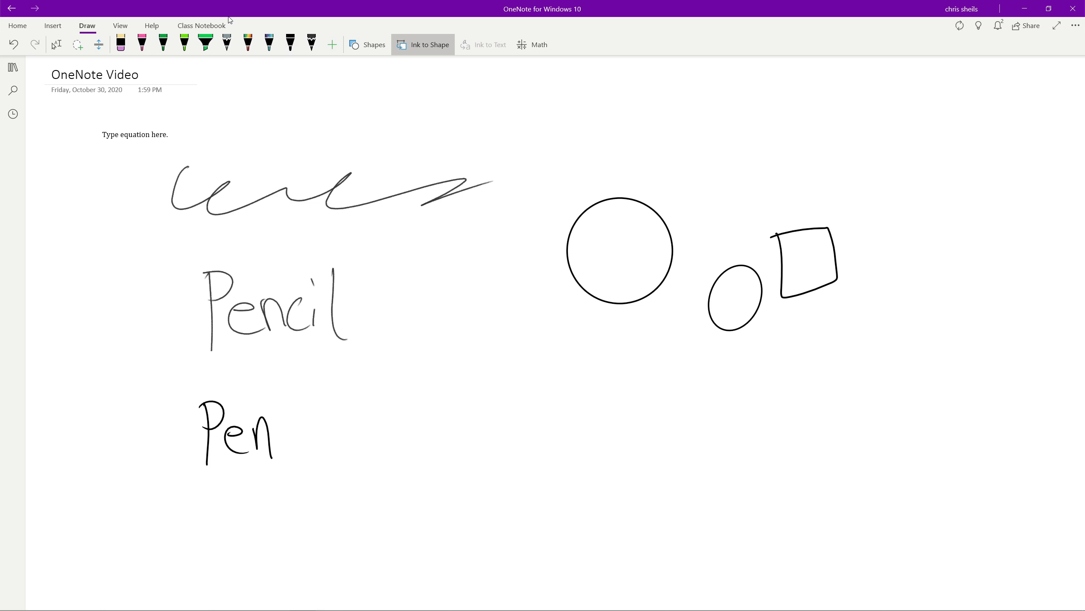
pyautogui.hotkey('ctrl', 'z')
pyautogui.hotkey('ctrl', 'z')
pyautogui.click(290, 42)
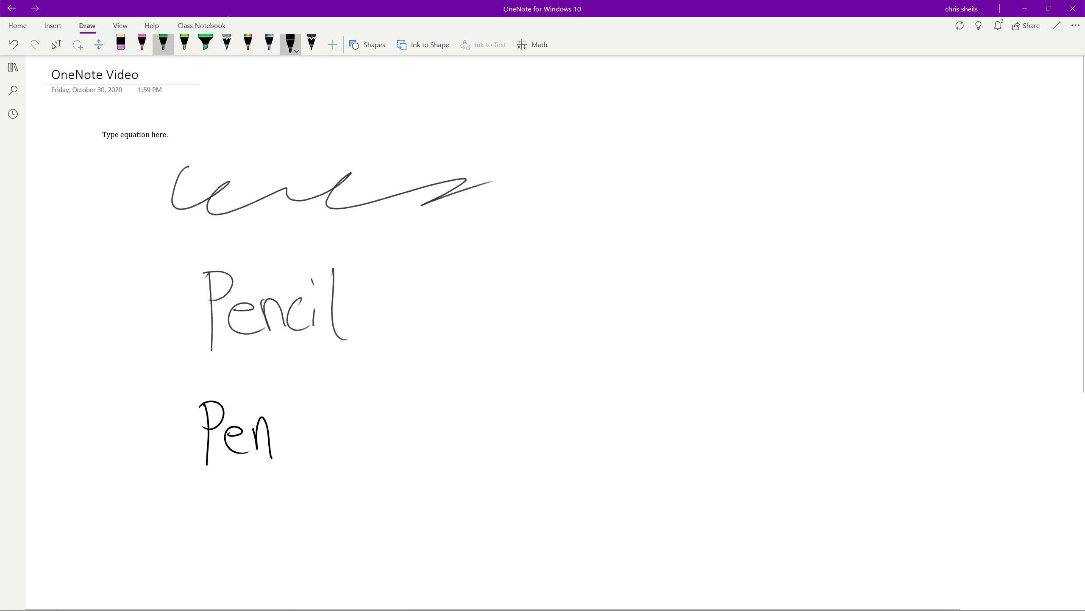
# Change the page color to a pale green, and switch it to a pale red.
pyautogui.click(120, 25)
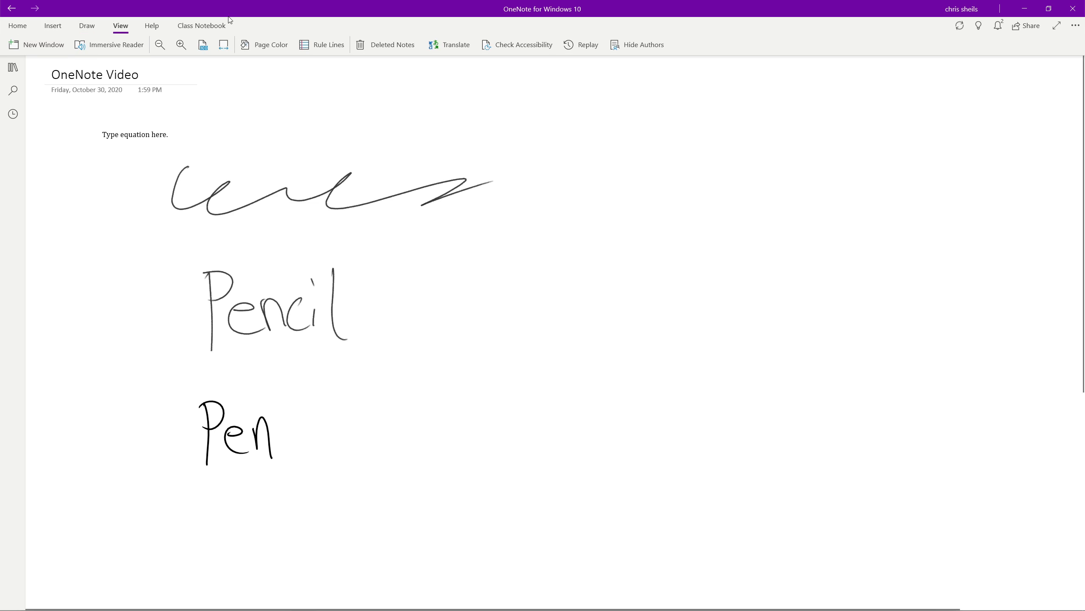
pyautogui.click(264, 45)
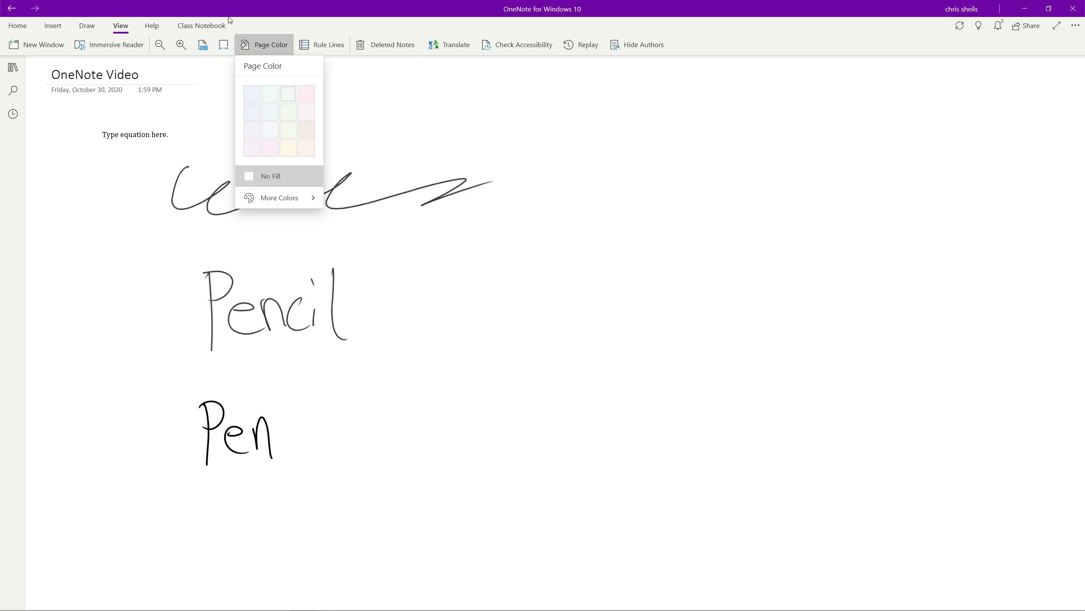
pyautogui.click(289, 93)
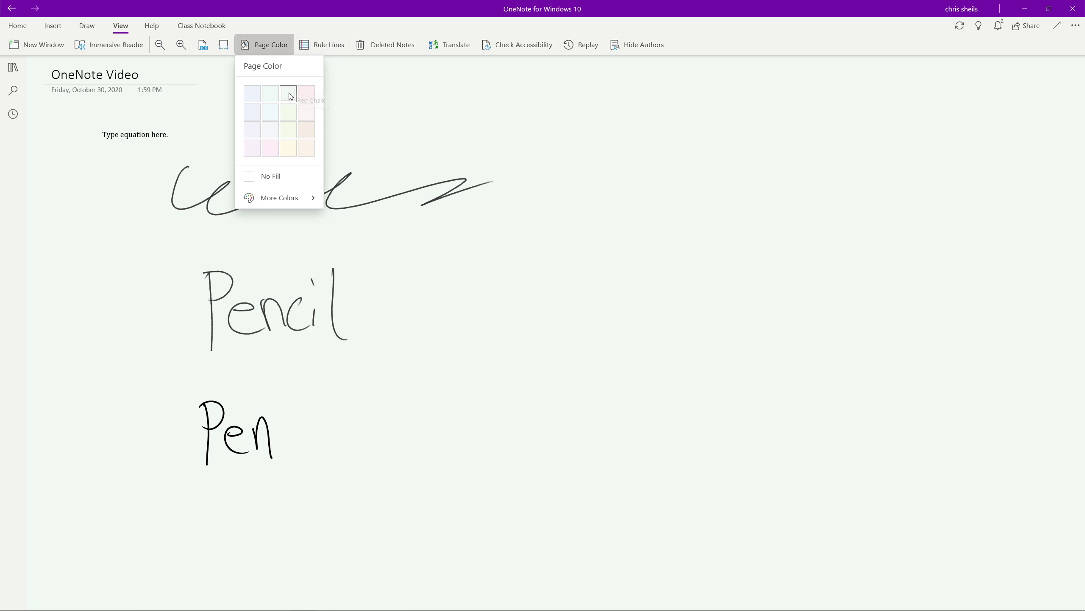
pyautogui.click(307, 94)
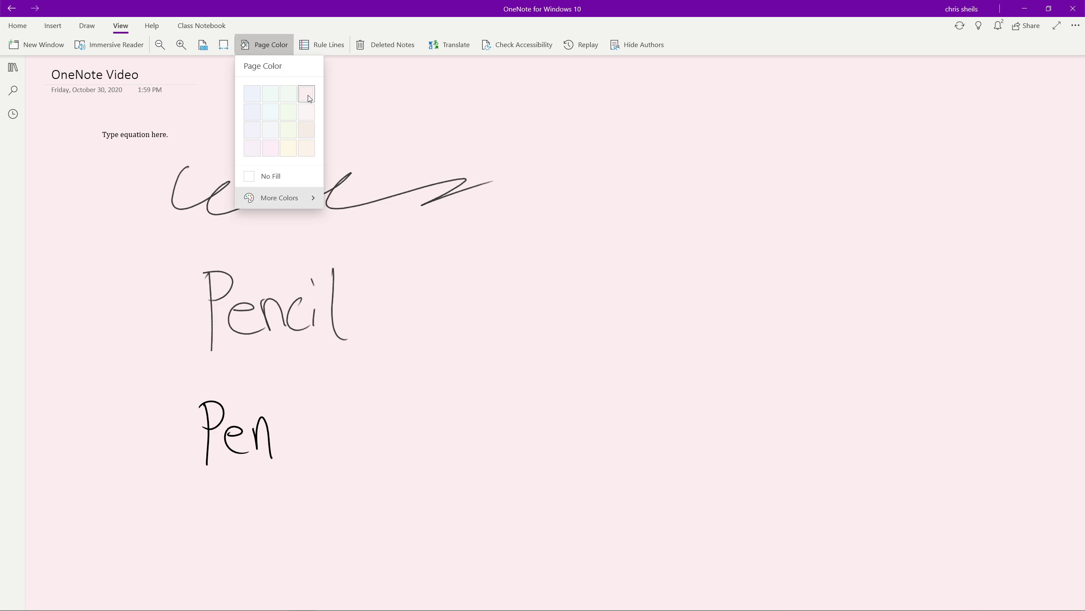
# Set the page color to a near-black shade from the extended range of page colors.
pyautogui.click(279, 197)
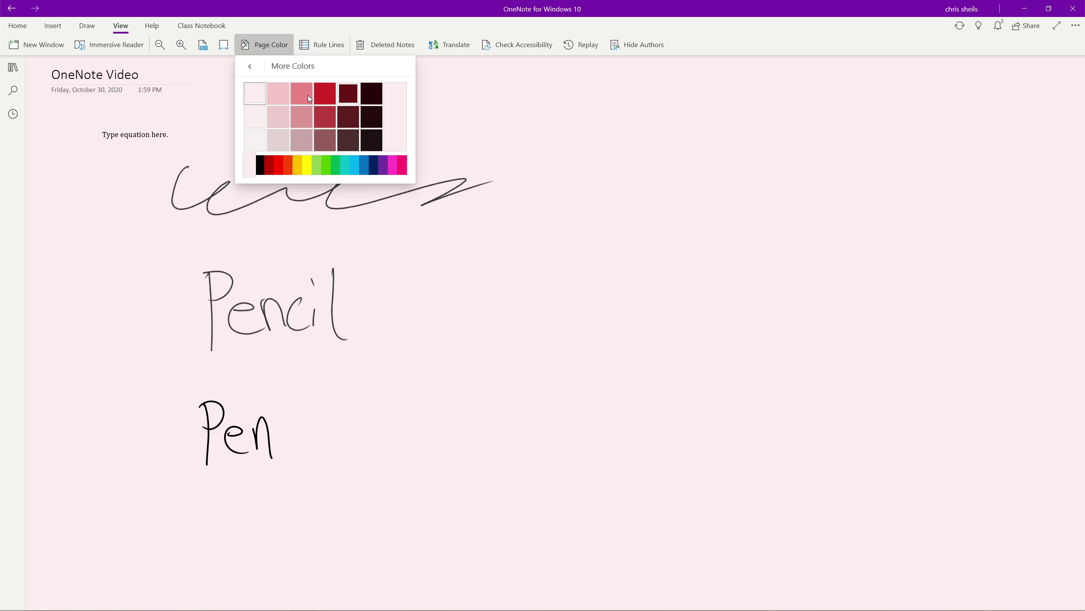
pyautogui.click(251, 66)
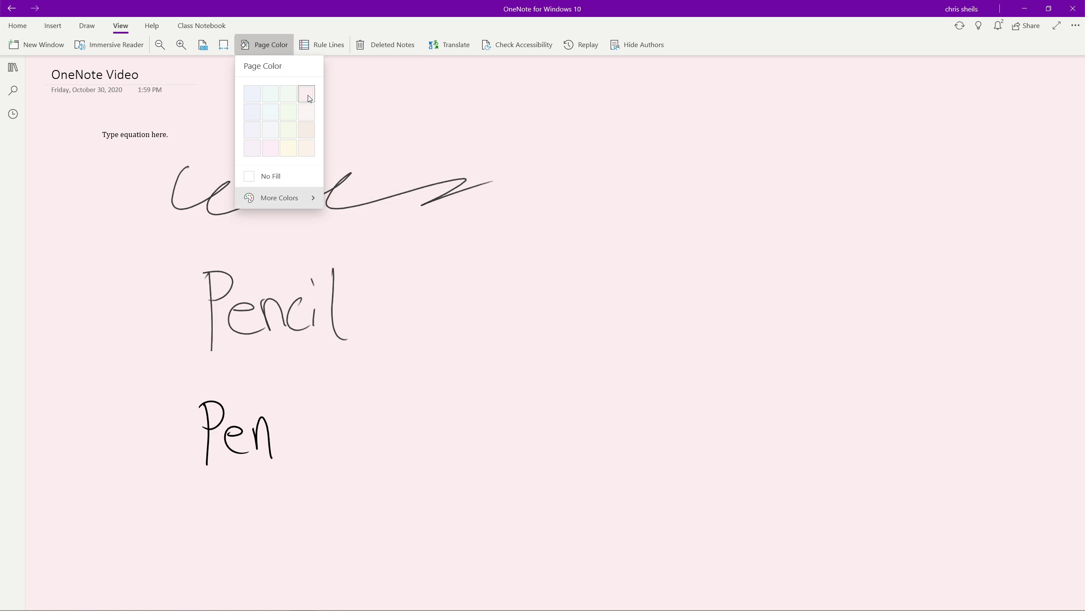
pyautogui.click(279, 198)
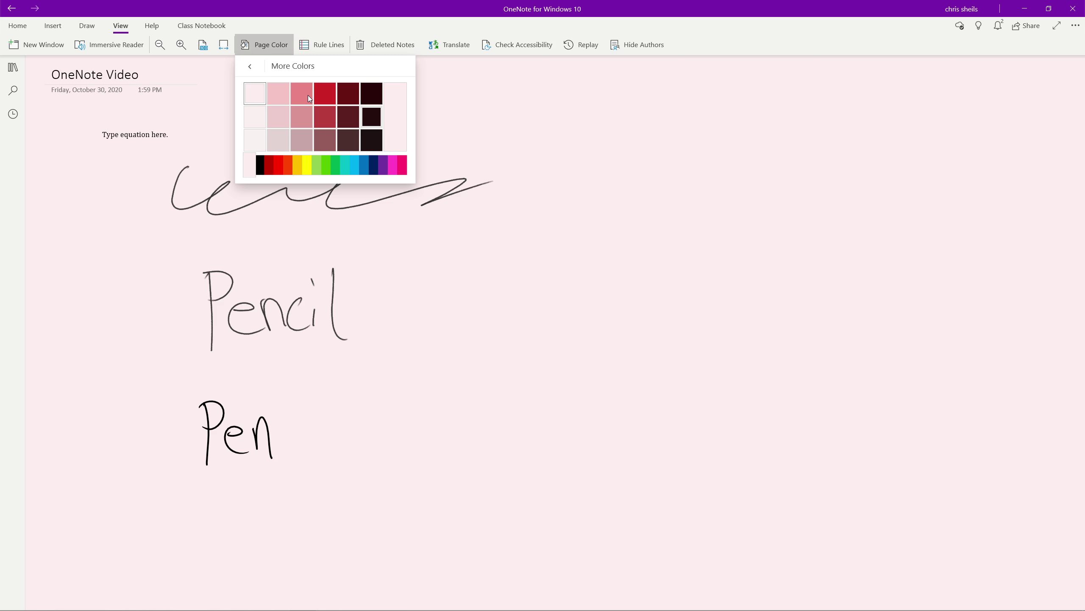
pyautogui.click(371, 140)
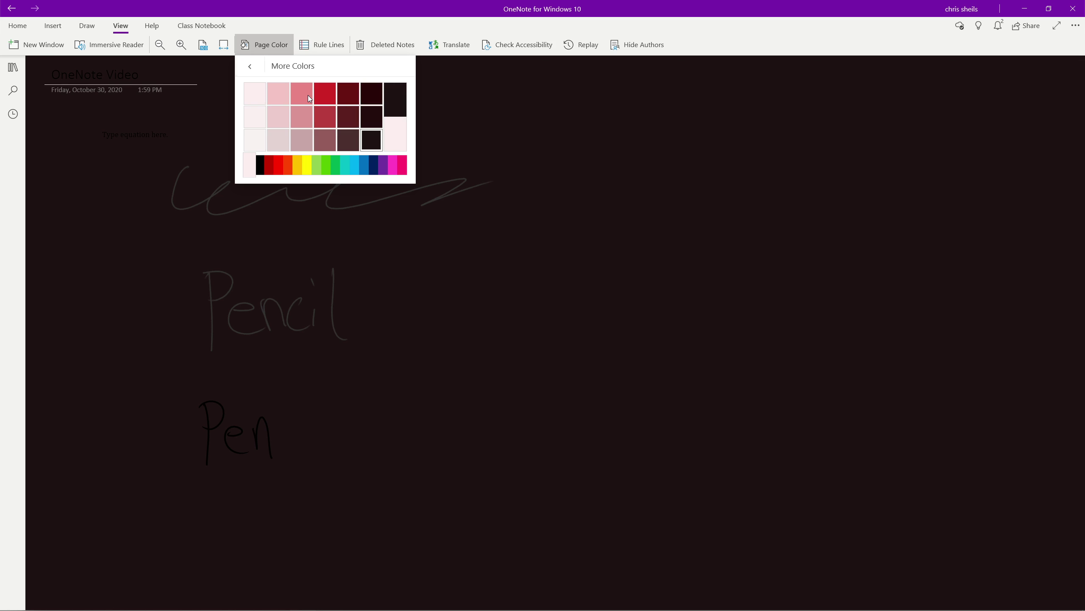
pyautogui.press('Escape')
pyautogui.press('Left')
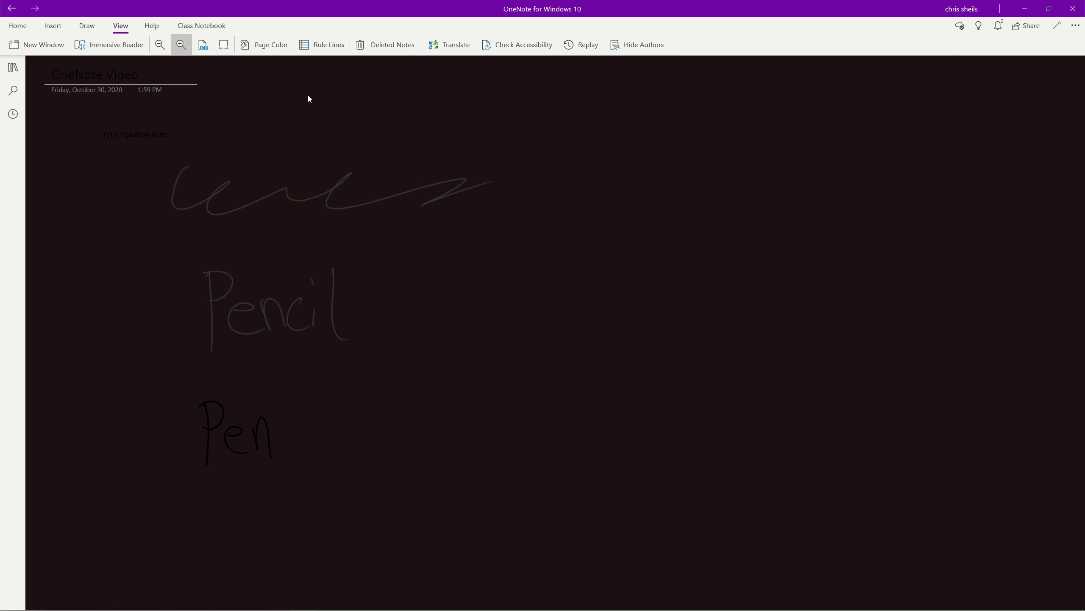
pyautogui.press('Right')
pyautogui.press('Right')
pyautogui.press('Right')
pyautogui.press('Home')
pyautogui.press('Up')
pyautogui.press('Home')
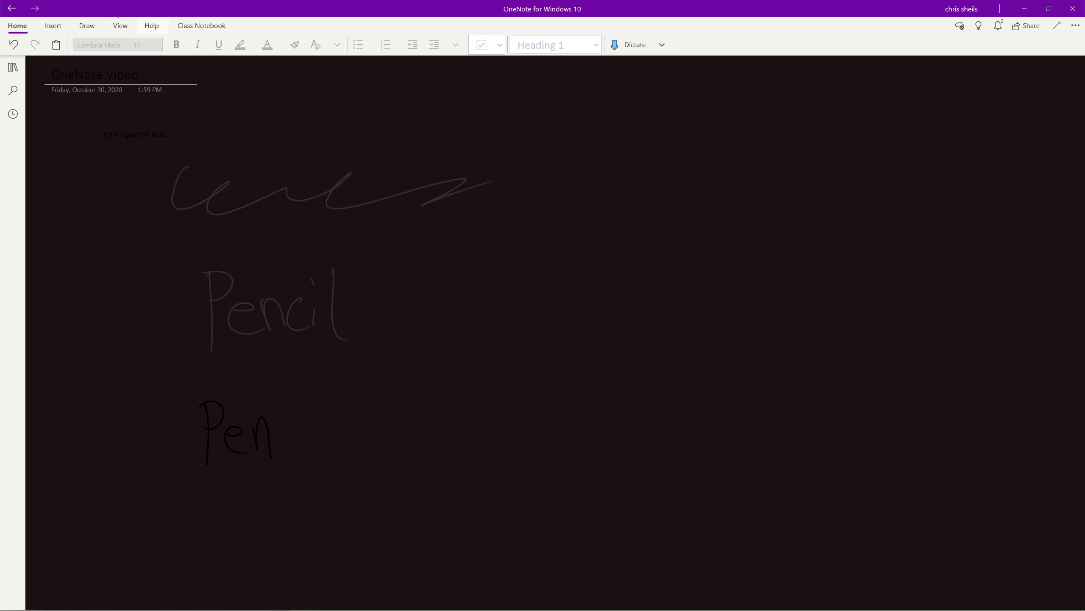
pyautogui.press('Return')
pyautogui.press('Left')
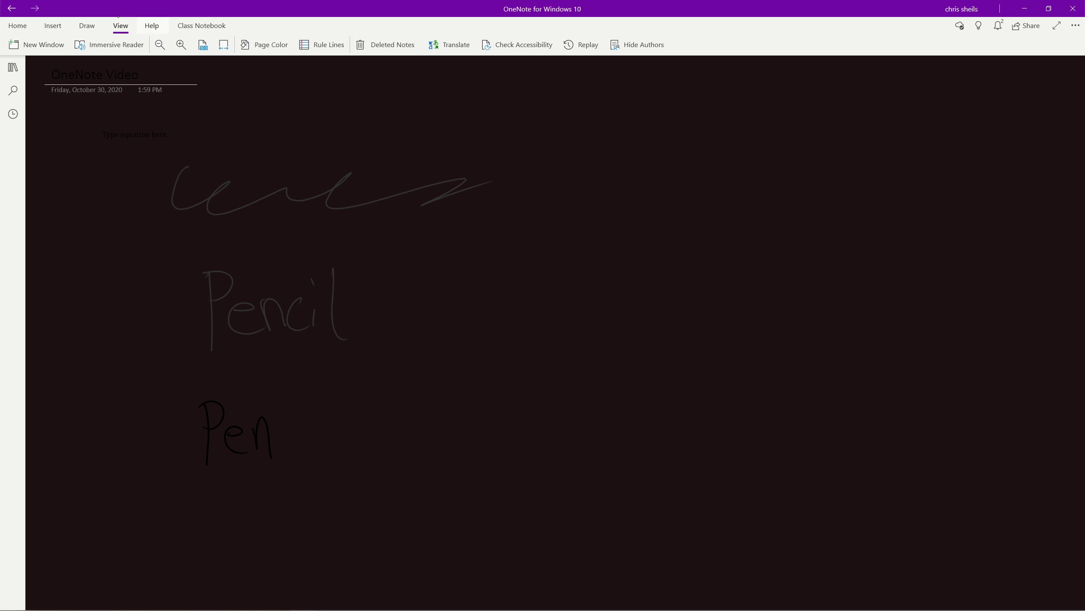
pyautogui.click(152, 26)
pyautogui.click(121, 26)
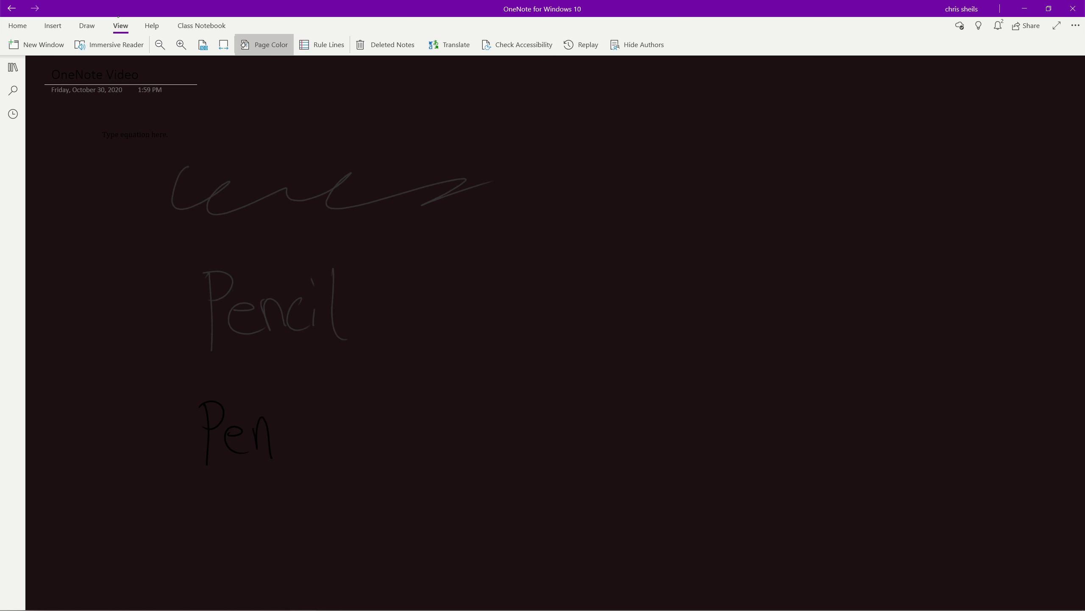
# Try a pale pinkish-gray page color from the extended colors, and return the page to near-black.
pyautogui.click(264, 45)
pyautogui.click(279, 198)
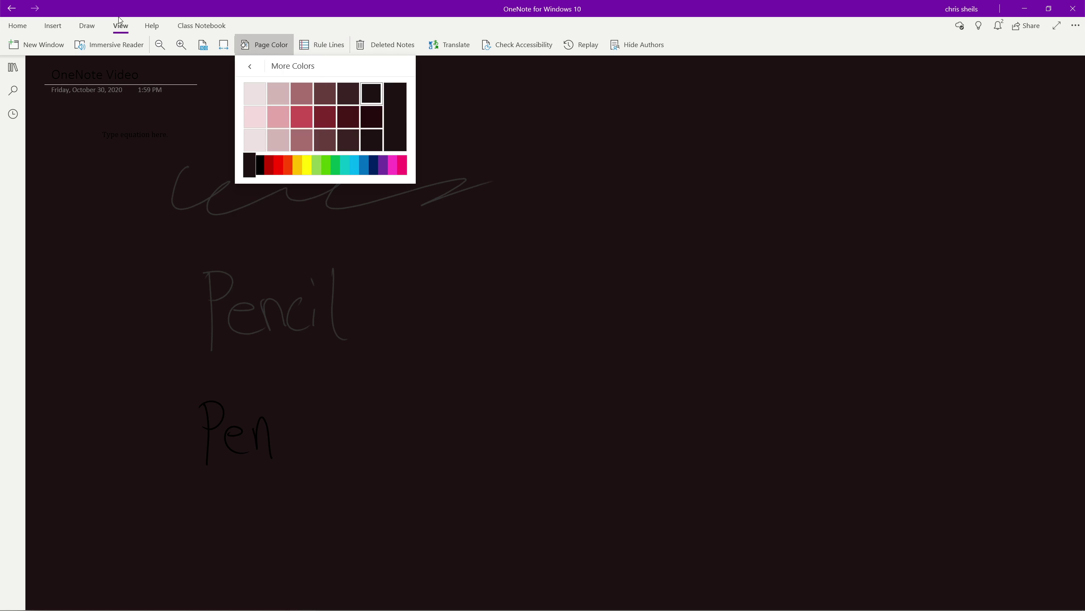
pyautogui.click(255, 93)
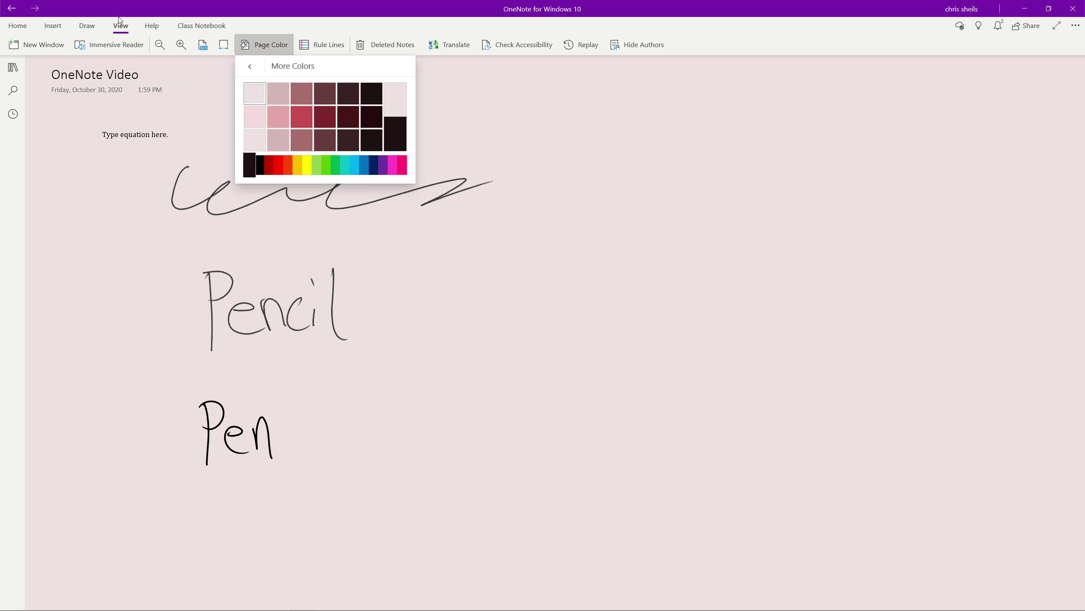
pyautogui.click(371, 93)
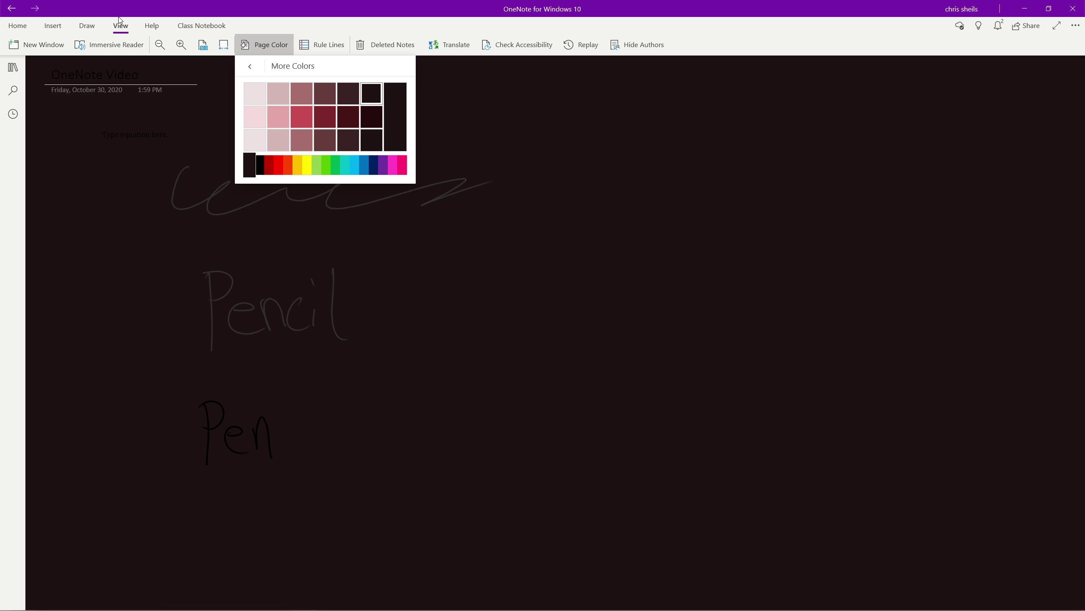
# Try progressively lighter shades from the gray palette as the page color, ending with white.
pyautogui.moveTo(249, 165)
pyautogui.mouseDown()
pyautogui.moveTo(273, 165)
pyautogui.moveTo(258, 164)
pyautogui.mouseUp()
pyautogui.click(302, 117)
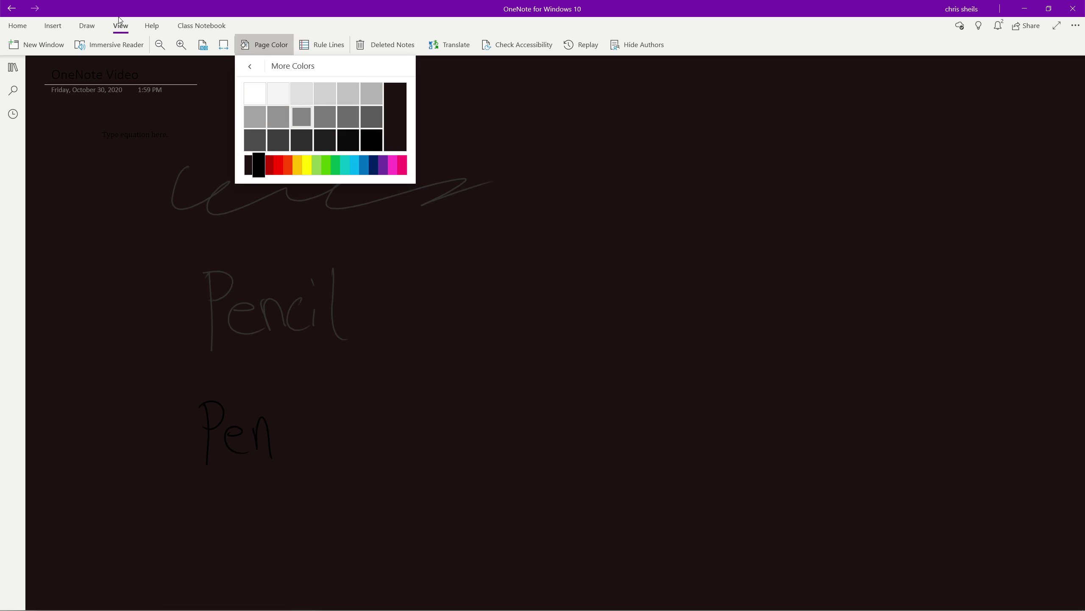
pyautogui.click(371, 93)
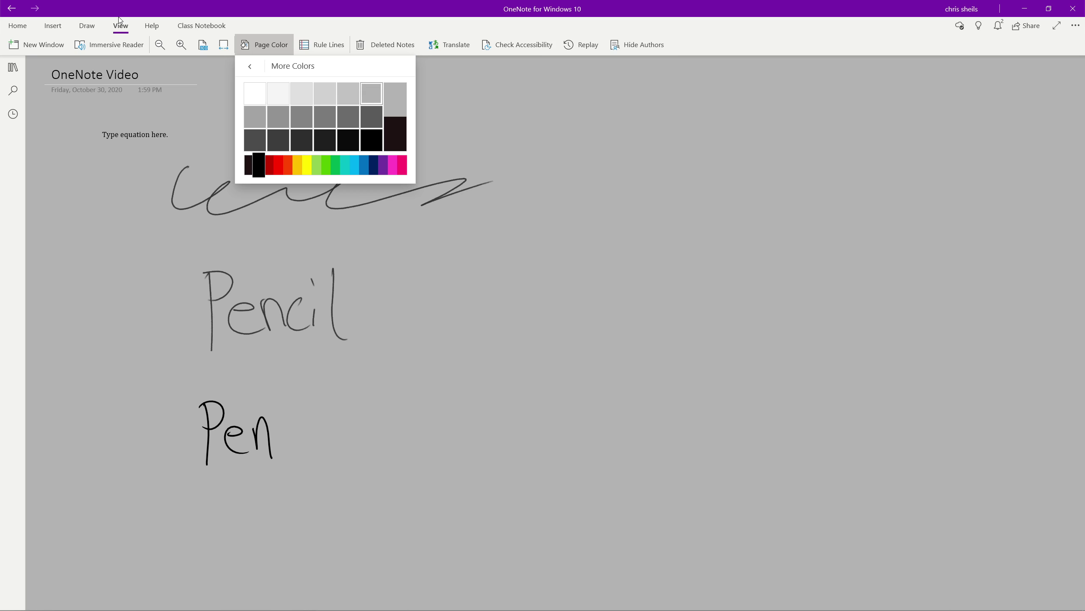
pyautogui.click(325, 93)
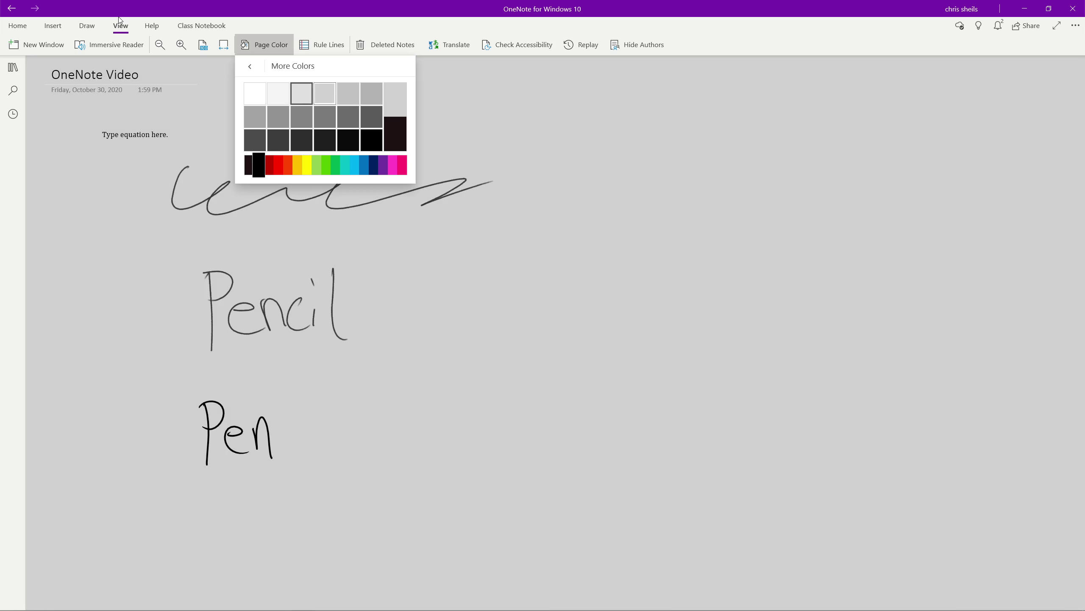
pyautogui.click(302, 93)
pyautogui.click(278, 94)
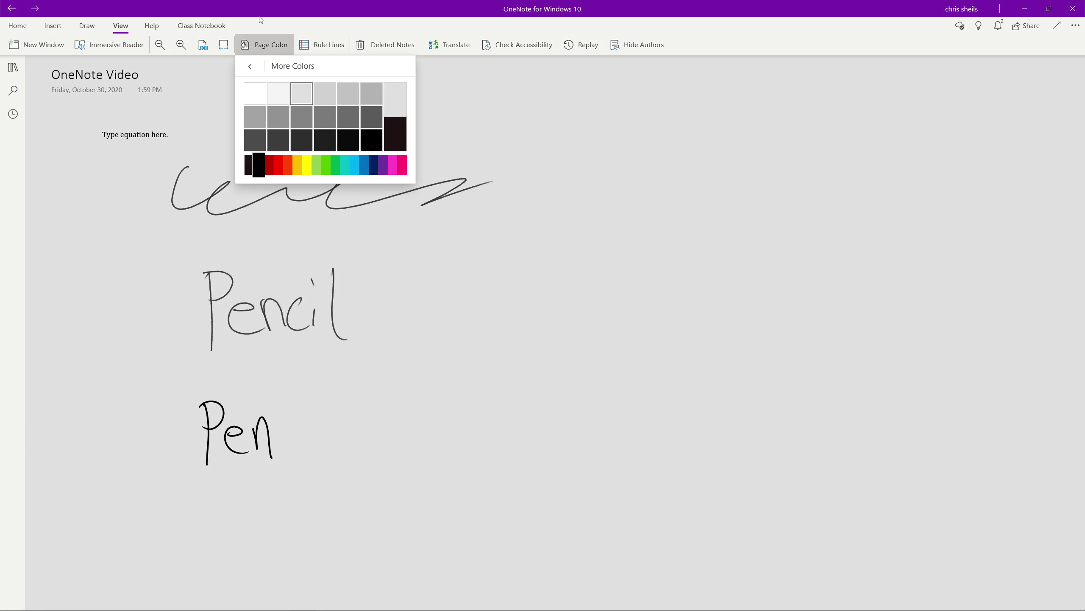
pyautogui.click(255, 94)
pyautogui.click(385, 44)
# Apply ruled lines to the page in three spacings: the narrowest, College Ruled, and the next wider one.
pyautogui.click(322, 45)
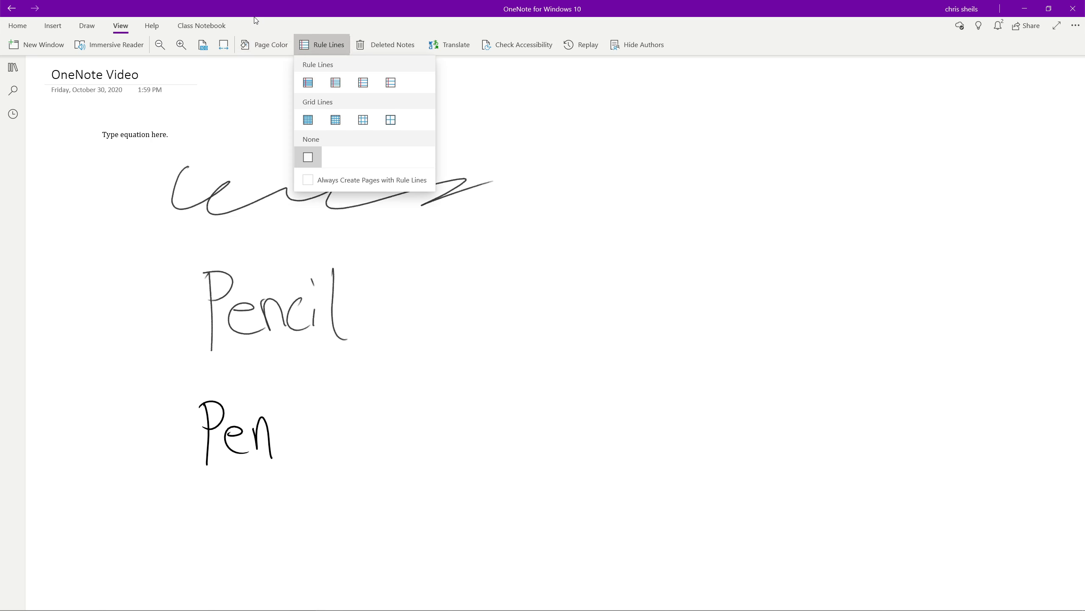
pyautogui.click(309, 82)
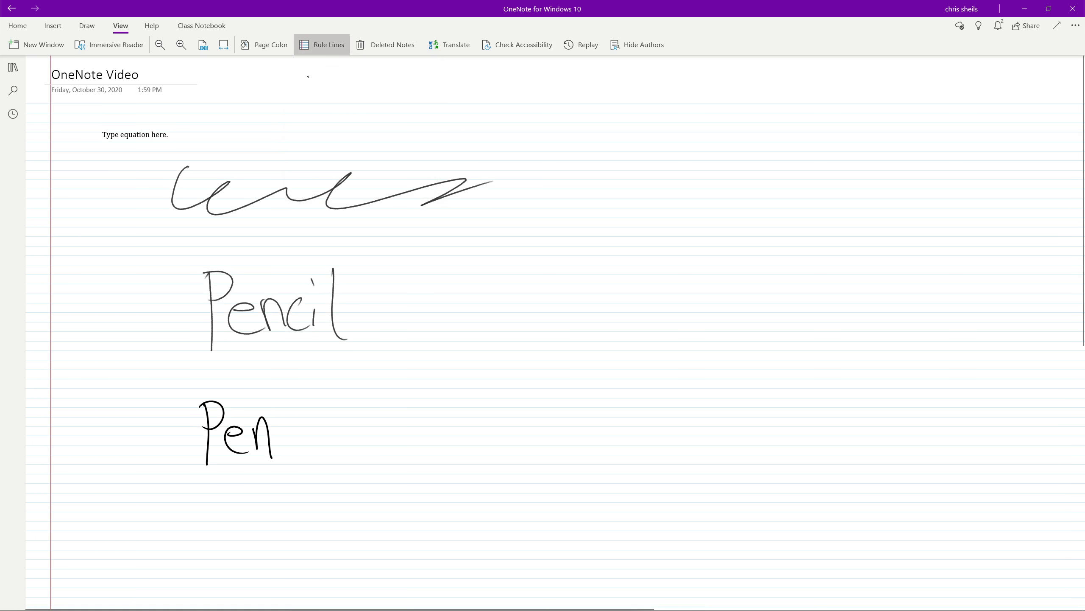
pyautogui.click(314, 48)
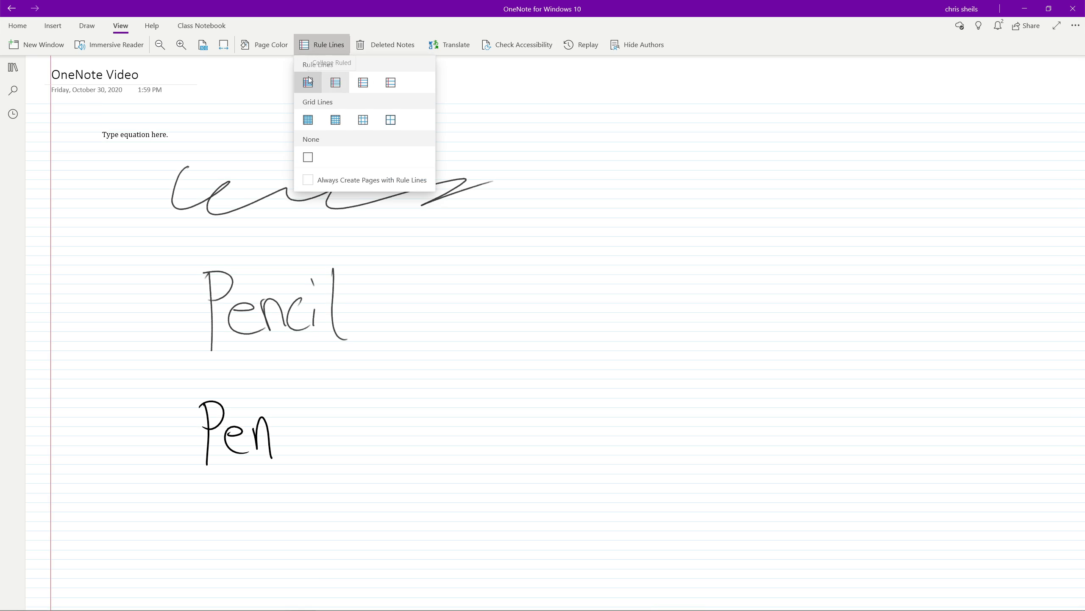
pyautogui.click(336, 83)
pyautogui.click(325, 45)
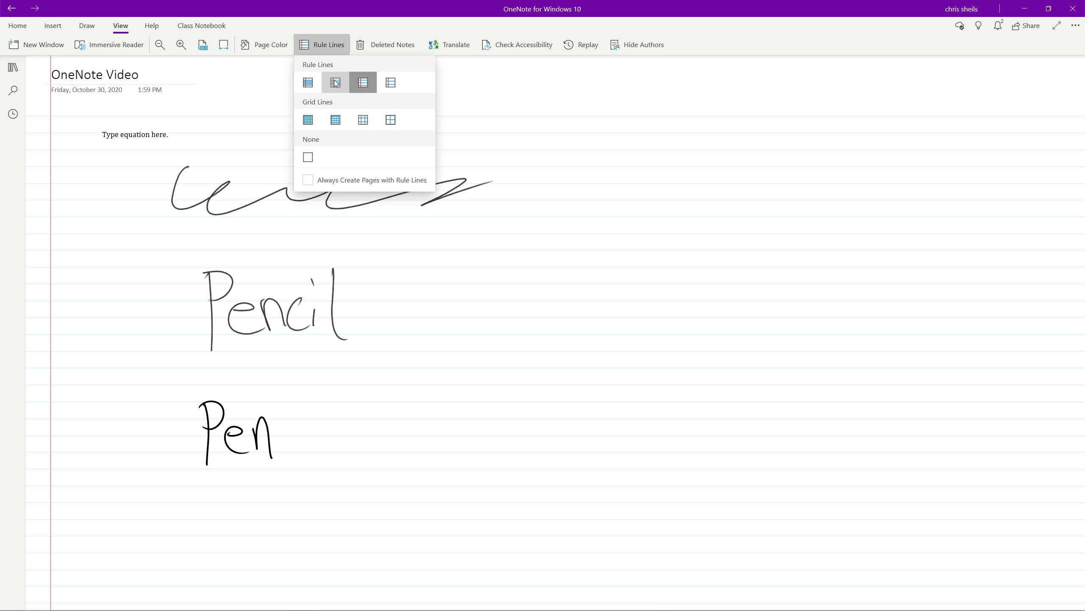
pyautogui.click(363, 82)
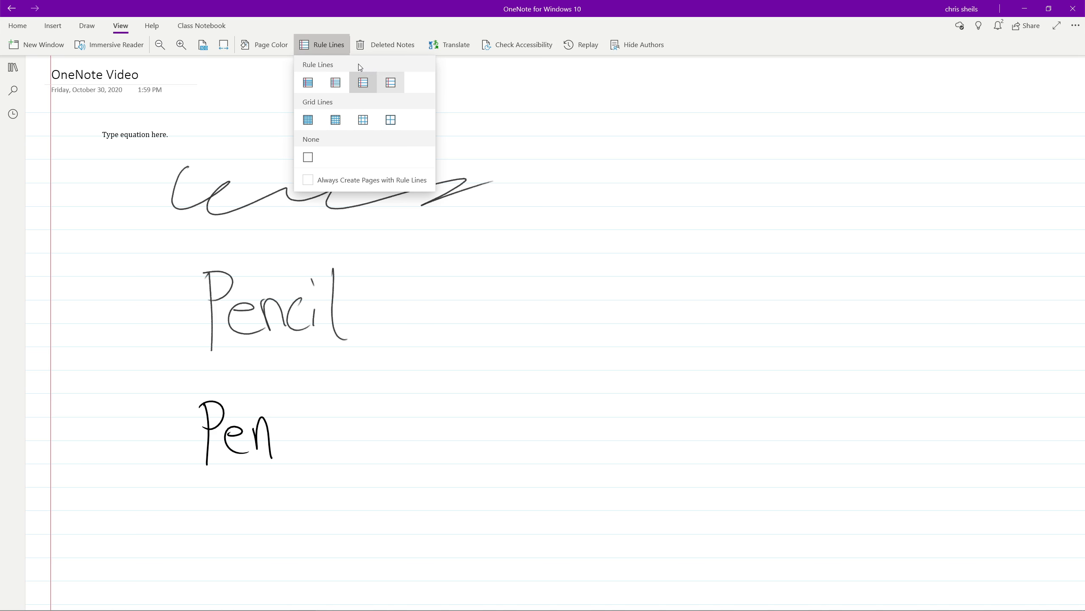
# Replace the ruled lines with grid lines, trying the grid sizes from the smallest to the largest.
pyautogui.click(316, 122)
pyautogui.click(336, 120)
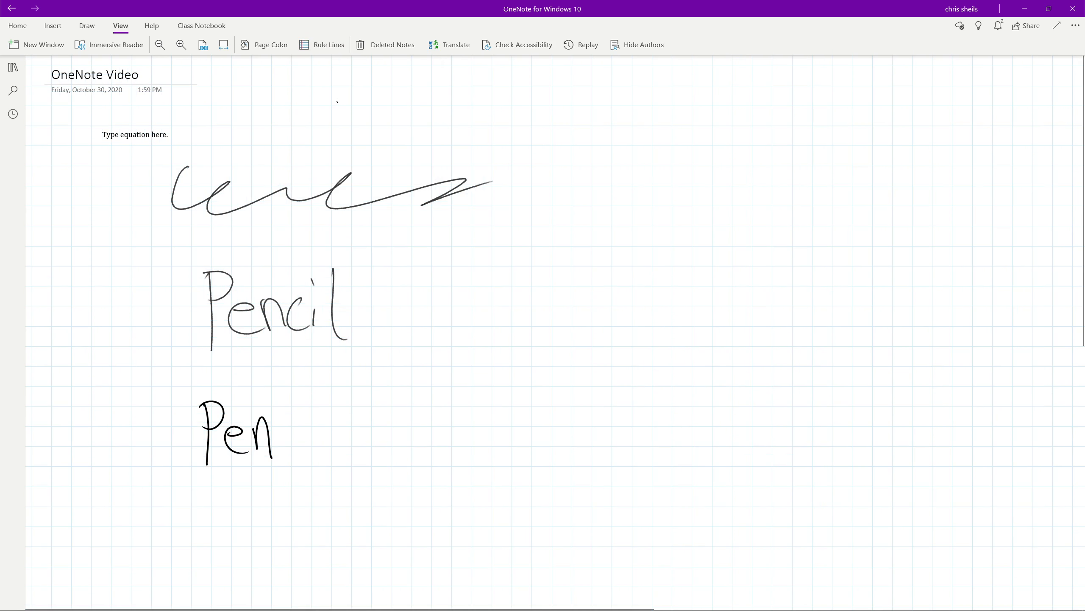
pyautogui.click(322, 45)
pyautogui.click(363, 119)
pyautogui.click(321, 44)
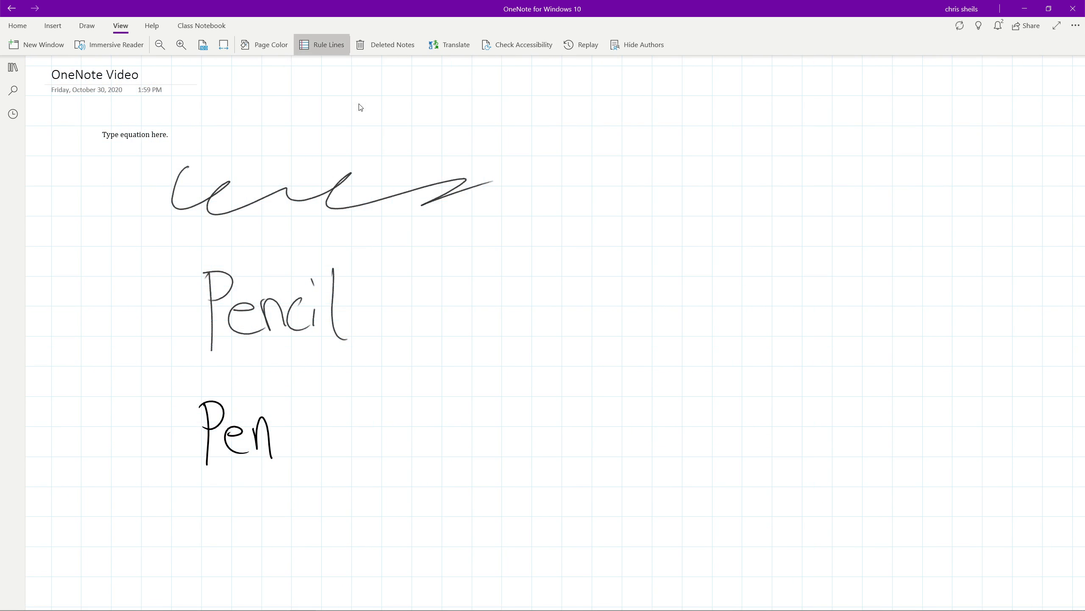
pyautogui.click(387, 118)
# Toggle Always Create Pages with Rule Lines on and off, and set the page's lines to None.
pyautogui.click(321, 45)
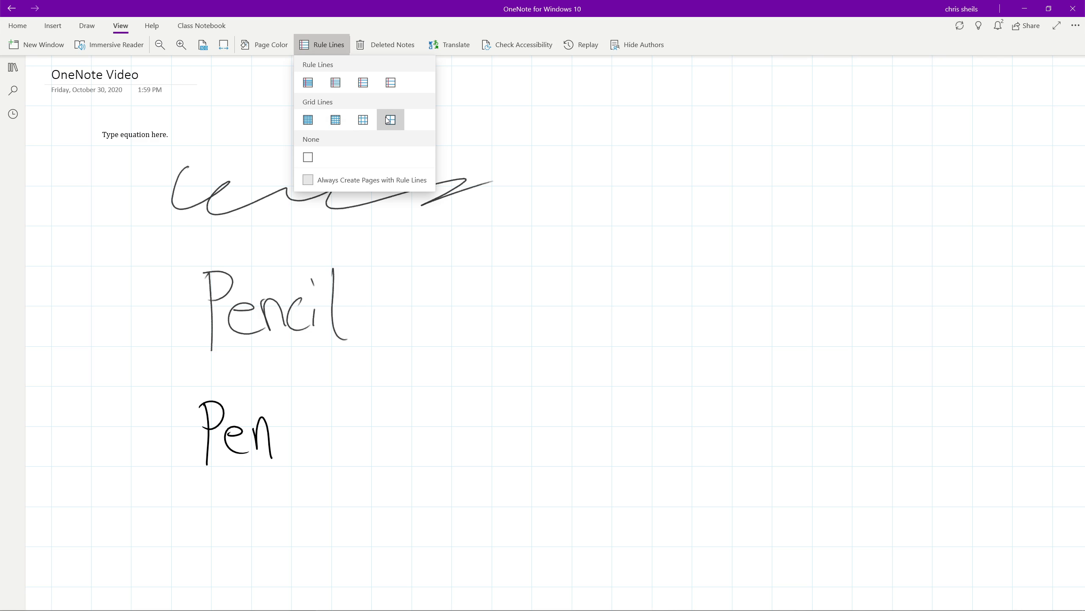
pyautogui.click(308, 180)
pyautogui.click(359, 180)
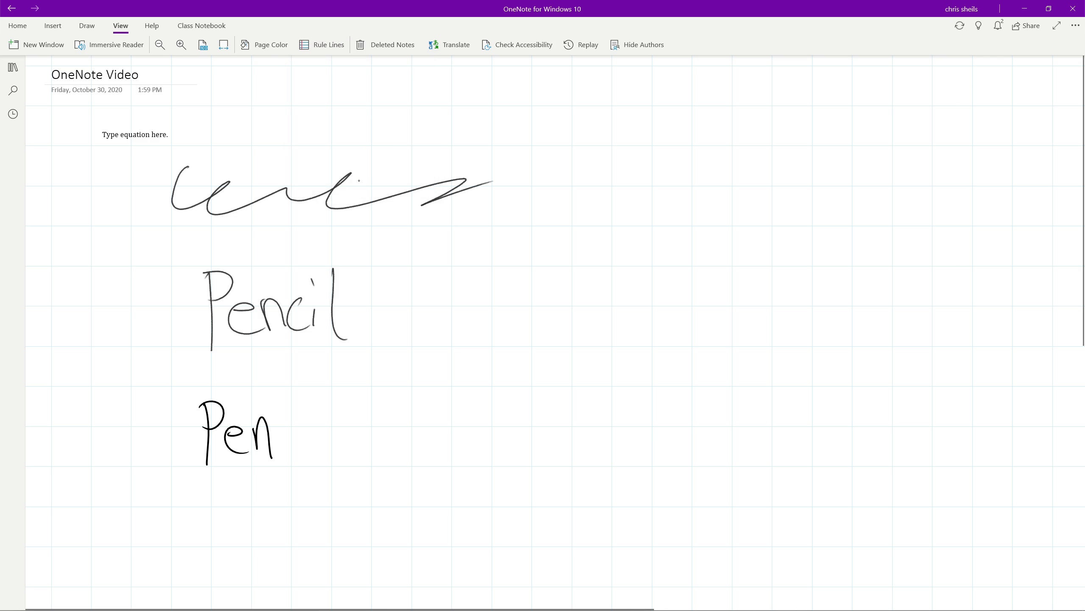
pyautogui.click(322, 45)
pyautogui.click(395, 126)
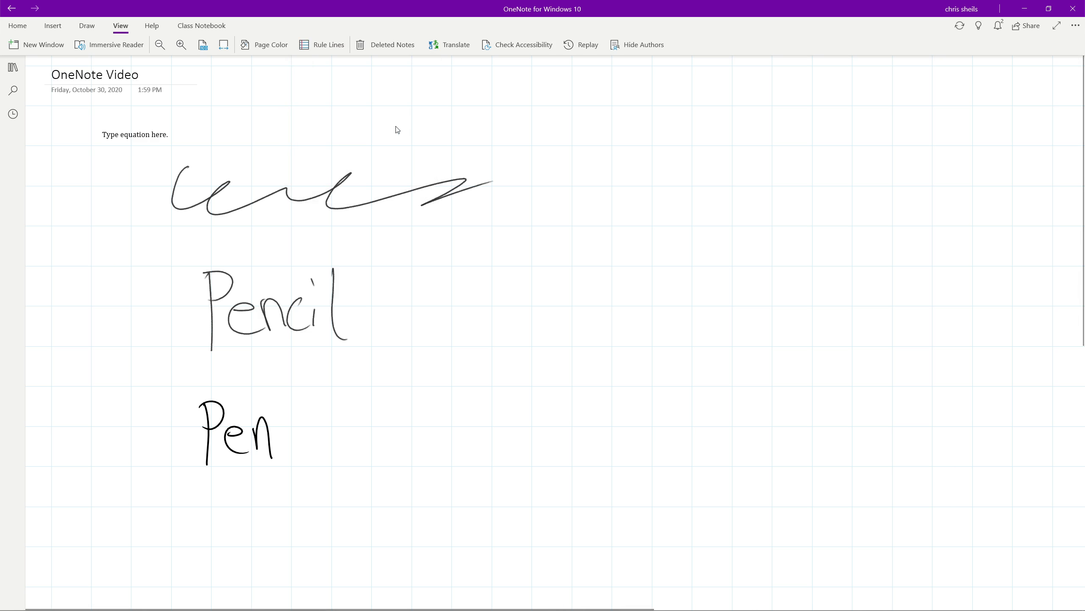
pyautogui.click(322, 44)
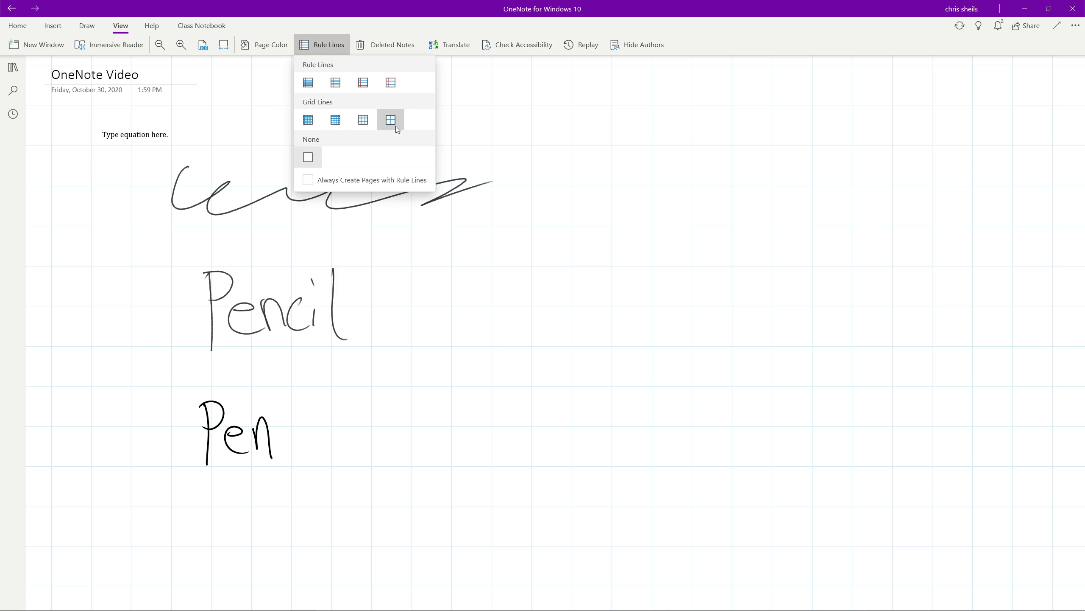
pyautogui.click(309, 157)
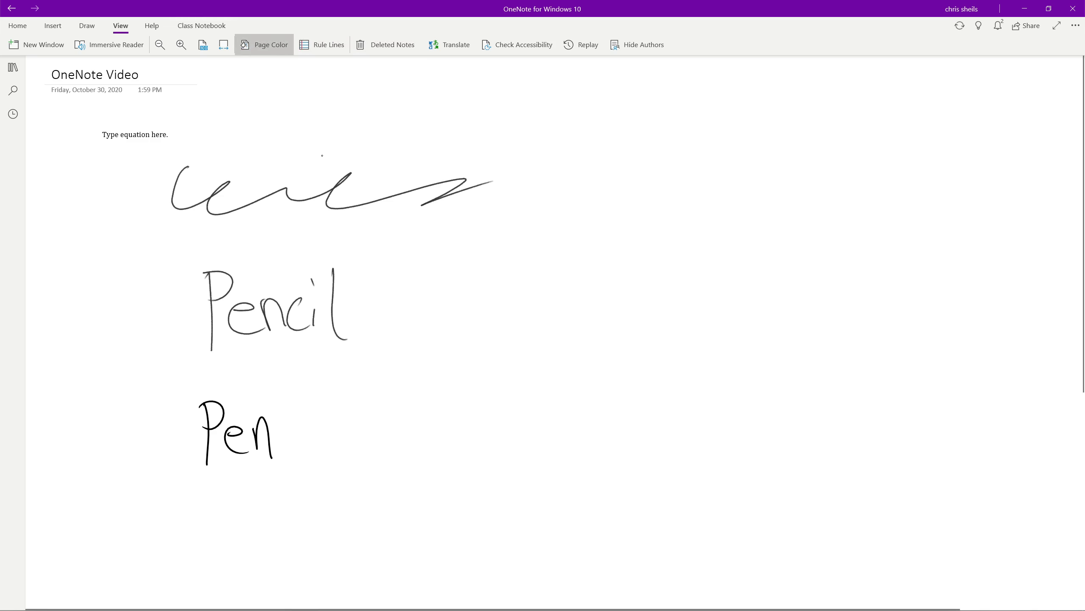
# Place the unit circle diagram as a picture in the blank space below the handwritten word "Pen".
pyautogui.press('Right')
pyautogui.press('Left')
pyautogui.press('Left')
pyautogui.press('Left')
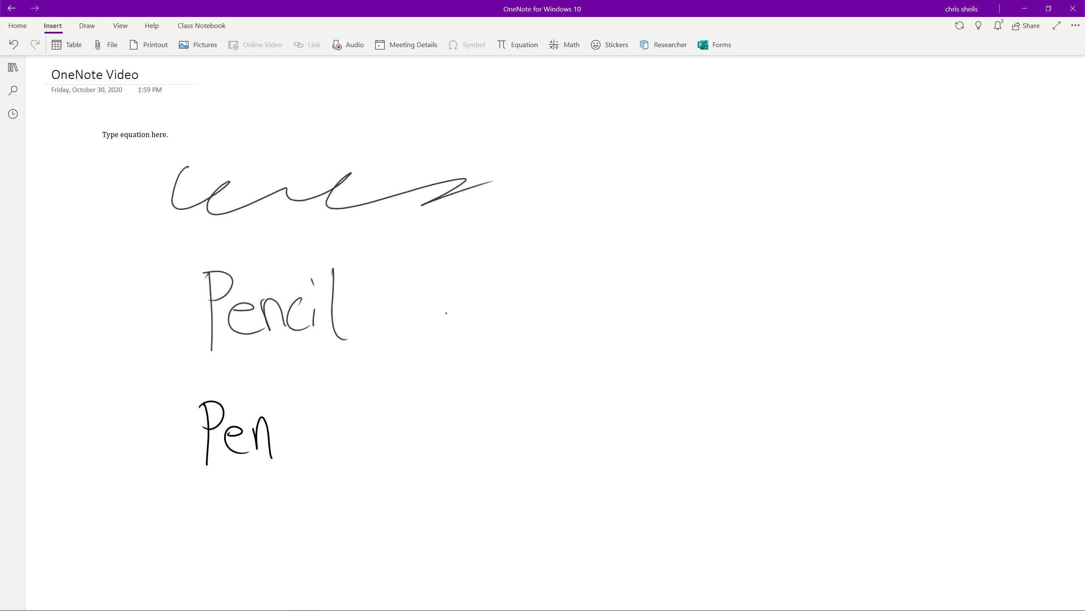
pyautogui.scroll(-6, 446, 313)
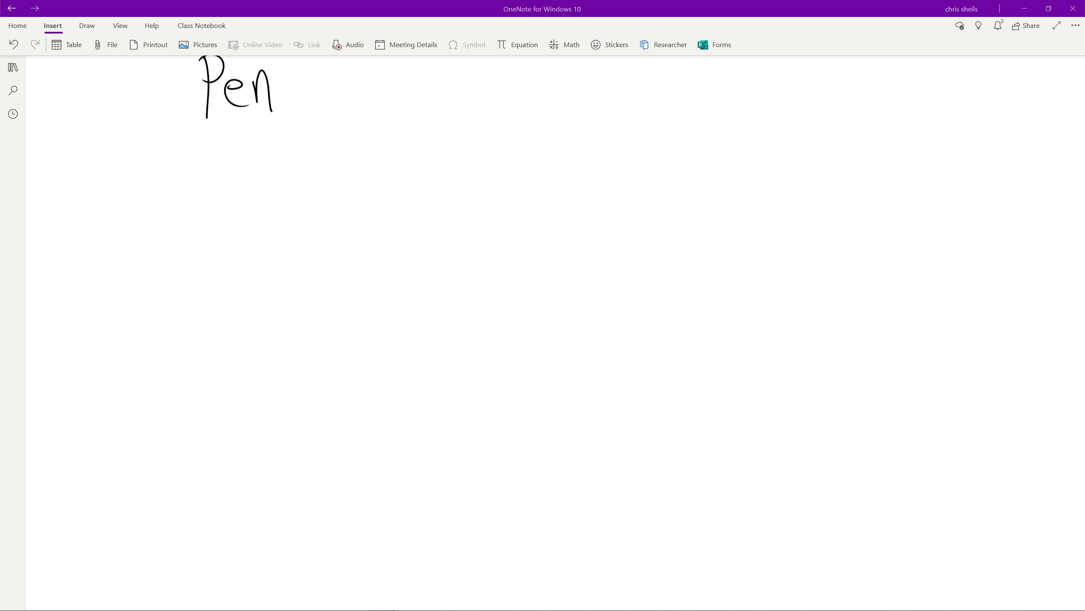
pyautogui.moveTo(75, 257); pyautogui.dragTo(357, 238)
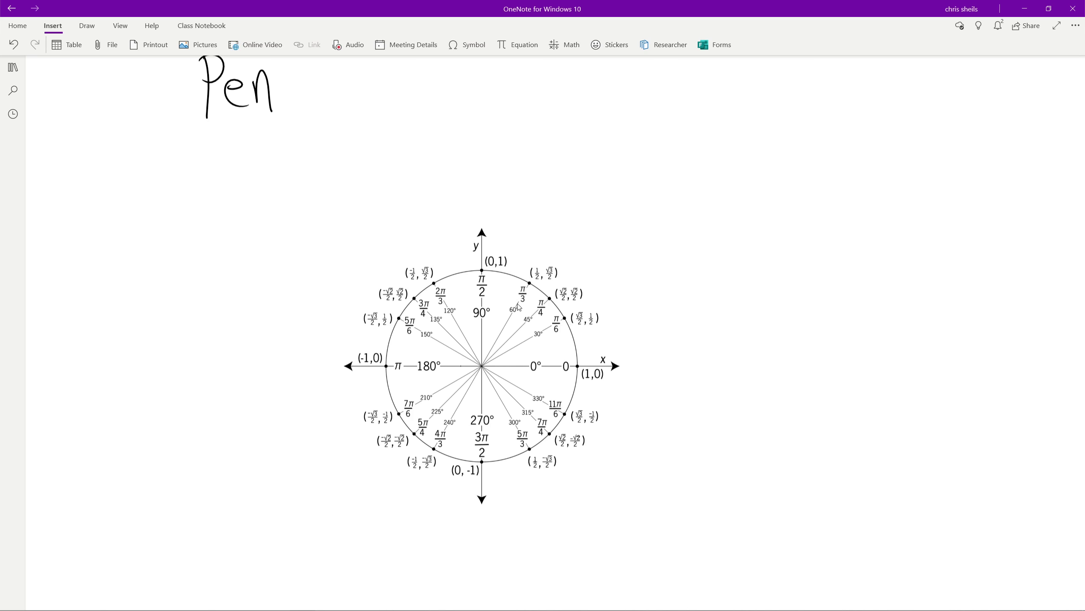
pyautogui.click(21, 26)
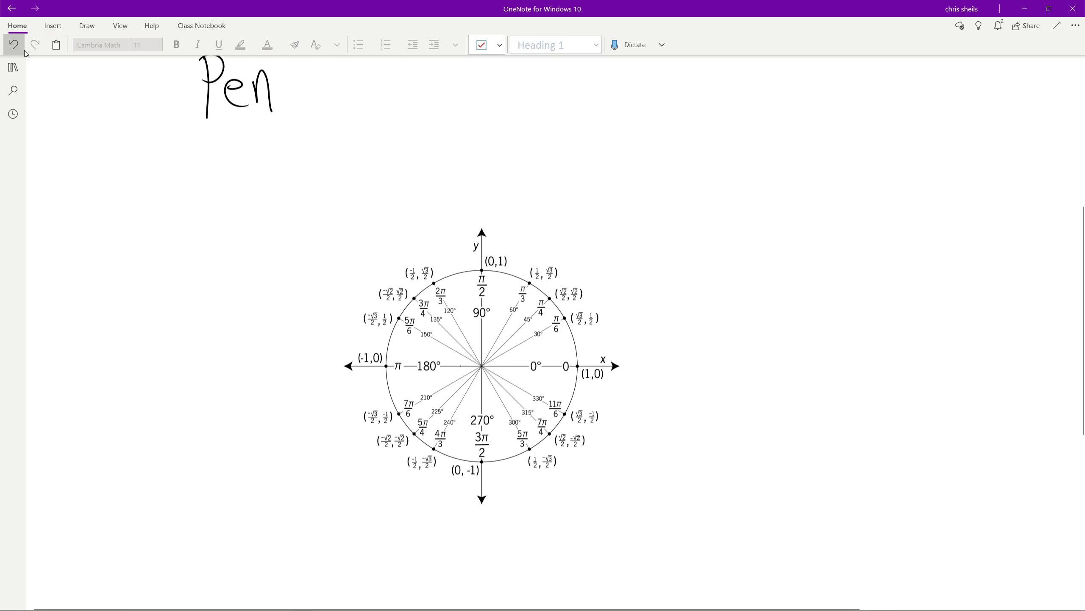
# Enlarge the unit circle picture to roughly twice its size and move it up toward the handwritten word "Pen".
pyautogui.moveTo(543, 478); pyautogui.dragTo(553, 479)
pyautogui.moveTo(534, 404); pyautogui.dragTo(453, 315)
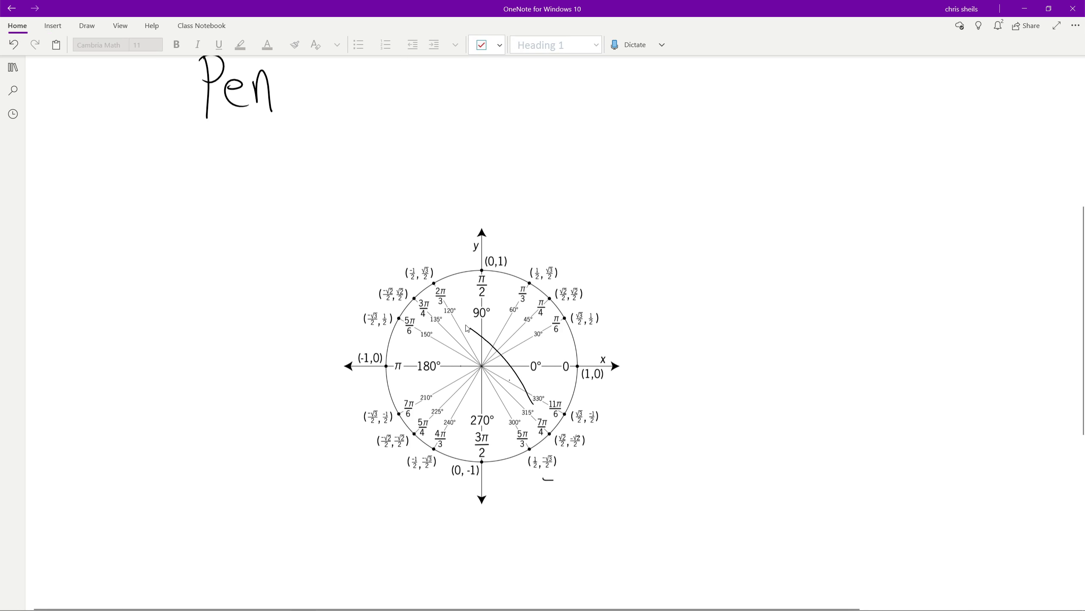
pyautogui.click(83, 27)
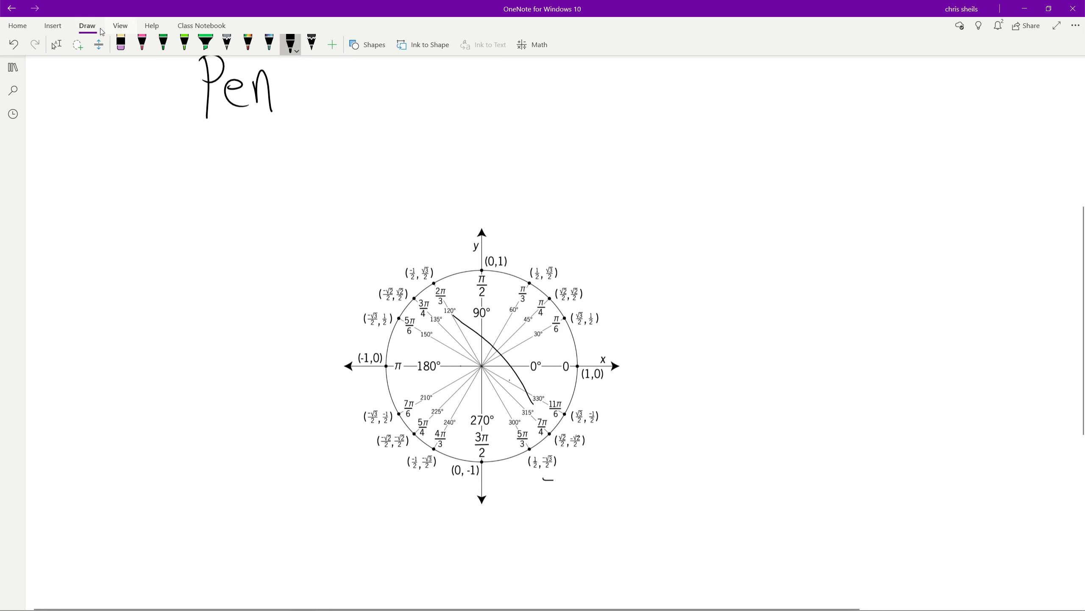
pyautogui.click(56, 45)
pyautogui.click(597, 483)
pyautogui.moveTo(622, 507); pyautogui.dragTo(795, 607)
pyautogui.moveTo(701, 397); pyautogui.dragTo(479, 336)
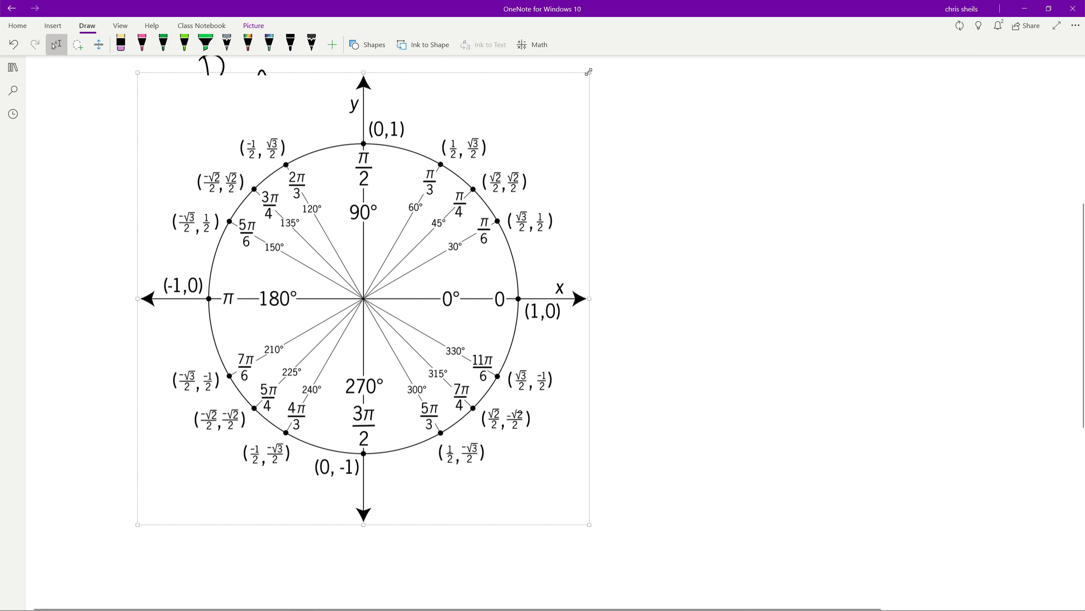
# Shrink the unit circle picture slightly and reposition it so that it sits clear below the handwritten word "Pen".
pyautogui.moveTo(586, 75); pyautogui.dragTo(553, 101)
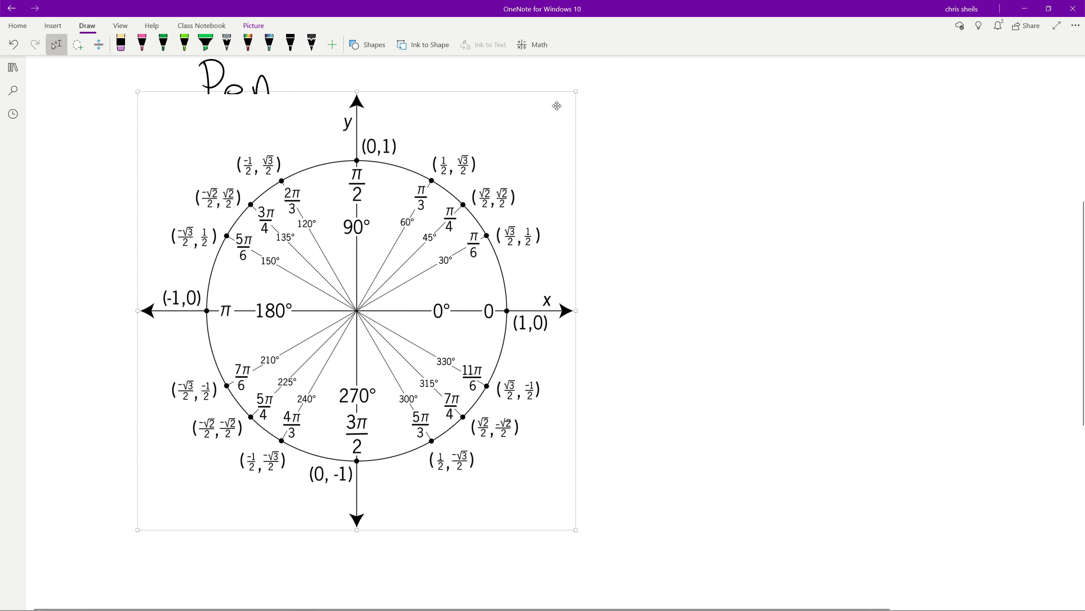
pyautogui.scroll(1, 401, 231)
pyautogui.moveTo(403, 338); pyautogui.dragTo(404, 351)
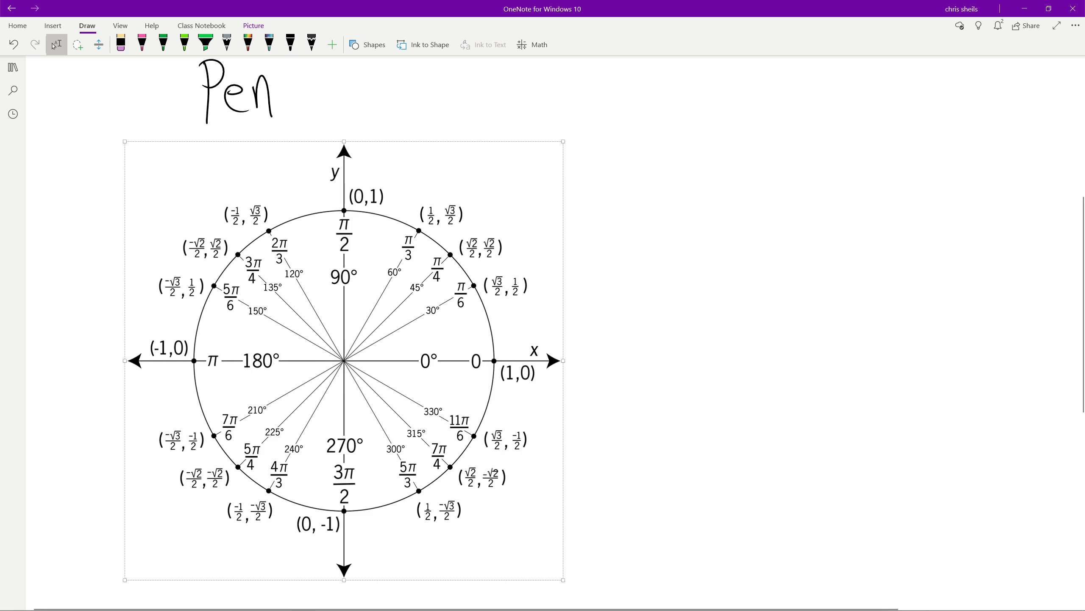
pyautogui.click(53, 46)
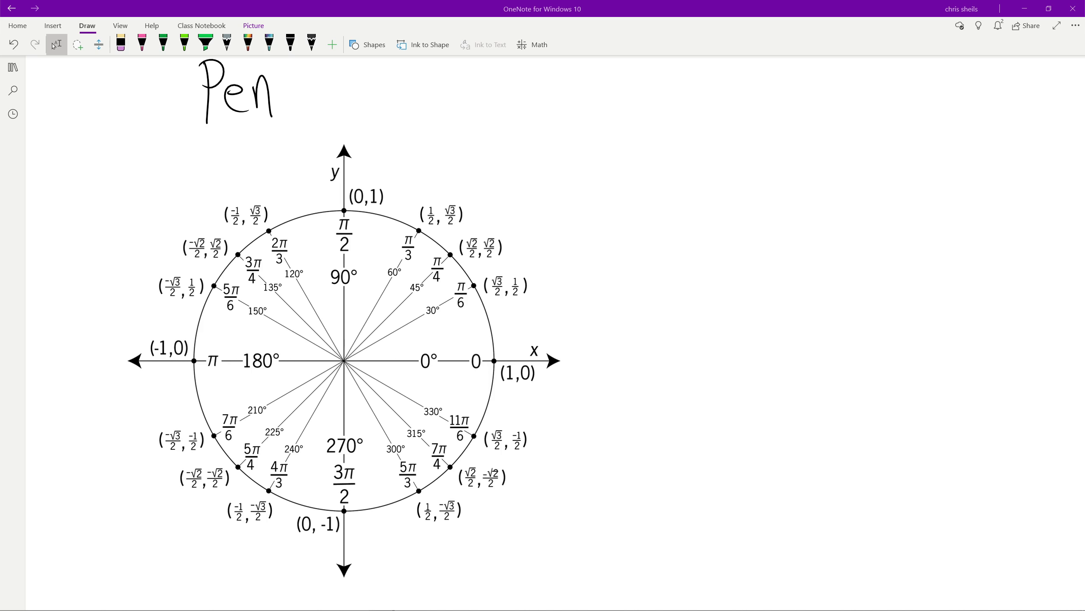
# Paste the copied picture of the sum and difference identities into the blank space below the unit circle.
pyautogui.scroll(-3, 248, 298)
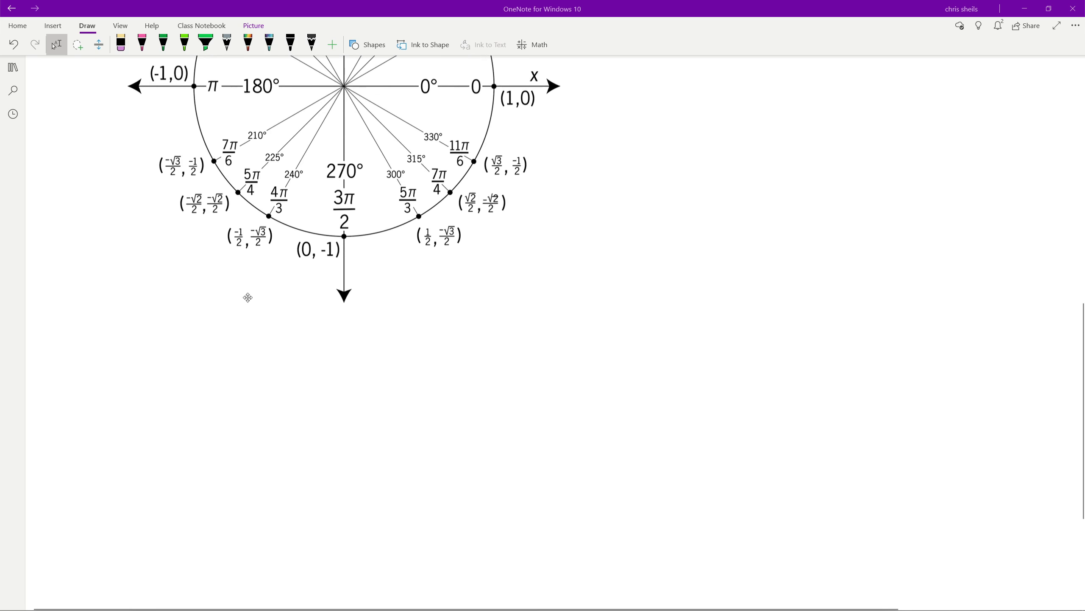
pyautogui.scroll(2, 249, 218)
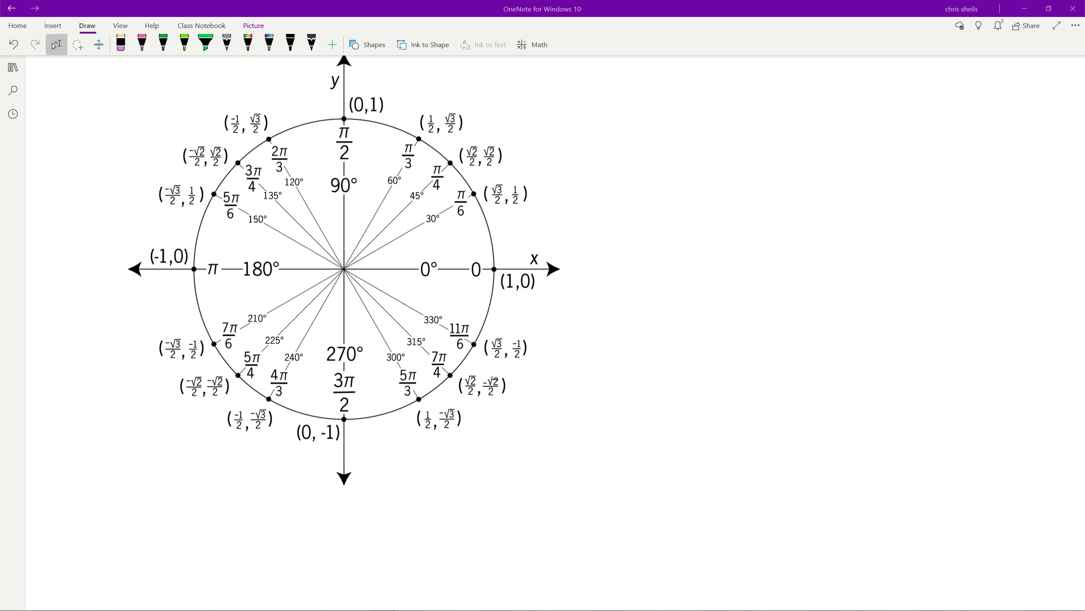
pyautogui.scroll(-8, 54, 46)
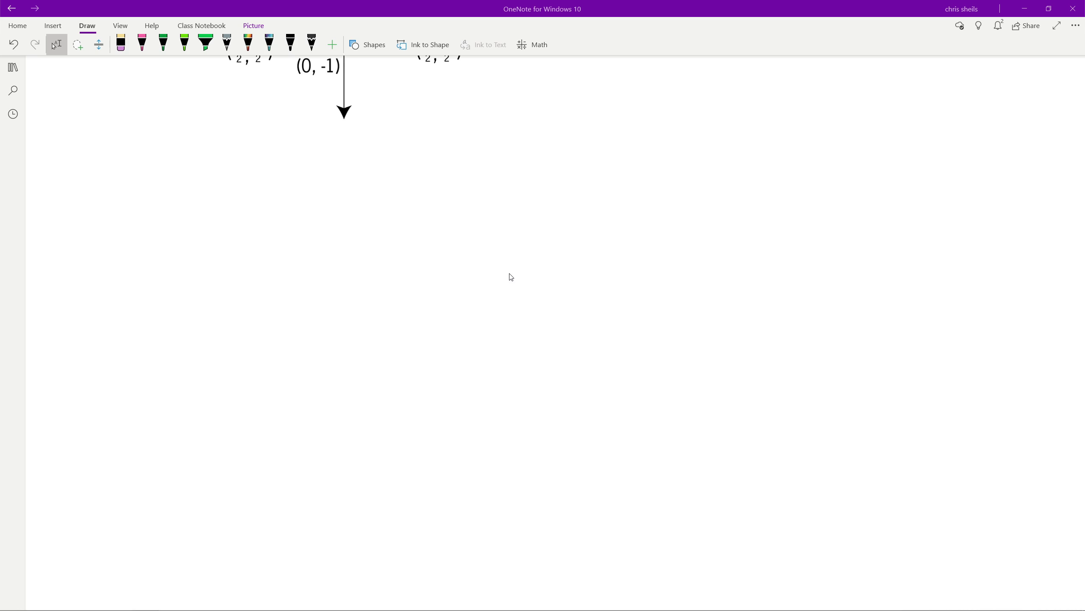
pyautogui.click(132, 223)
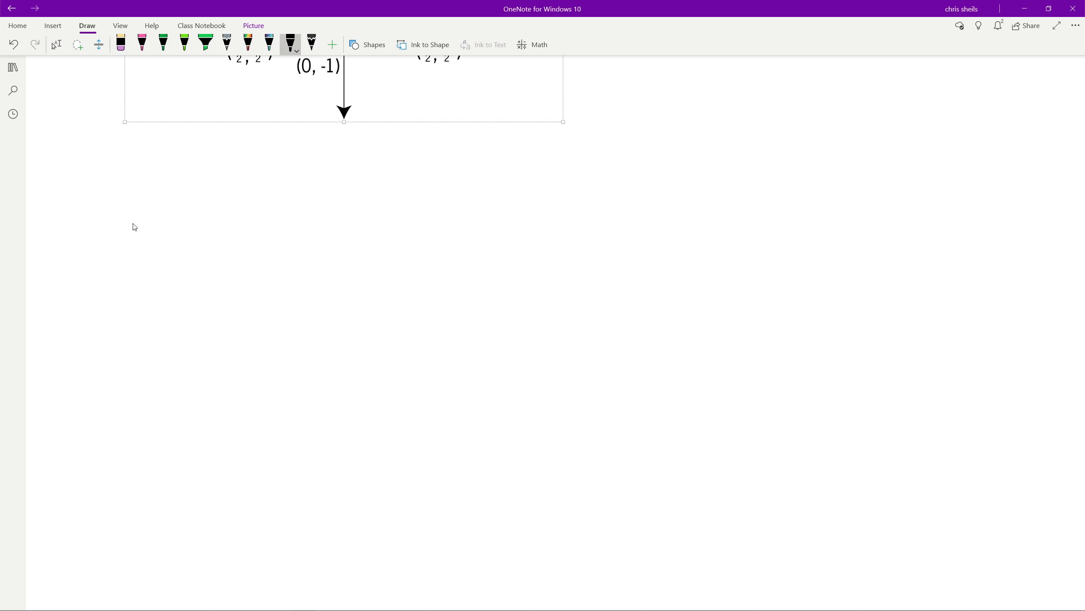
pyautogui.hotkey('ctrl', 'v')
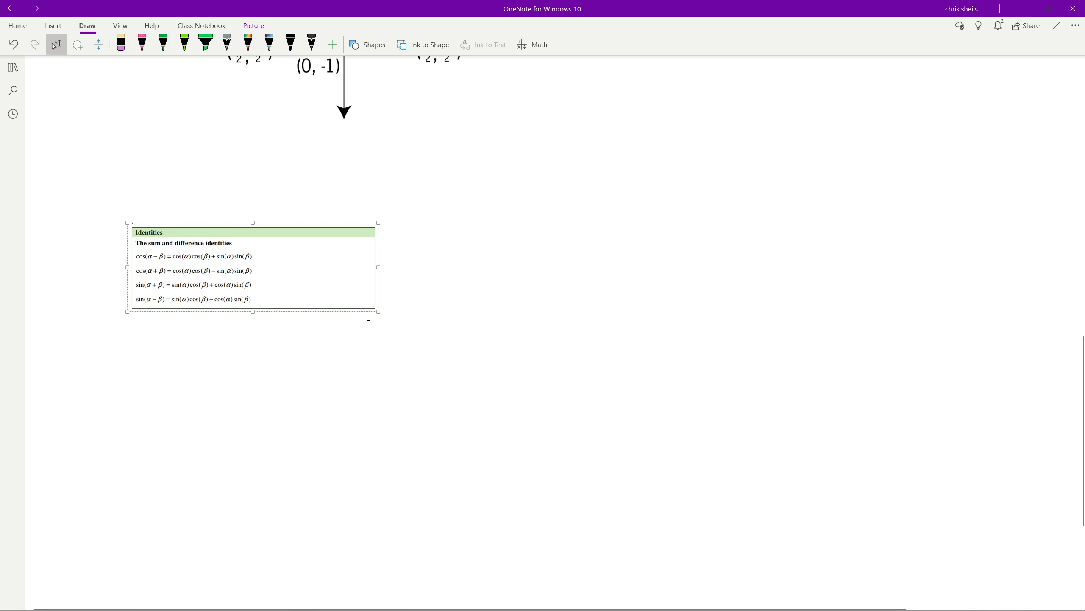
# Enlarge the identities picture to roughly twice its size, move it up closer to the unit circle, and deselect it.
pyautogui.moveTo(379, 311); pyautogui.dragTo(640, 385)
pyautogui.moveTo(571, 366); pyautogui.dragTo(491, 300)
pyautogui.click(766, 272)
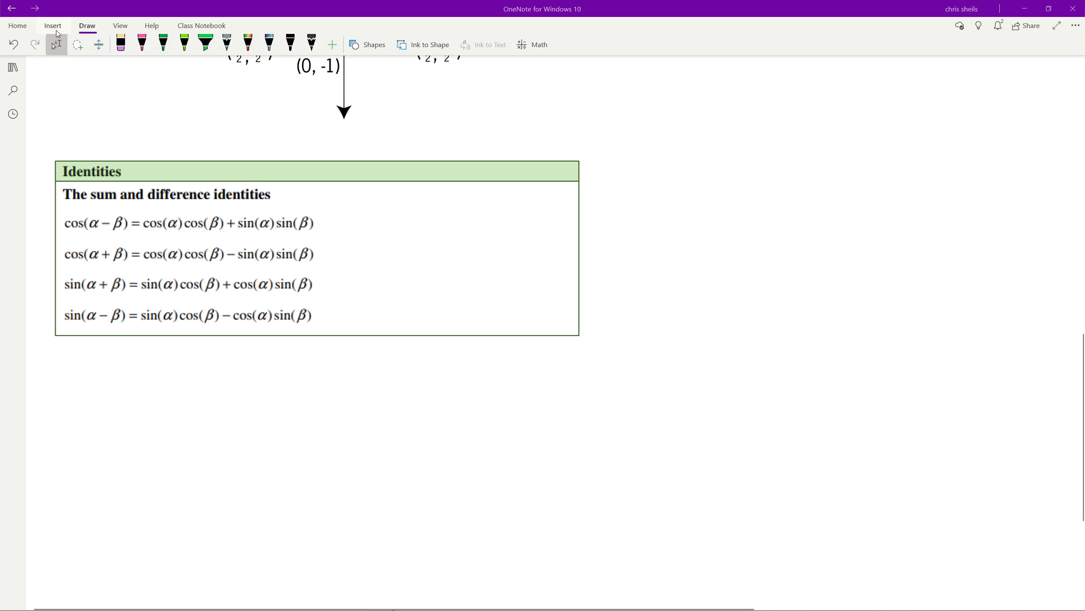
pyautogui.click(40, 32)
pyautogui.click(17, 27)
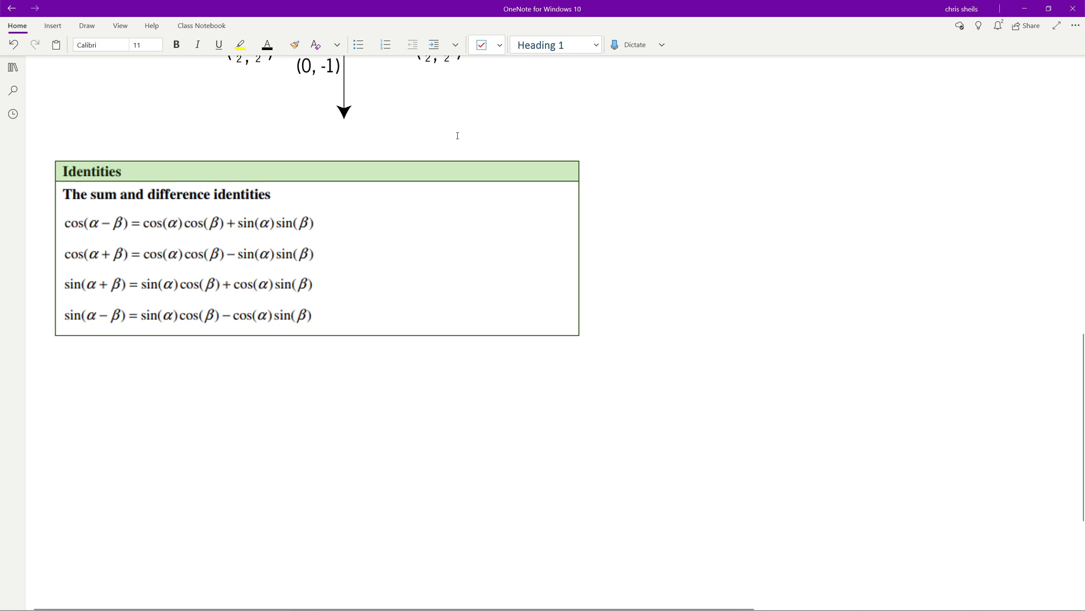
pyautogui.scroll(-2, 575, 187)
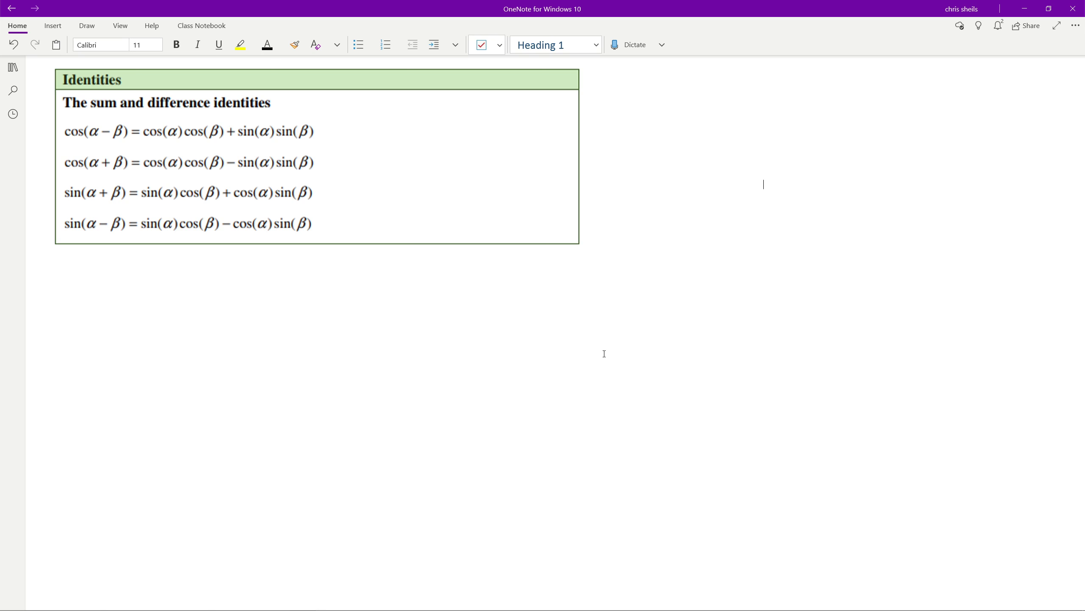
pyautogui.click(57, 28)
pyautogui.click(22, 28)
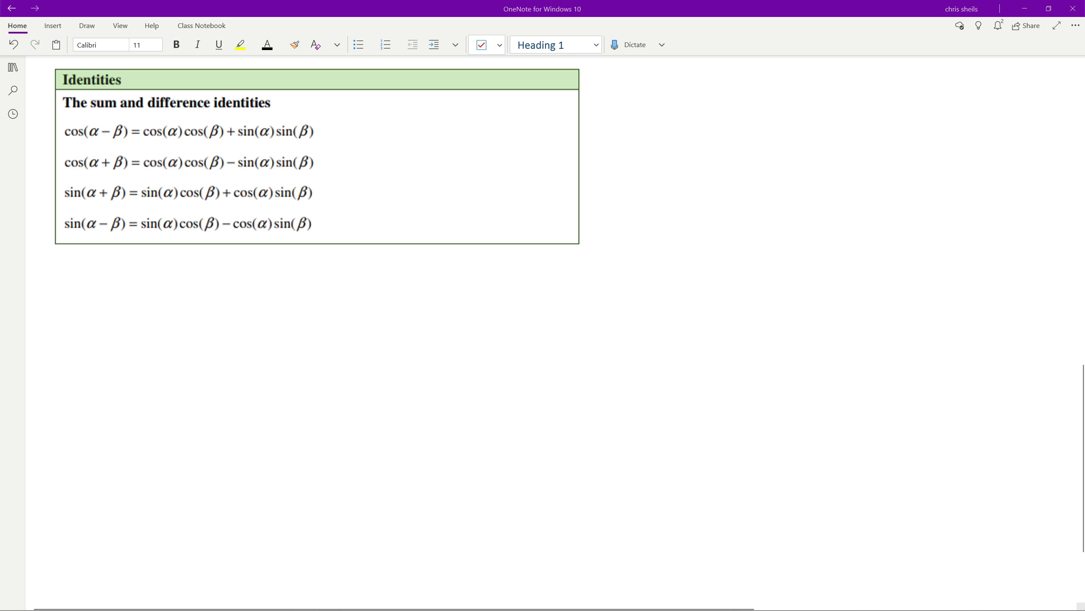
pyautogui.click(839, 148)
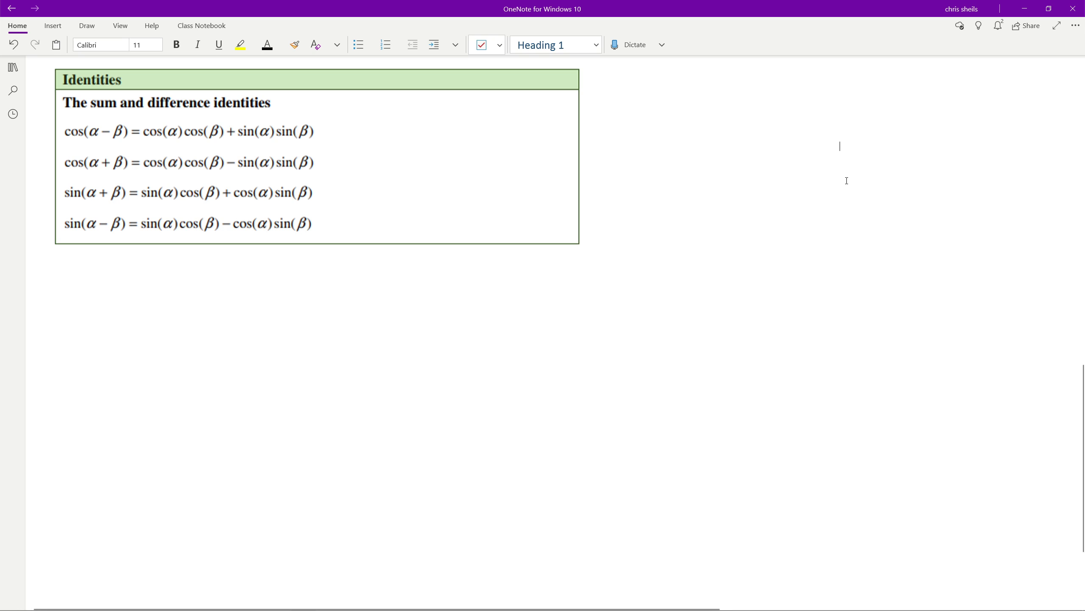